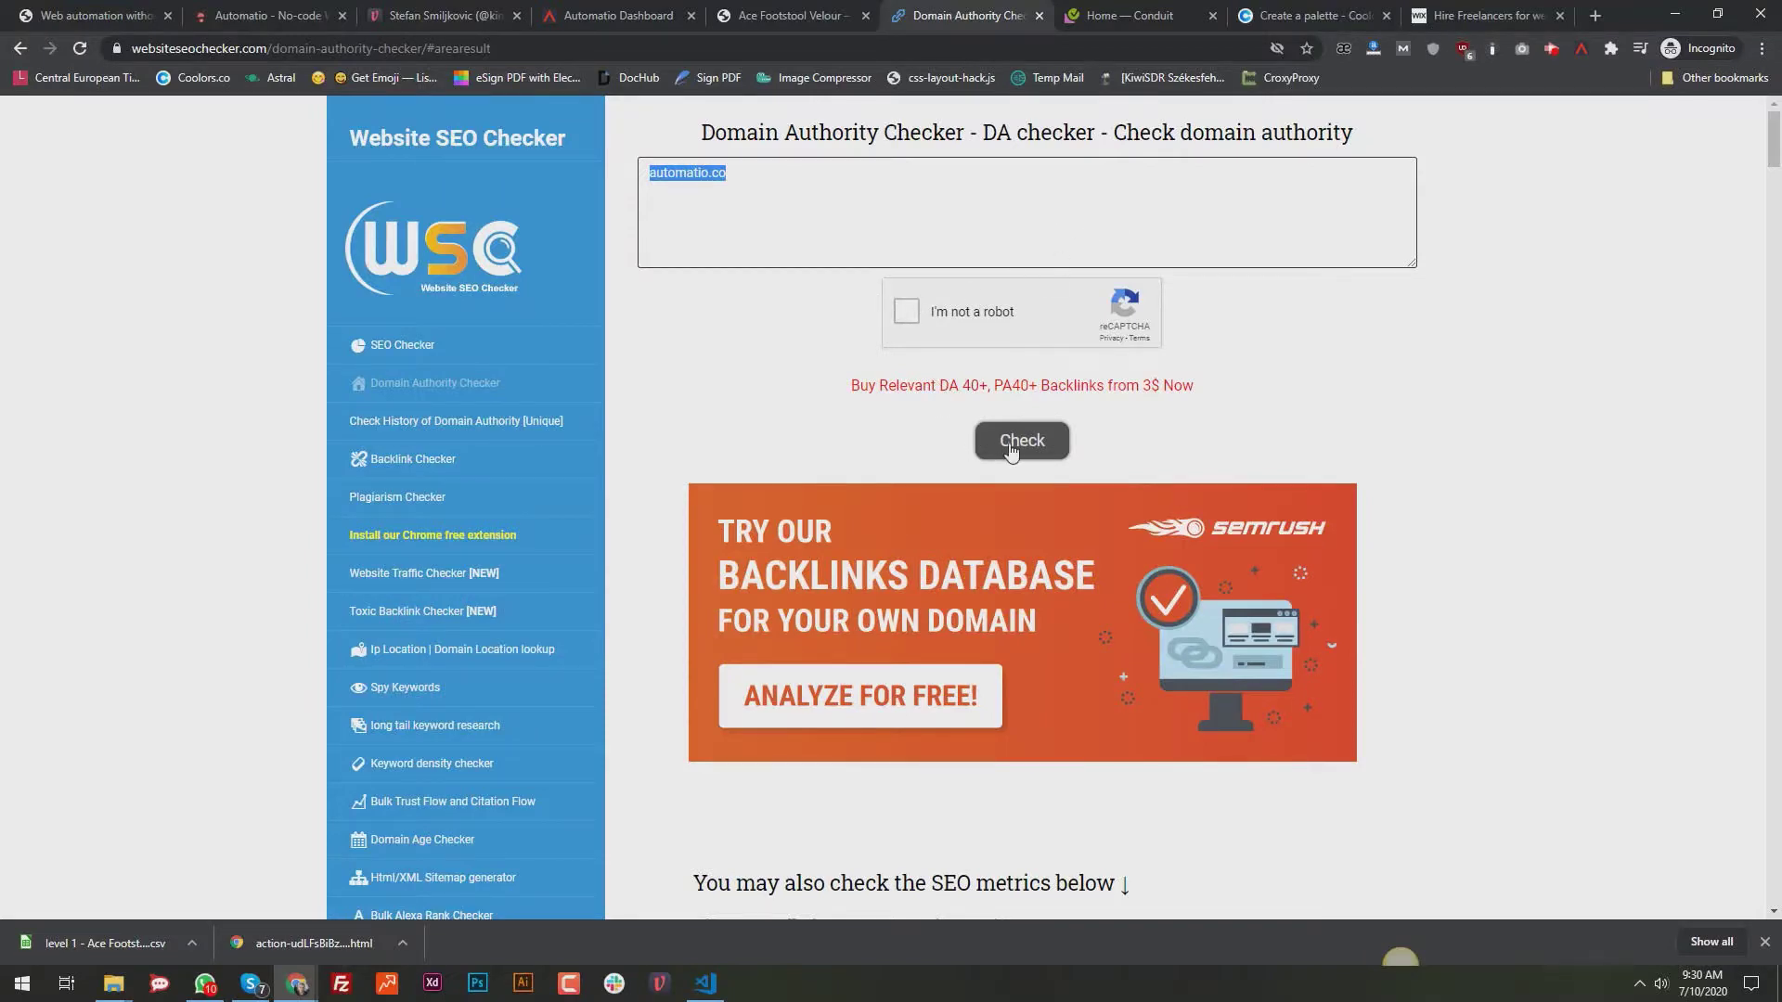
scroll(1022, 446, down, 3)
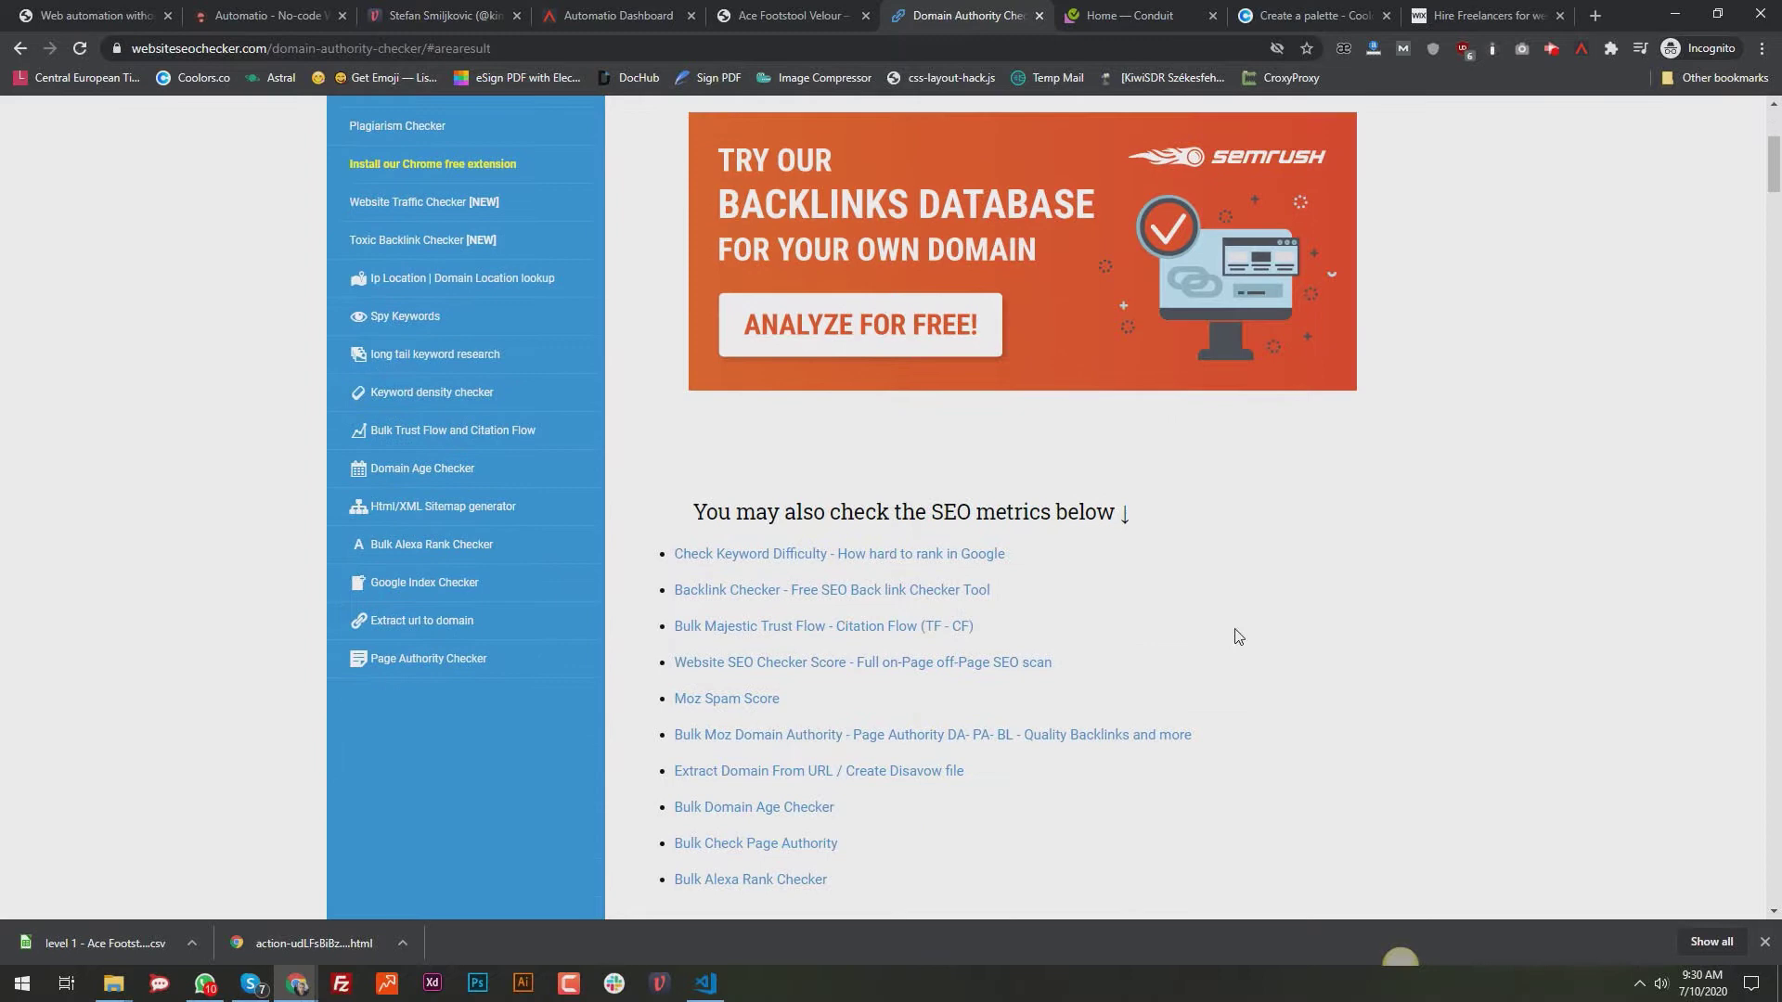
scroll(1233, 636, up, 3)
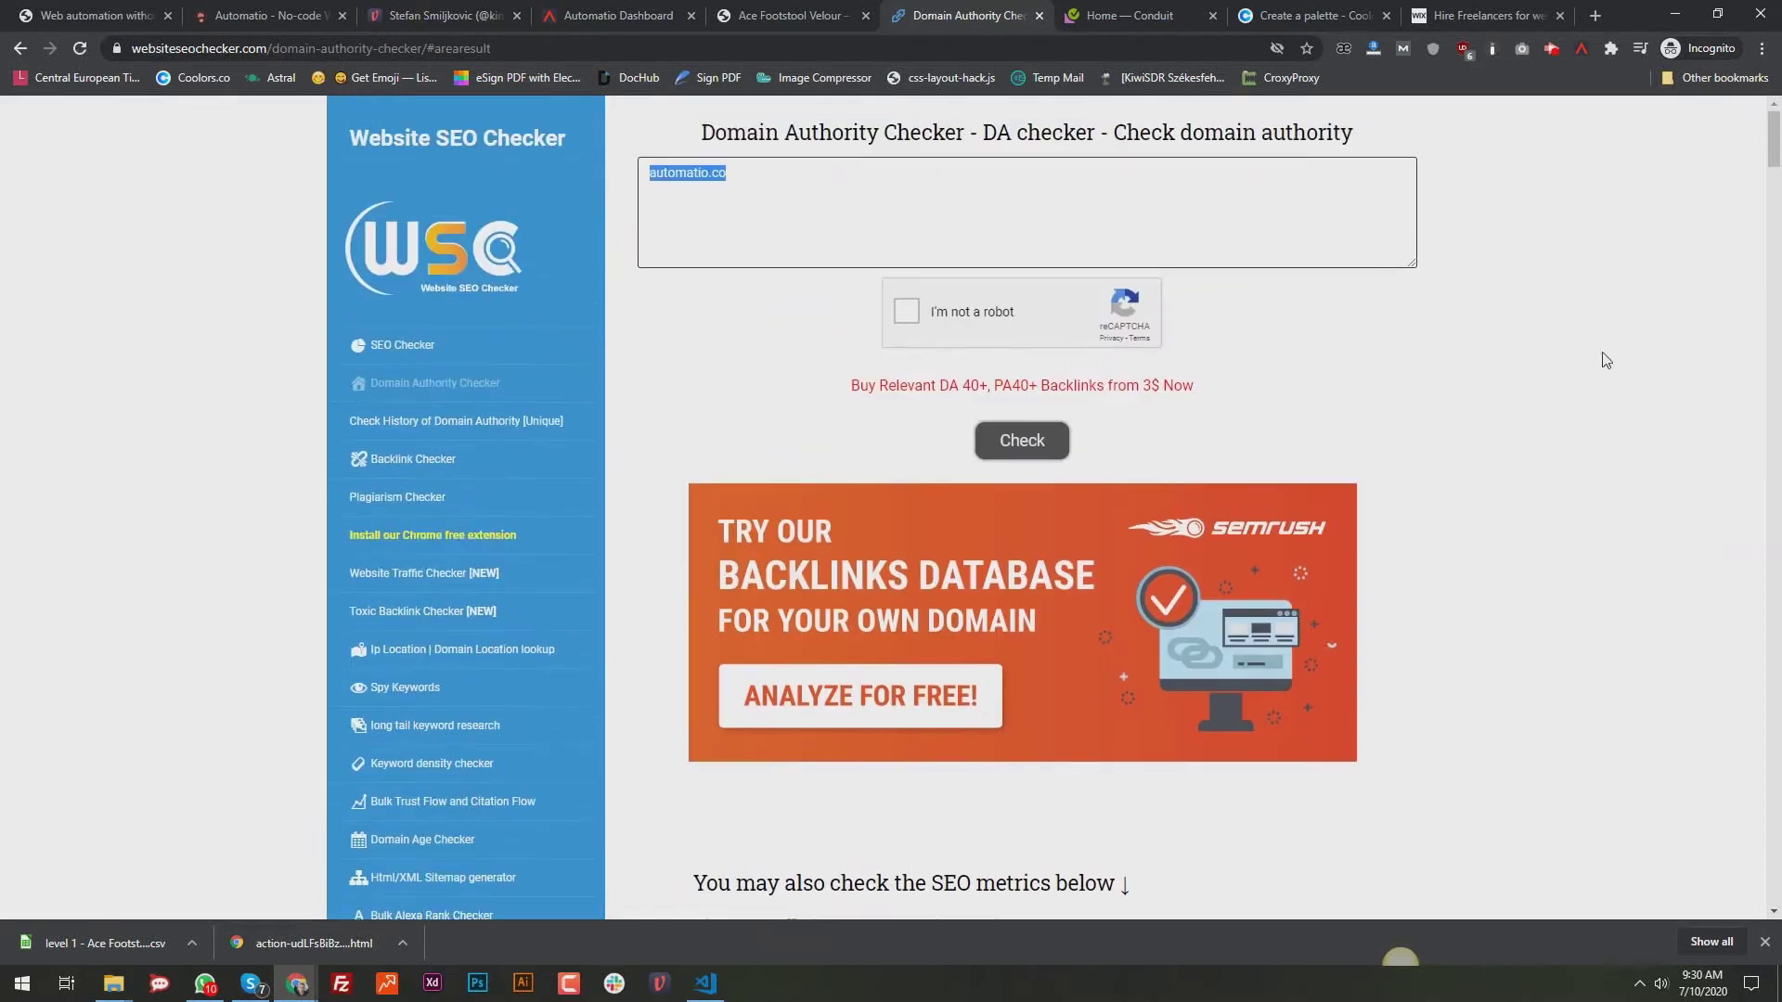
Bring up the Automatio builder and clear the domain box on the checker page
click(1585, 49)
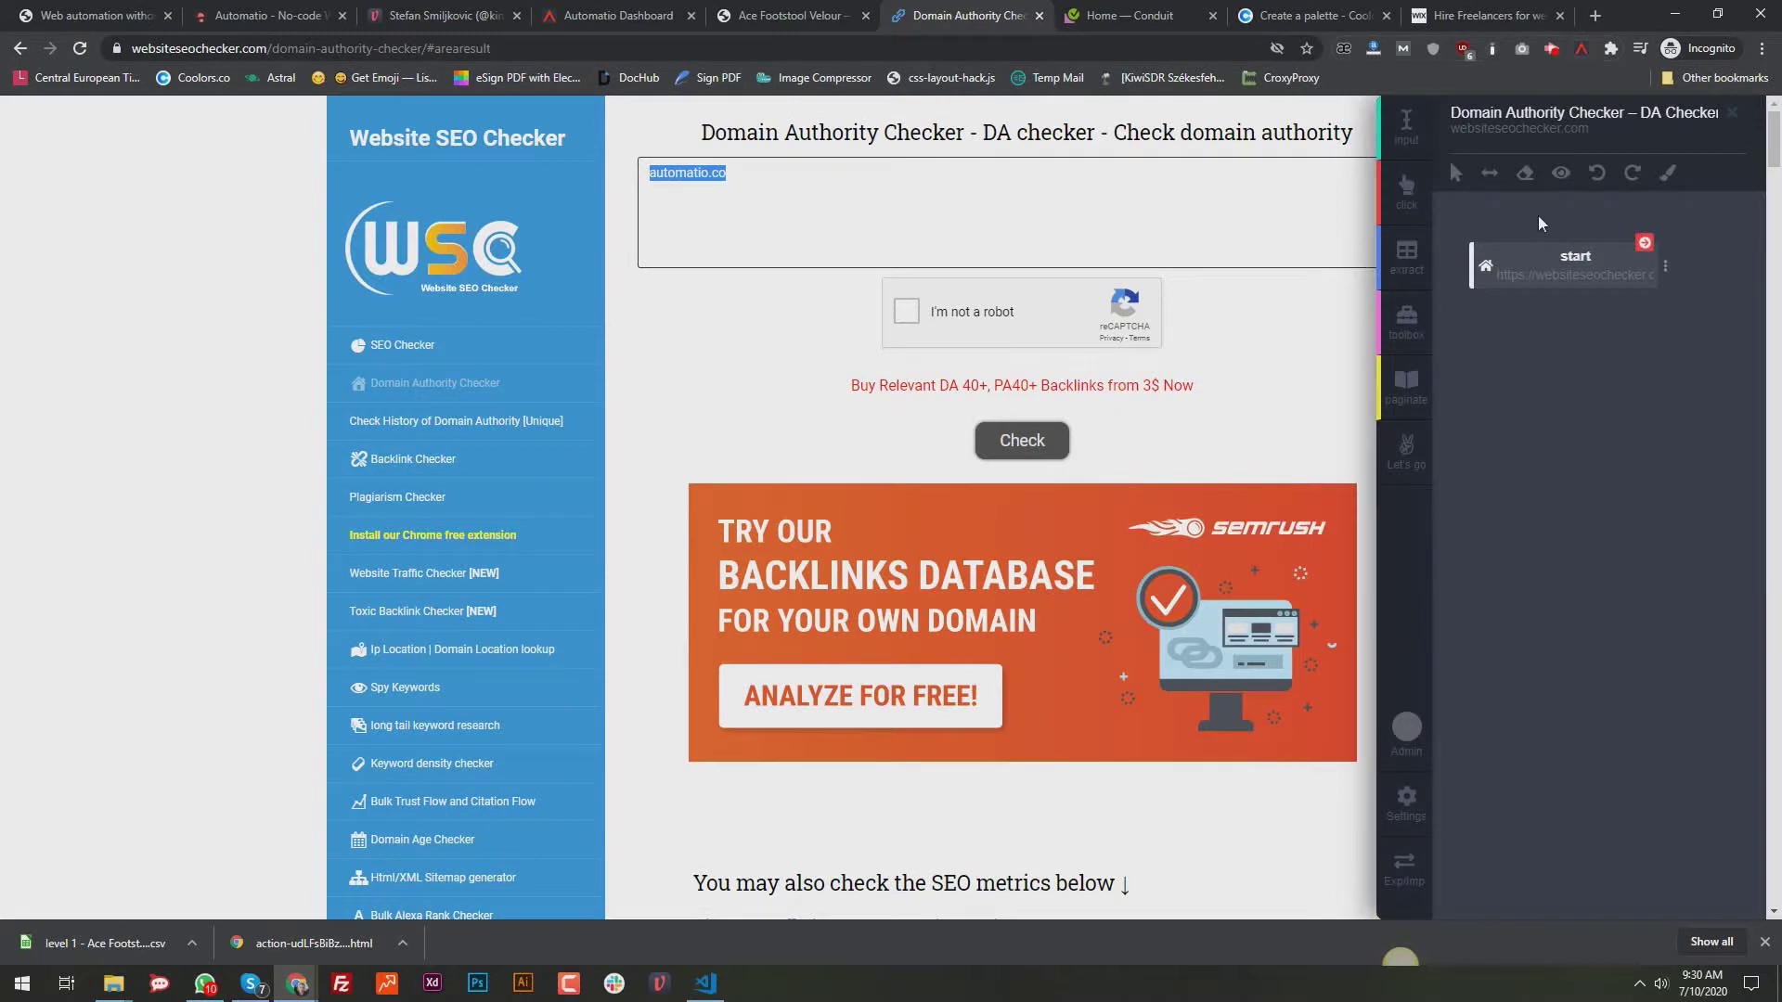
click(999, 180)
key(ctrl+shift+Left)
key(ctrl+shift+Left)
key(ctrl+shift+Left)
key(BackSpace)
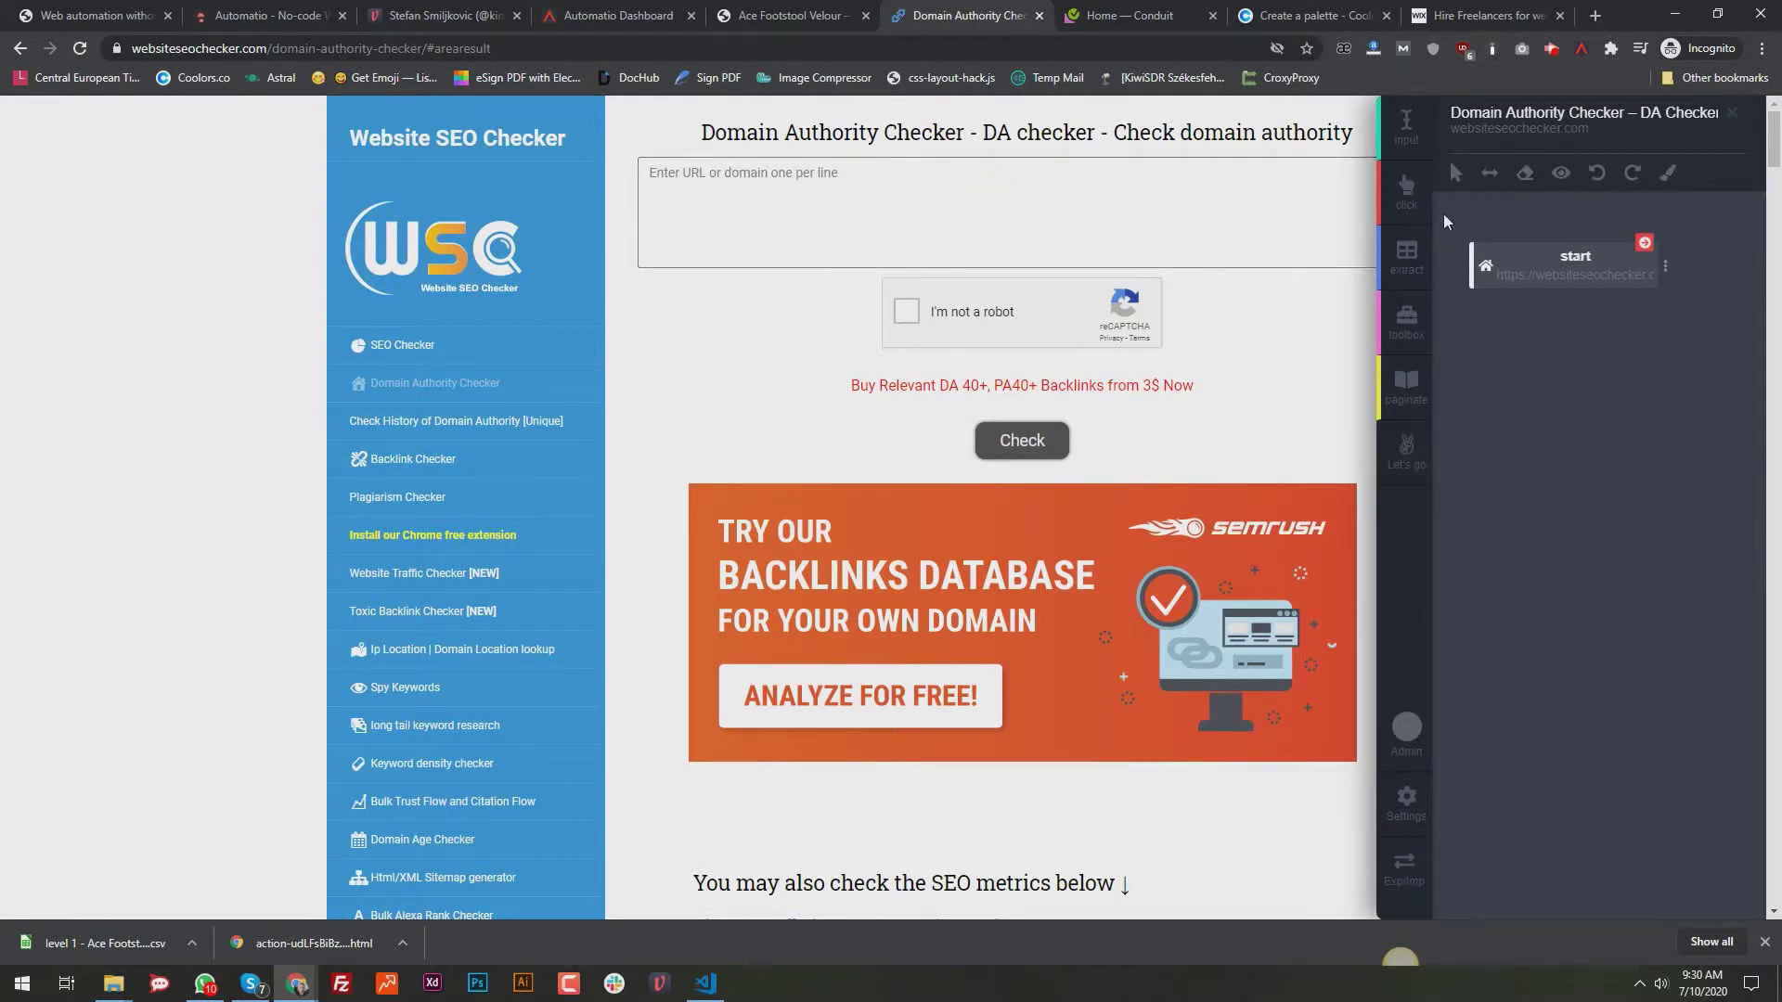
Add an Input step targeting the domain box with data automatio.co and test it
click(1408, 136)
click(741, 210)
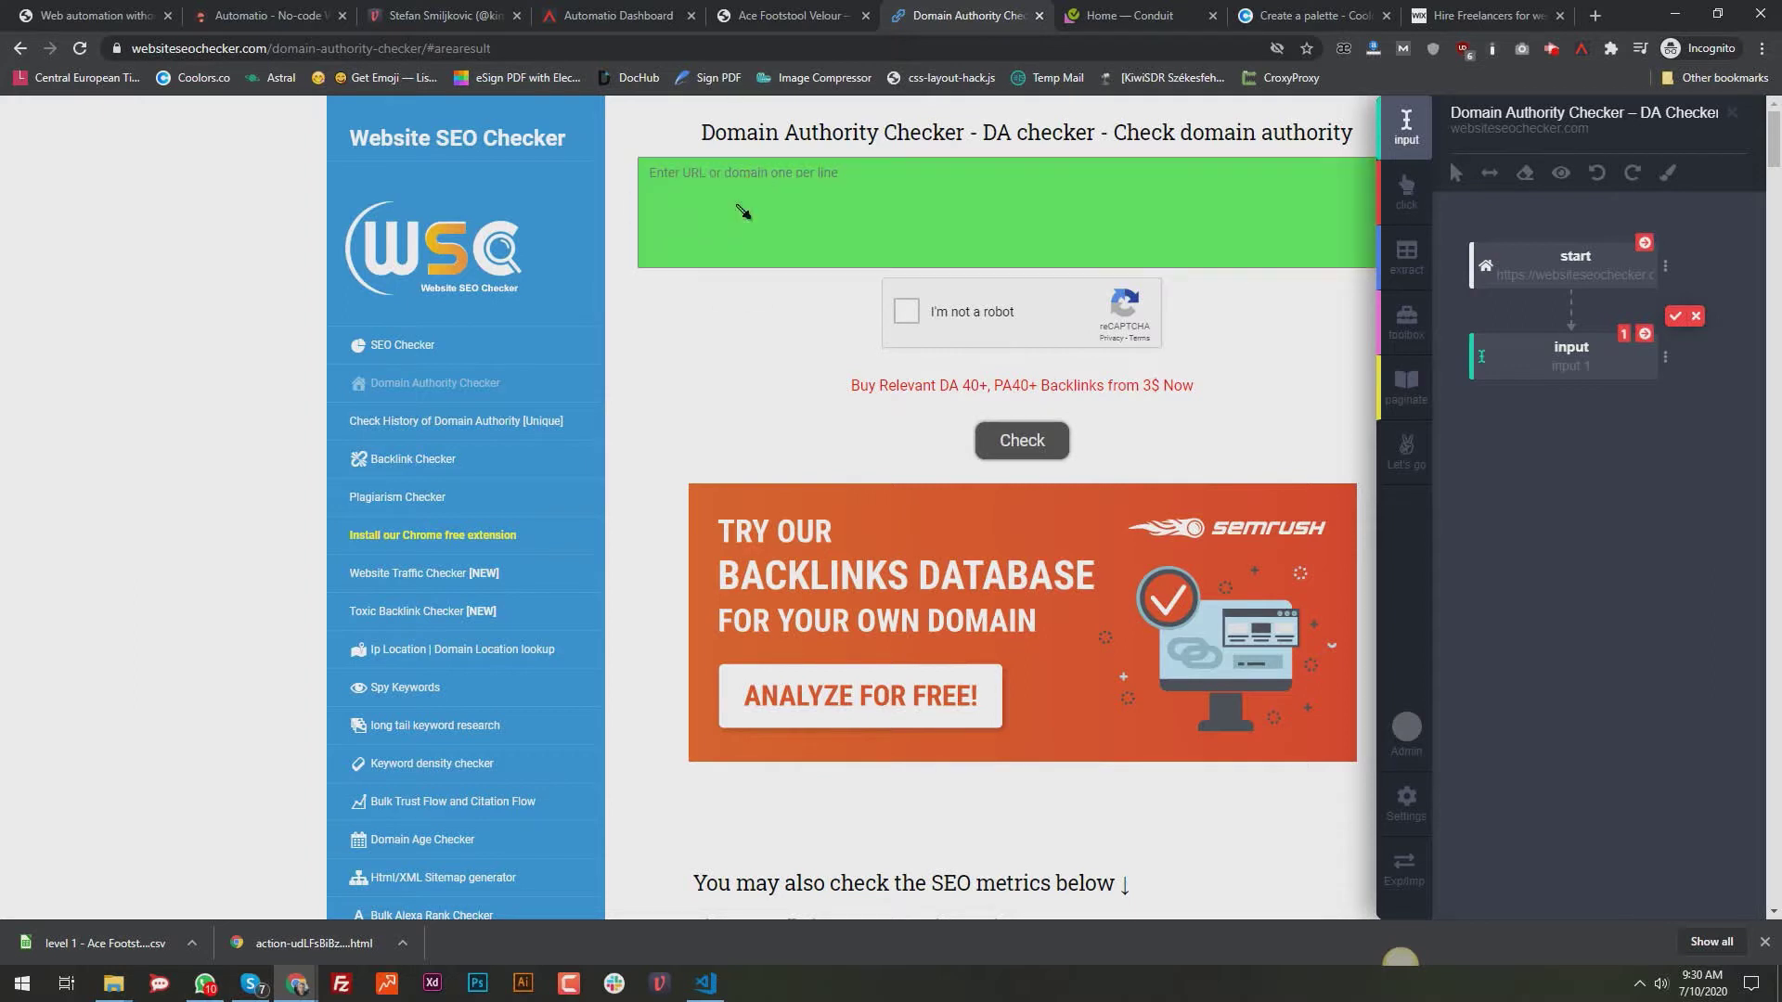
click(1674, 319)
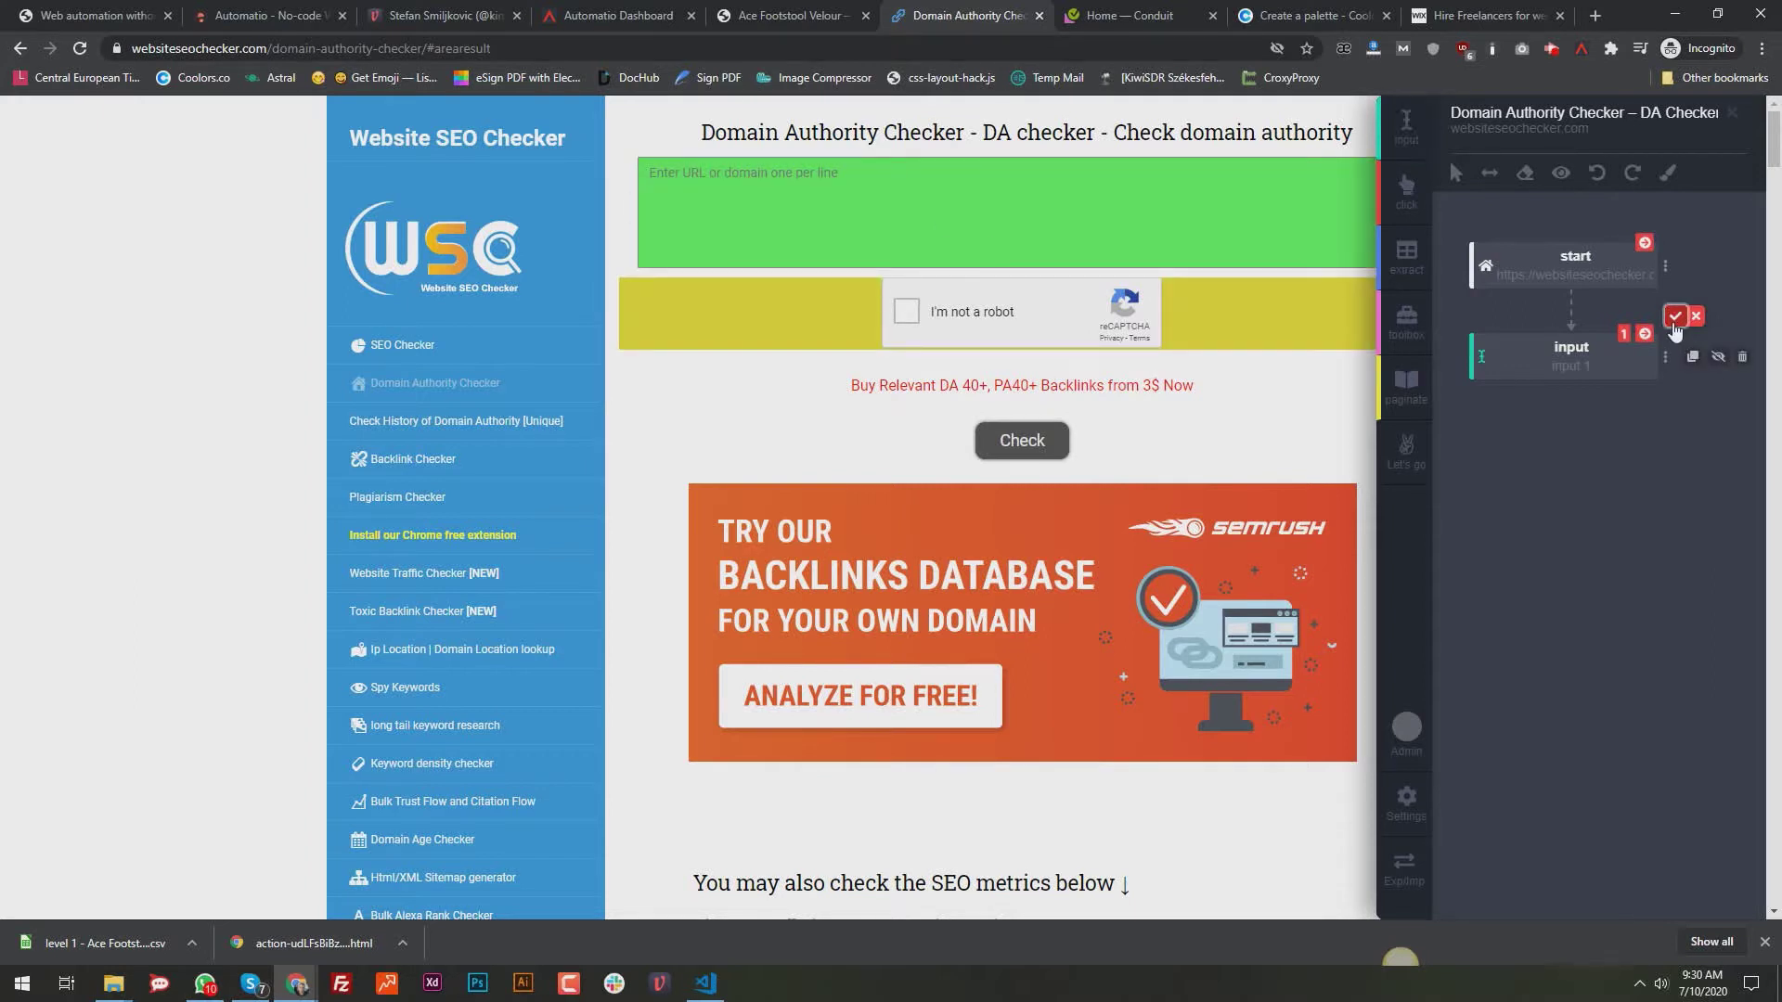
click(1665, 357)
click(1562, 529)
text(automatio.co)
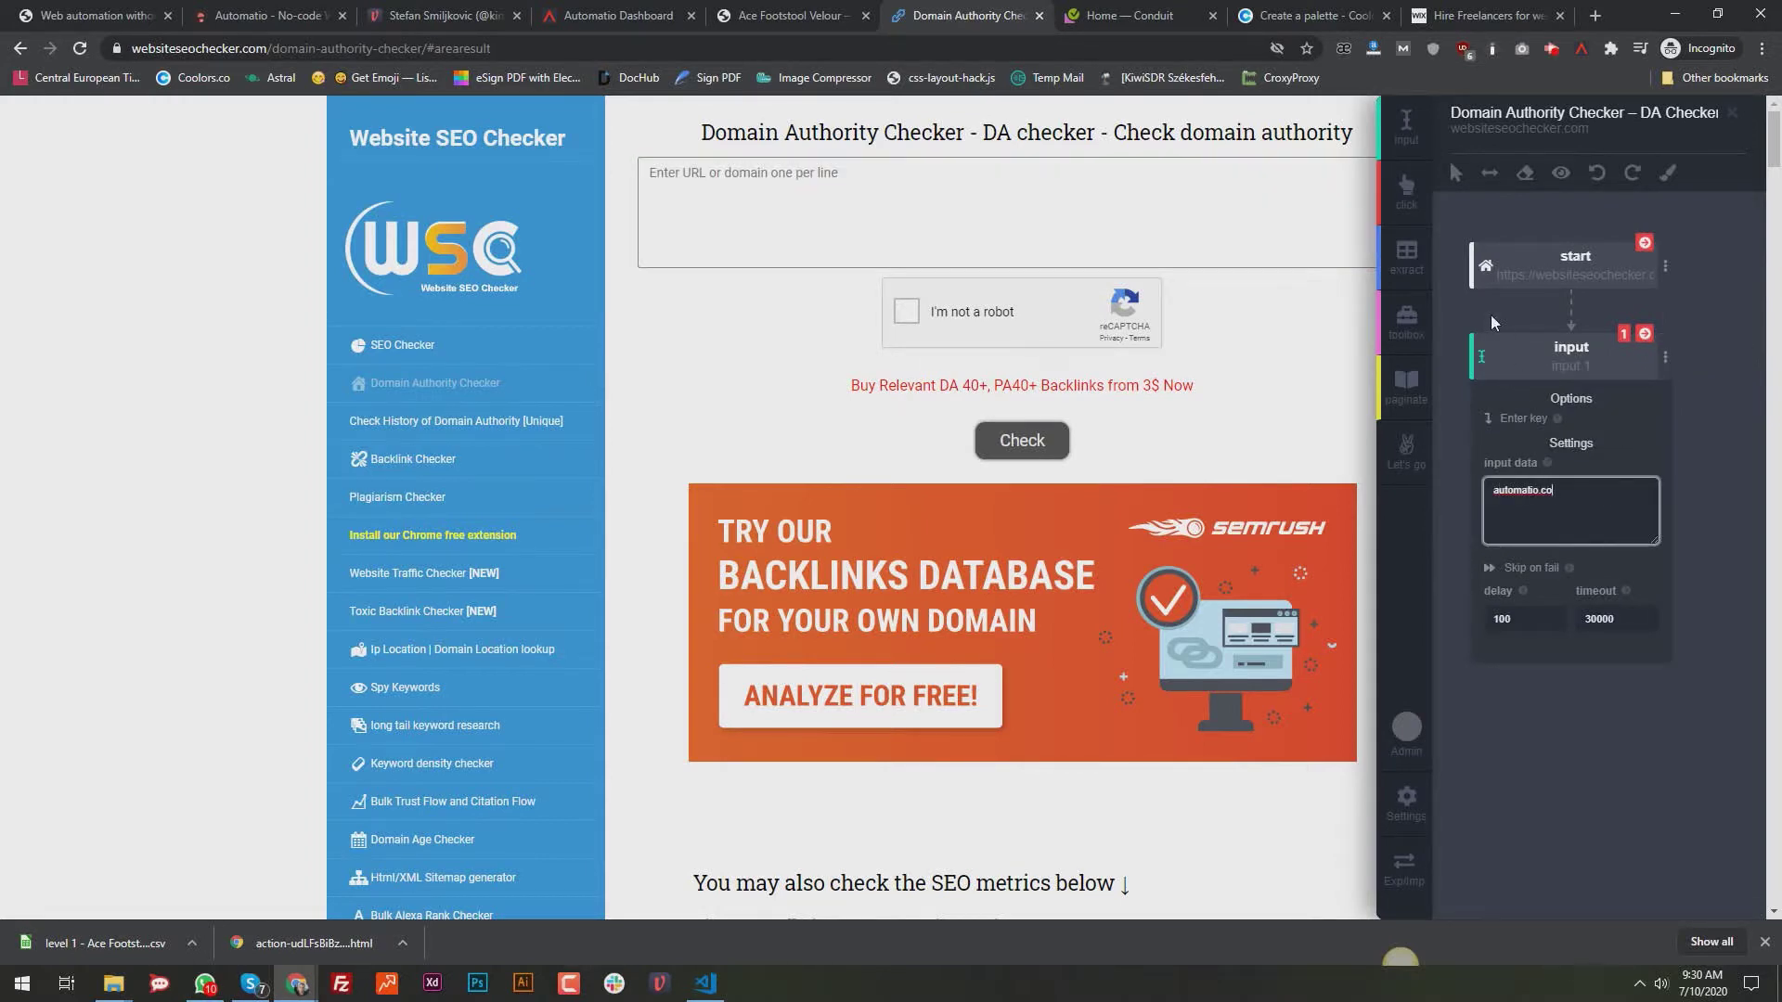
click(1545, 345)
click(1645, 336)
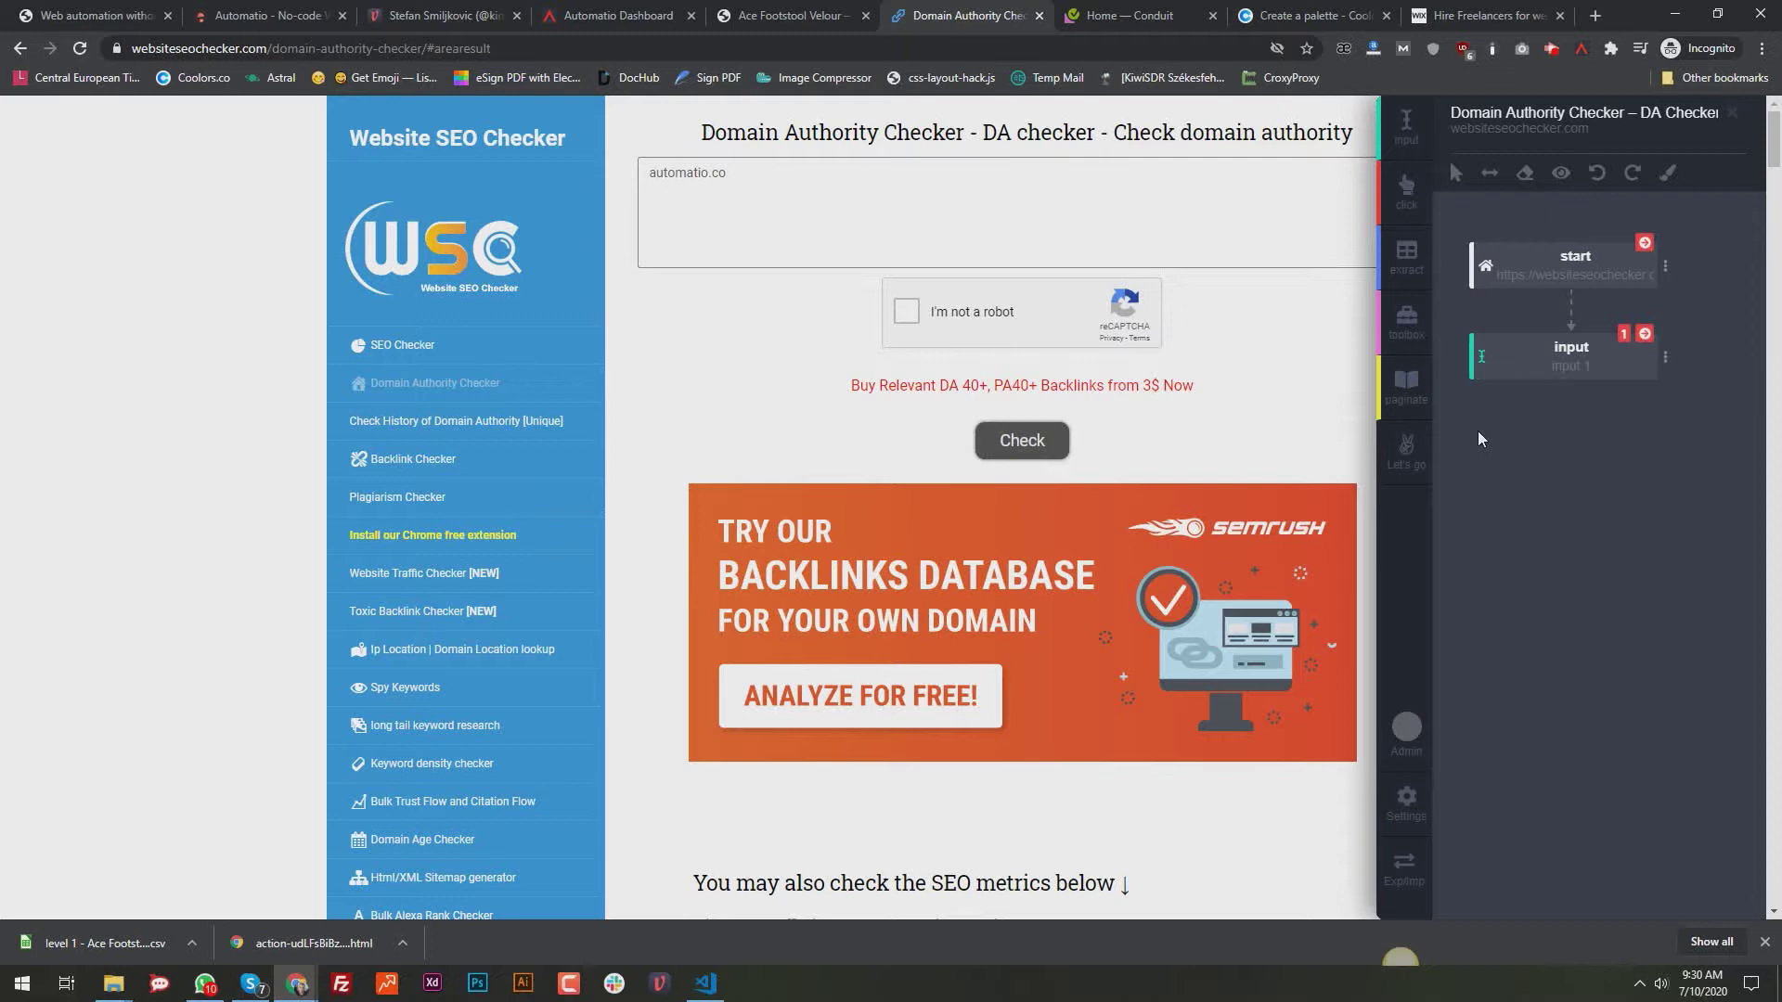
Add a Toolbox step set to solve ReCaptcha
click(1405, 320)
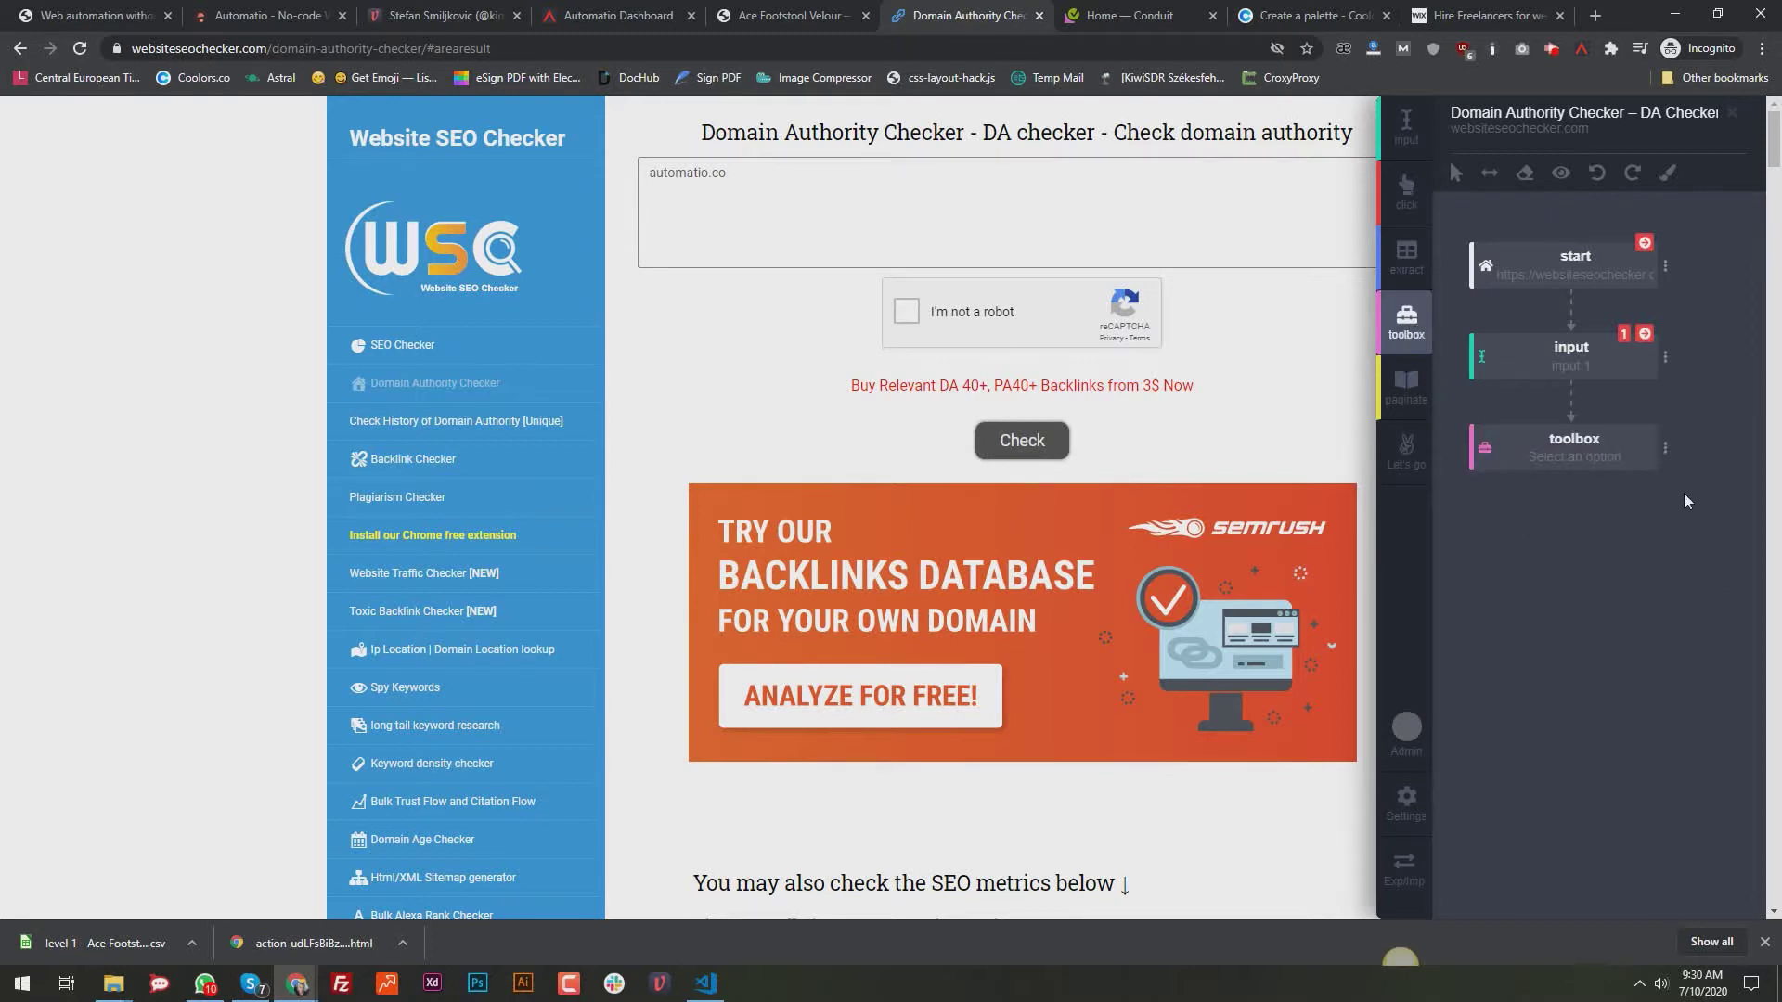
click(1666, 448)
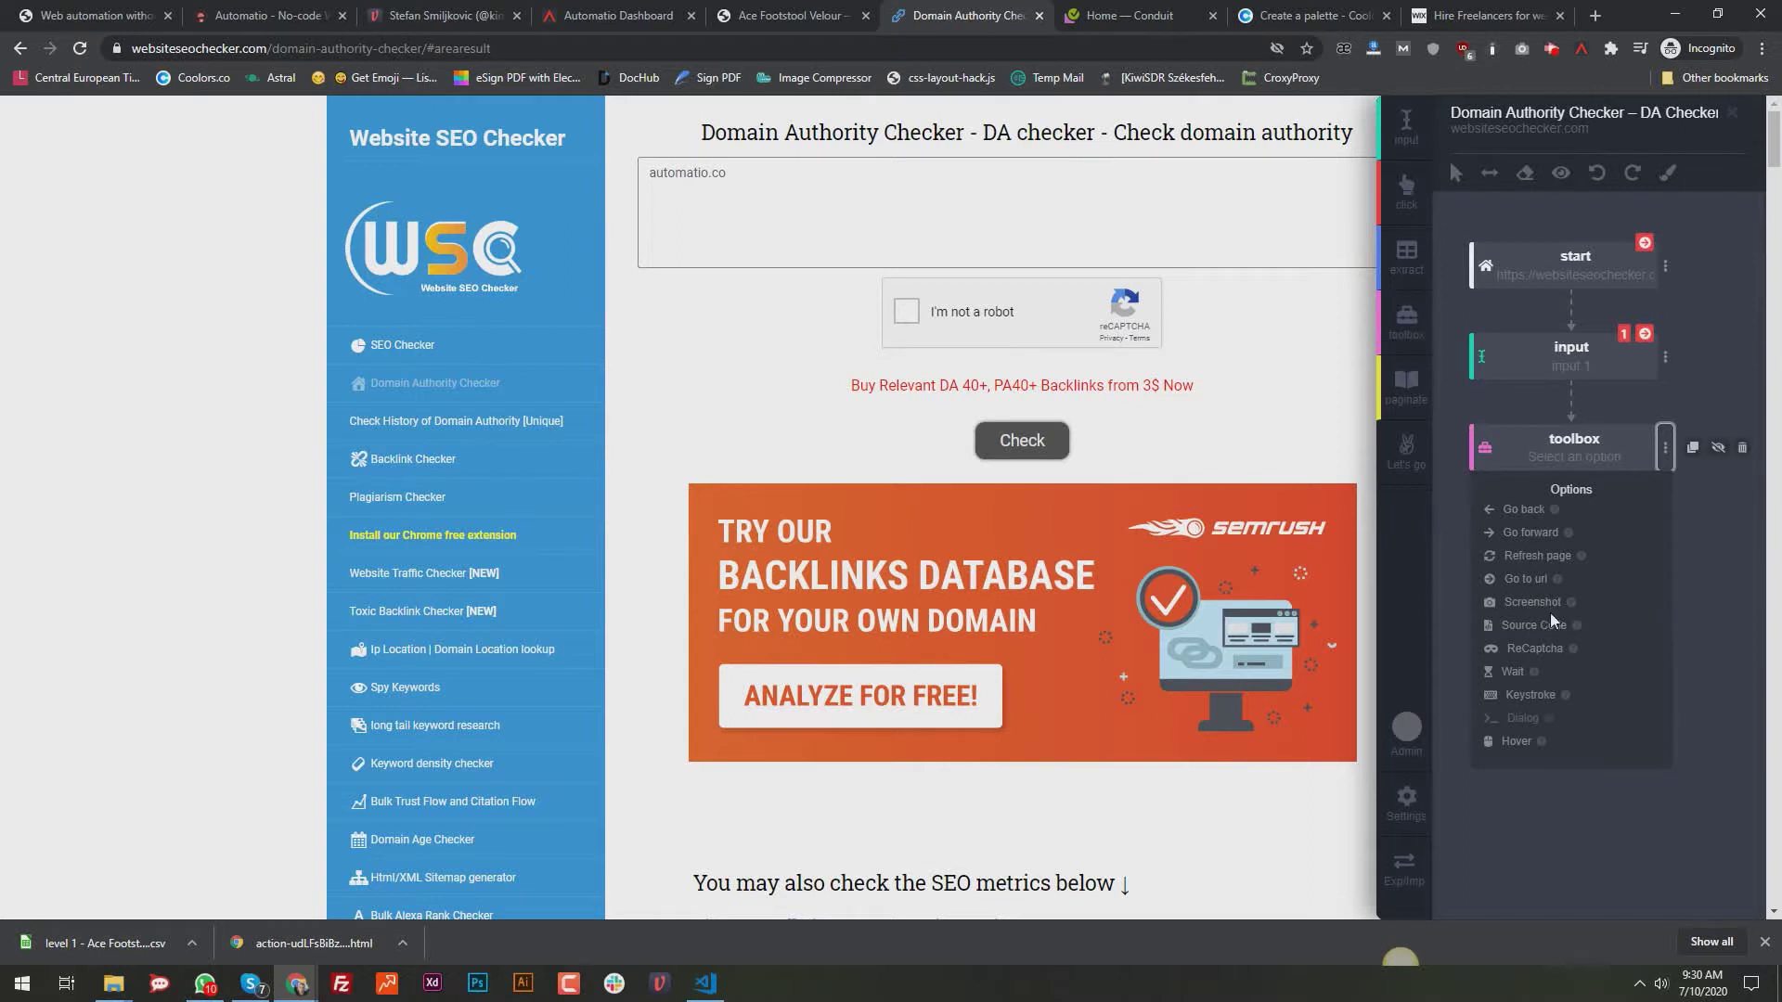
click(1539, 656)
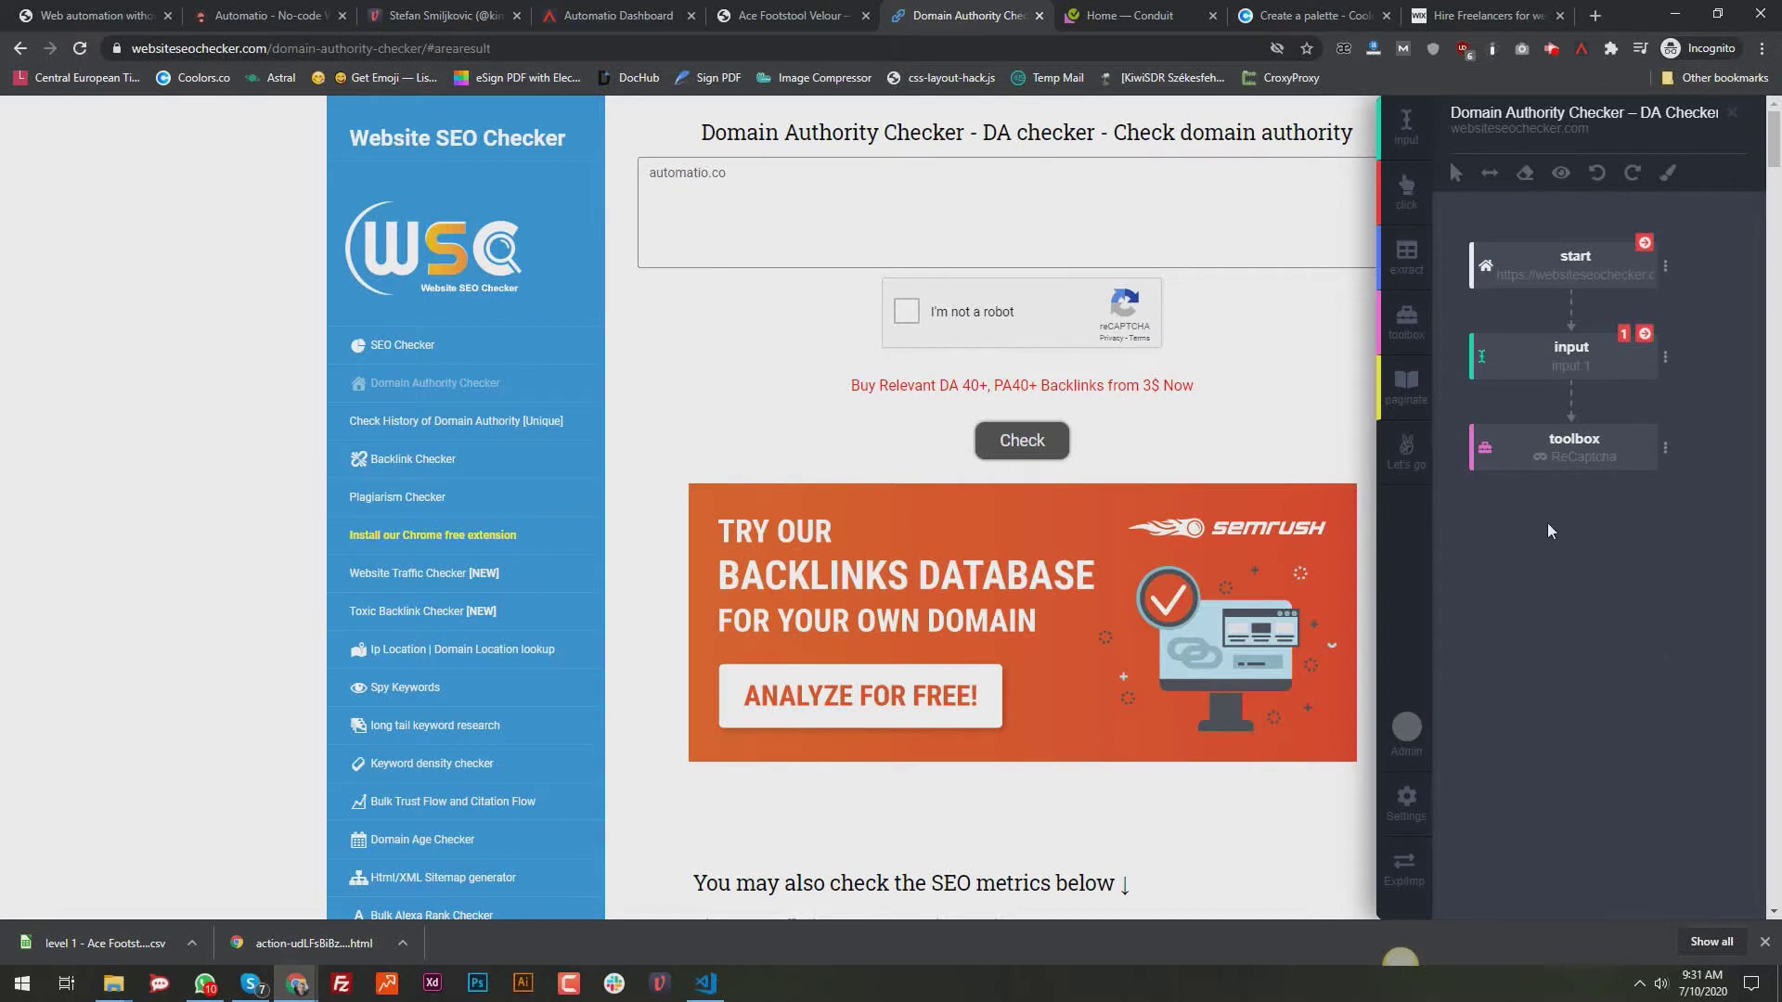
Add a Click step targeting the Check button
click(1426, 212)
click(1053, 445)
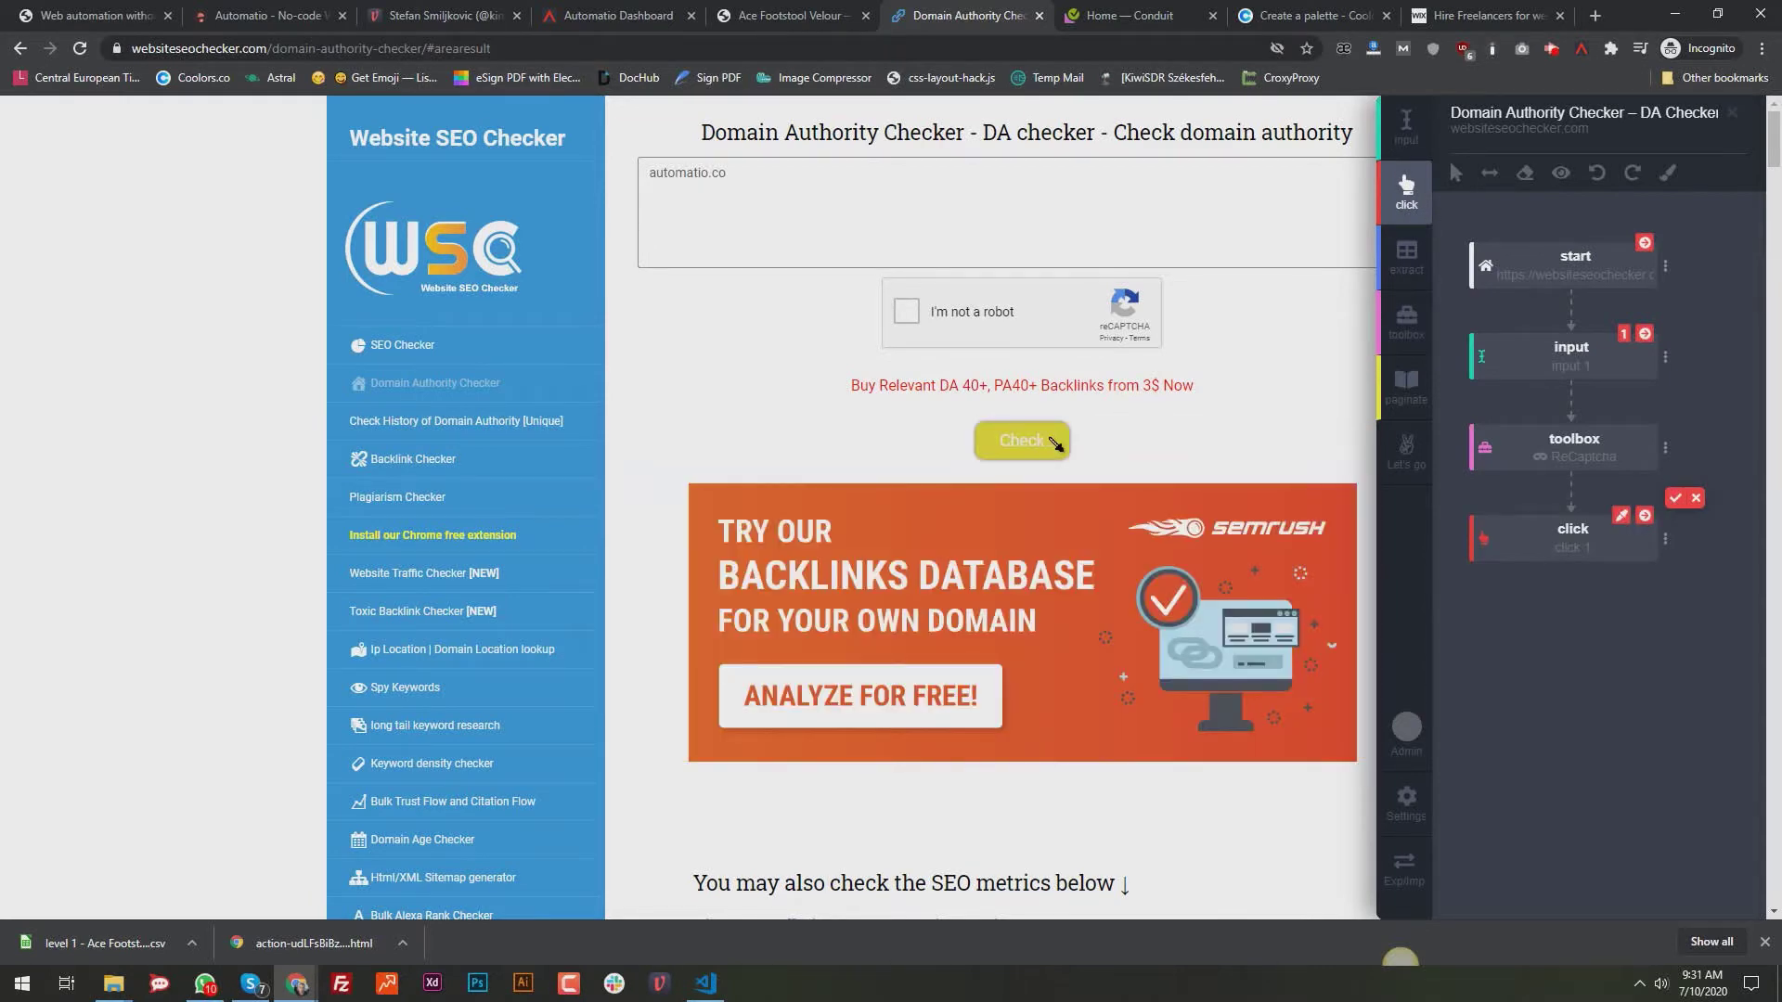
click(1676, 497)
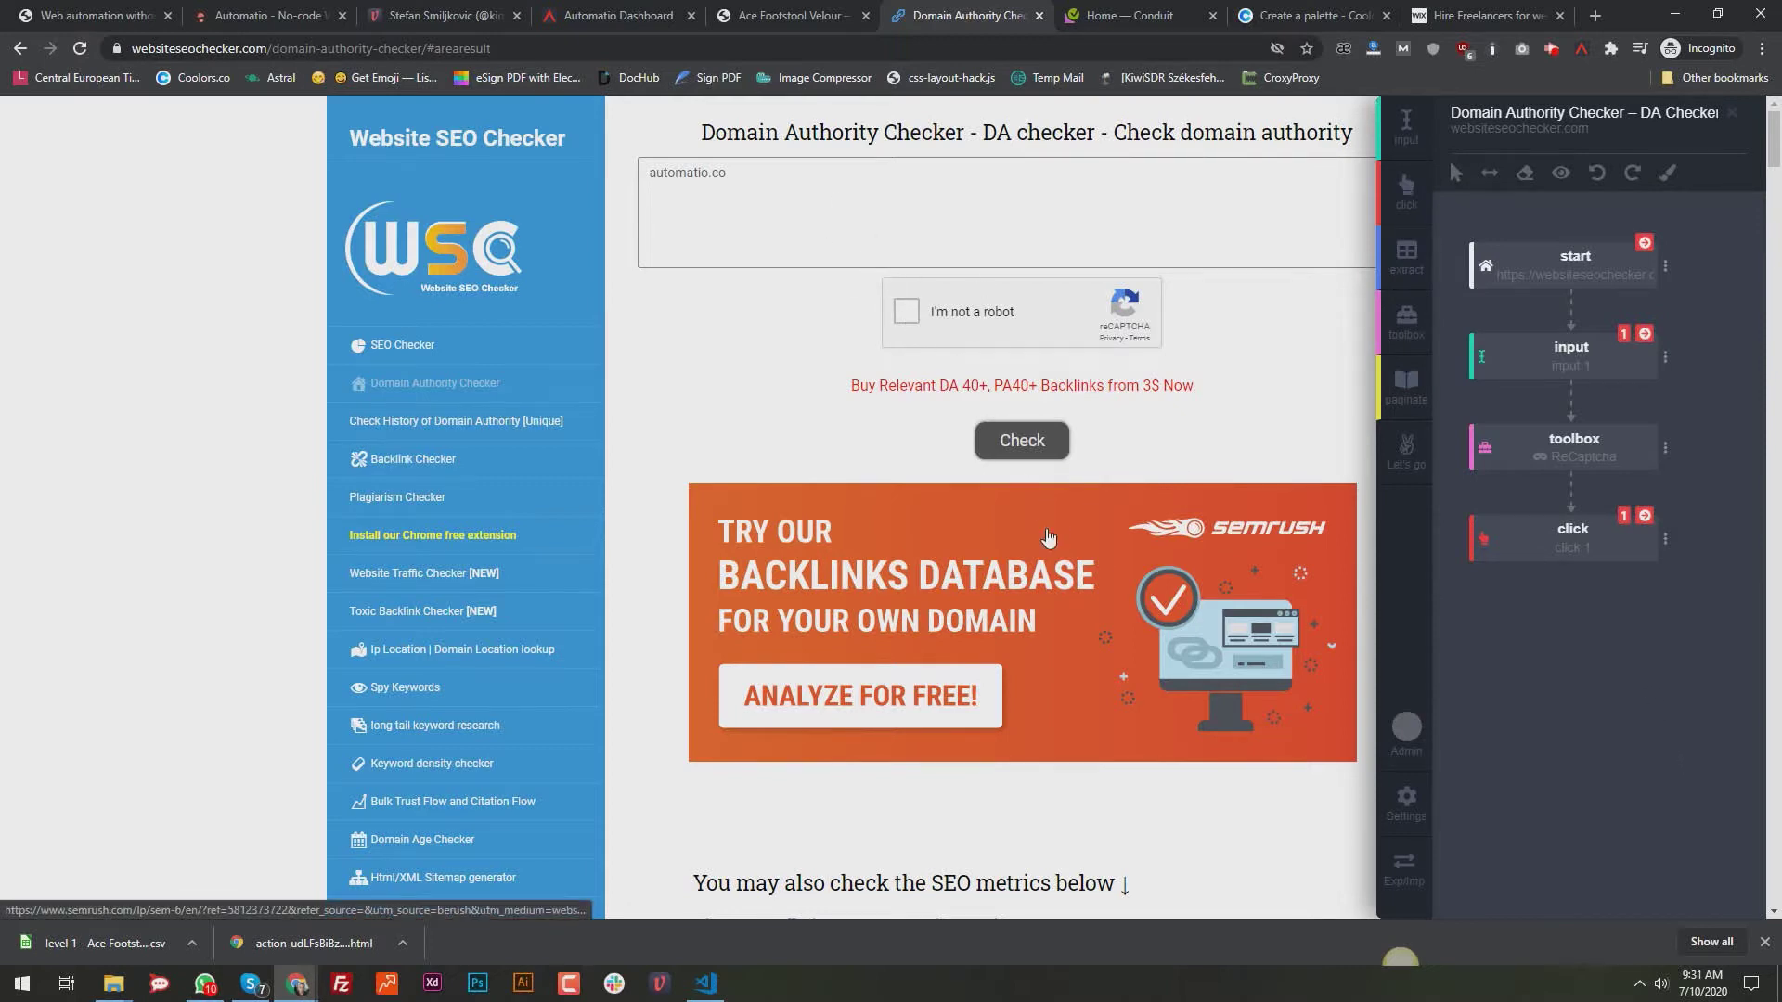
Pass the I'm not a robot tractor challenge and run the check to show automatio.co's results
click(908, 318)
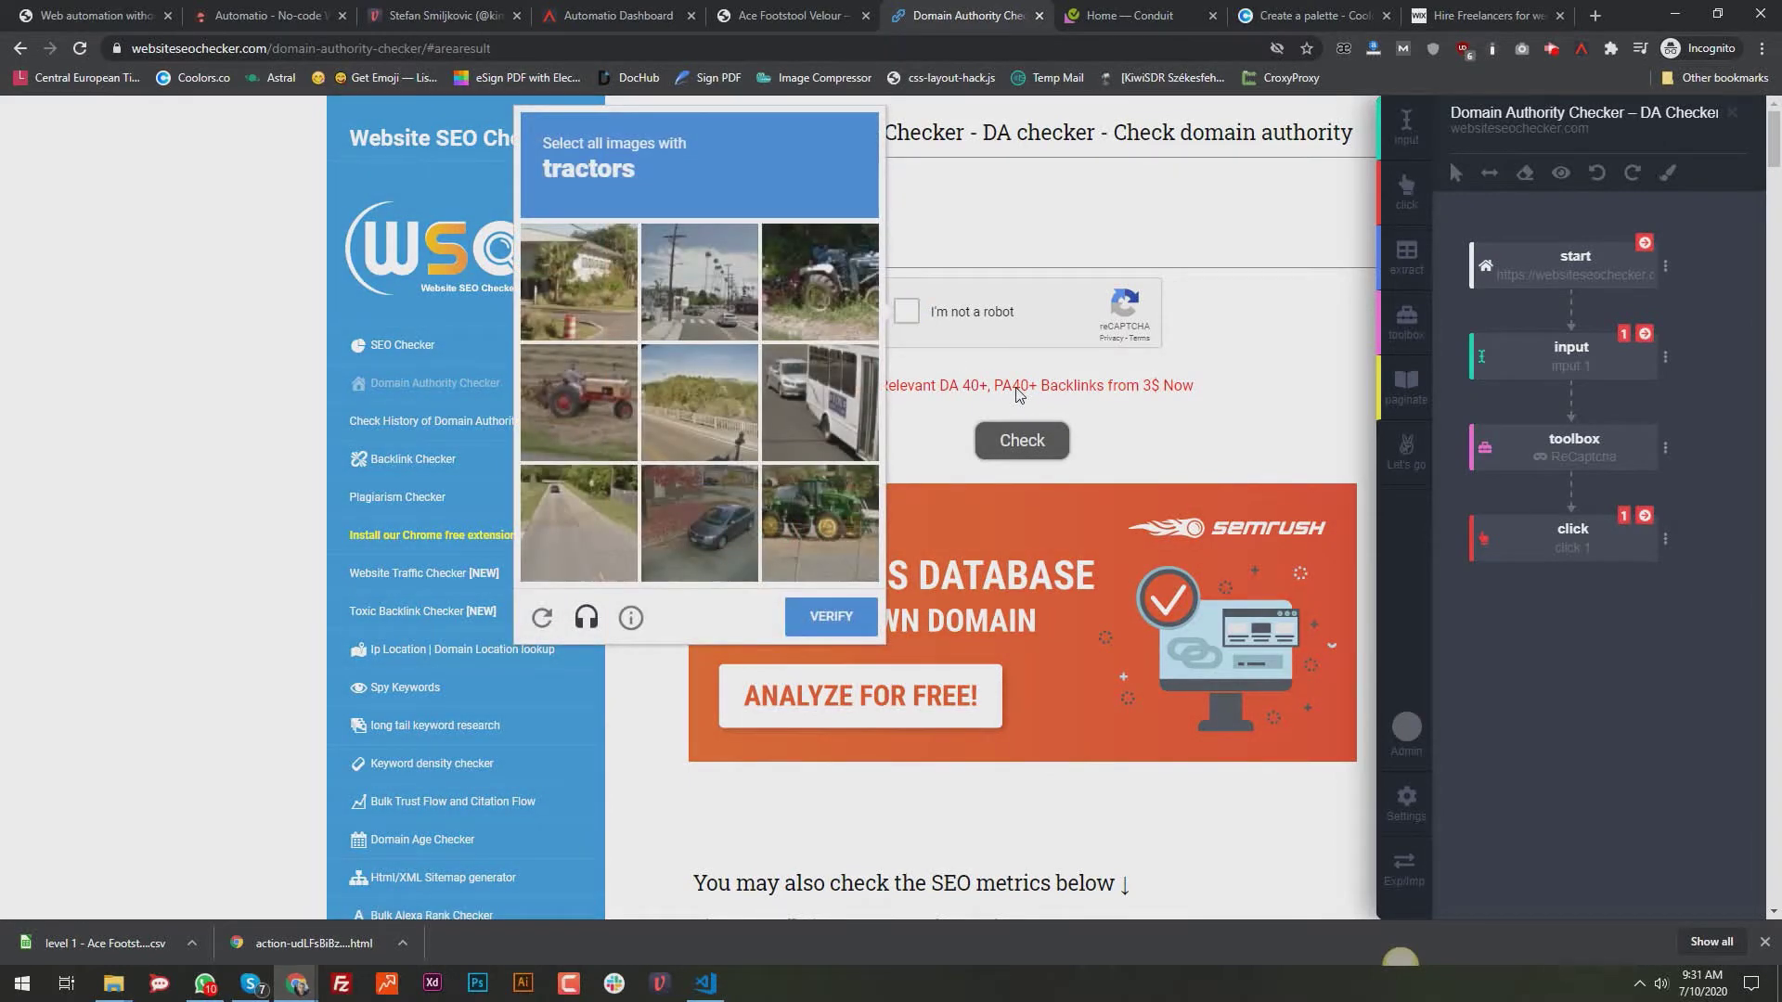
click(802, 311)
click(565, 409)
click(840, 567)
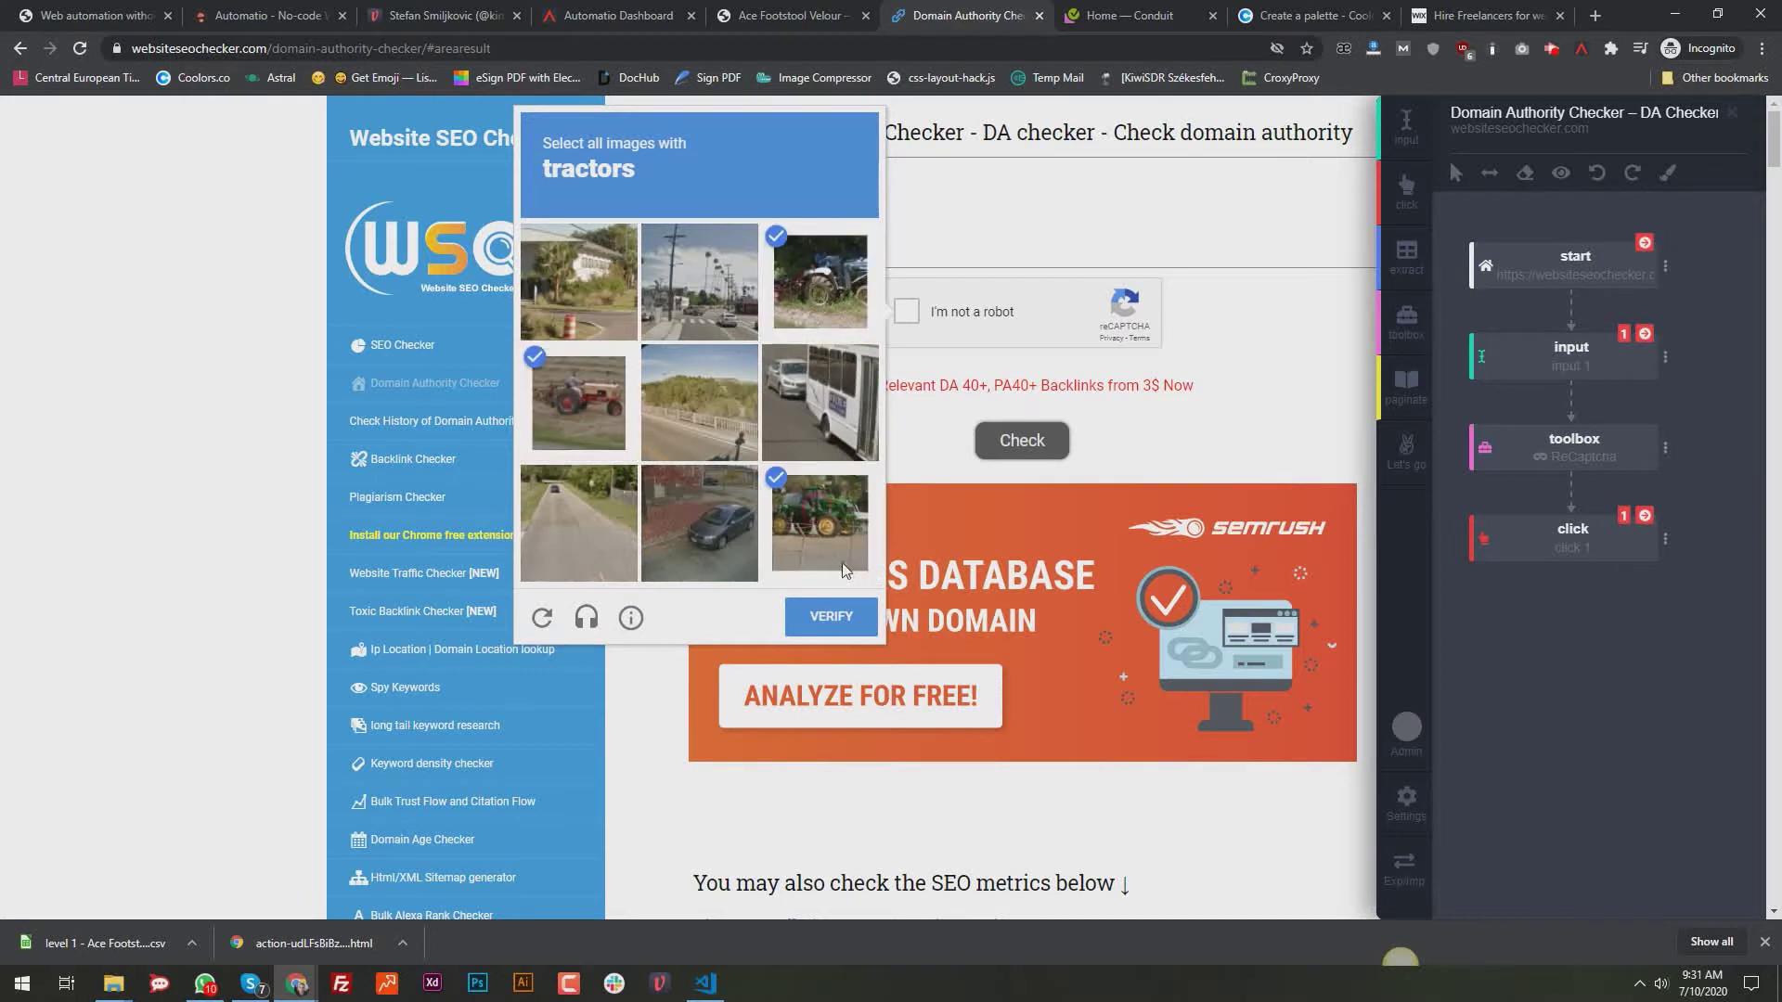
click(842, 620)
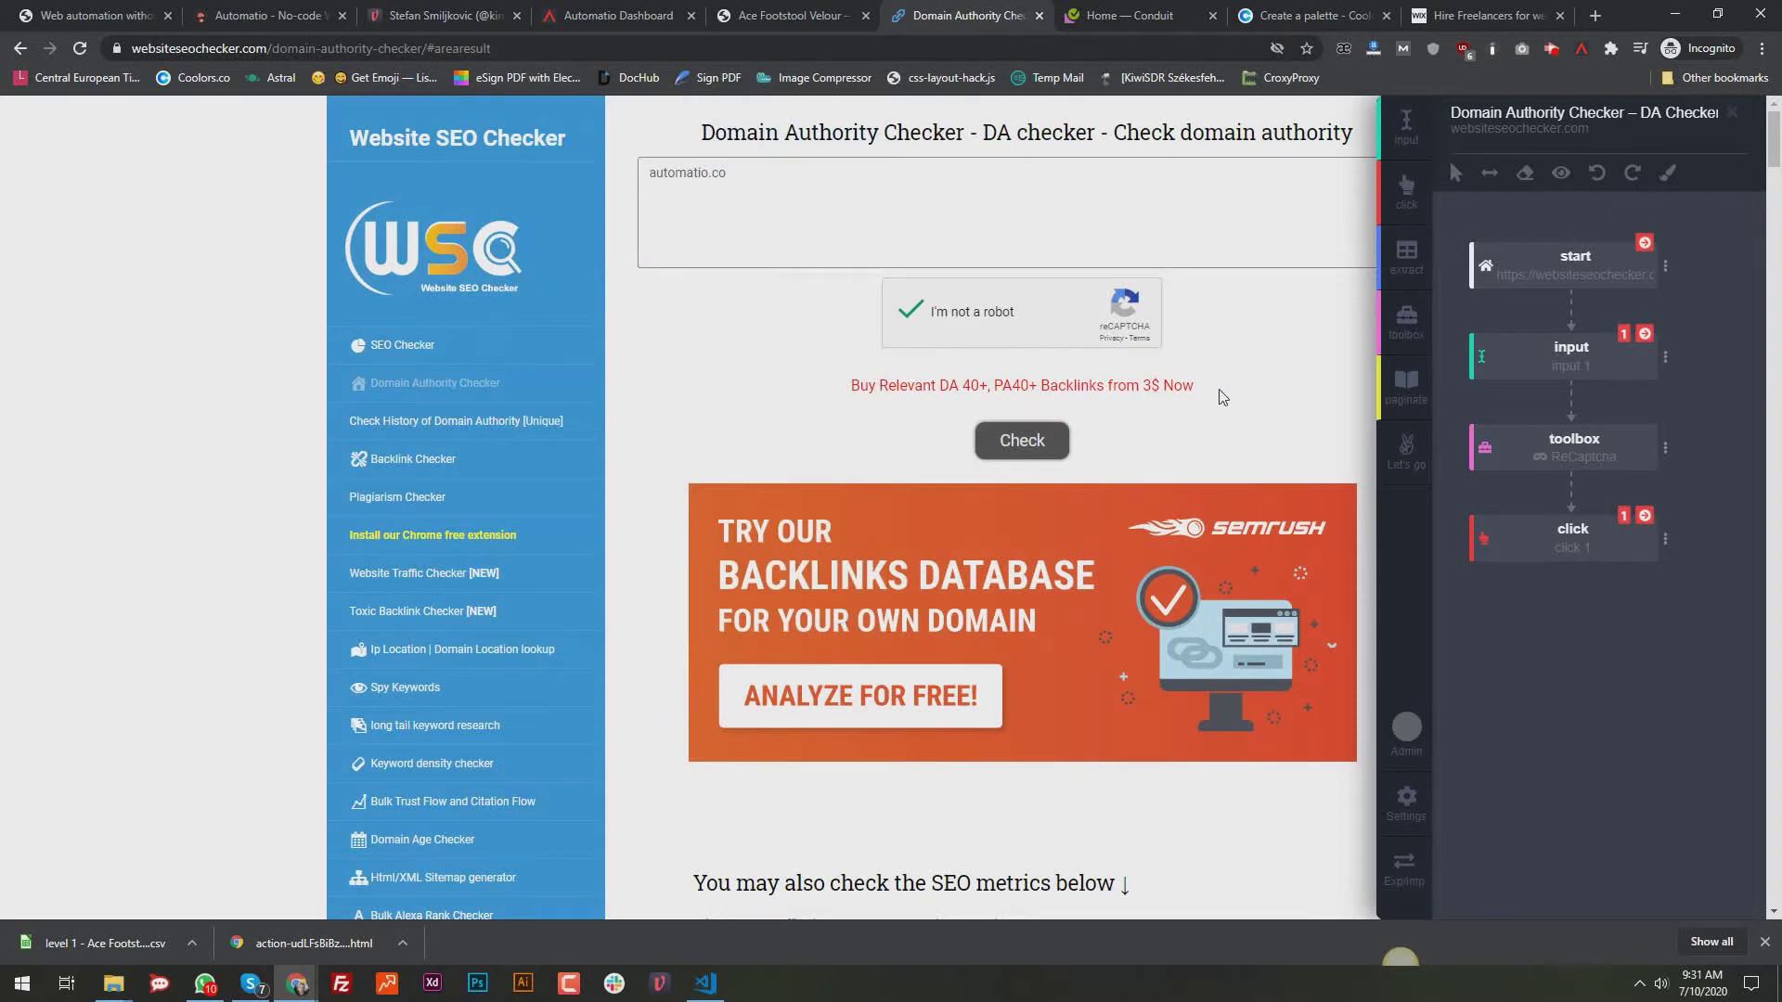
mouse_move(1571, 355)
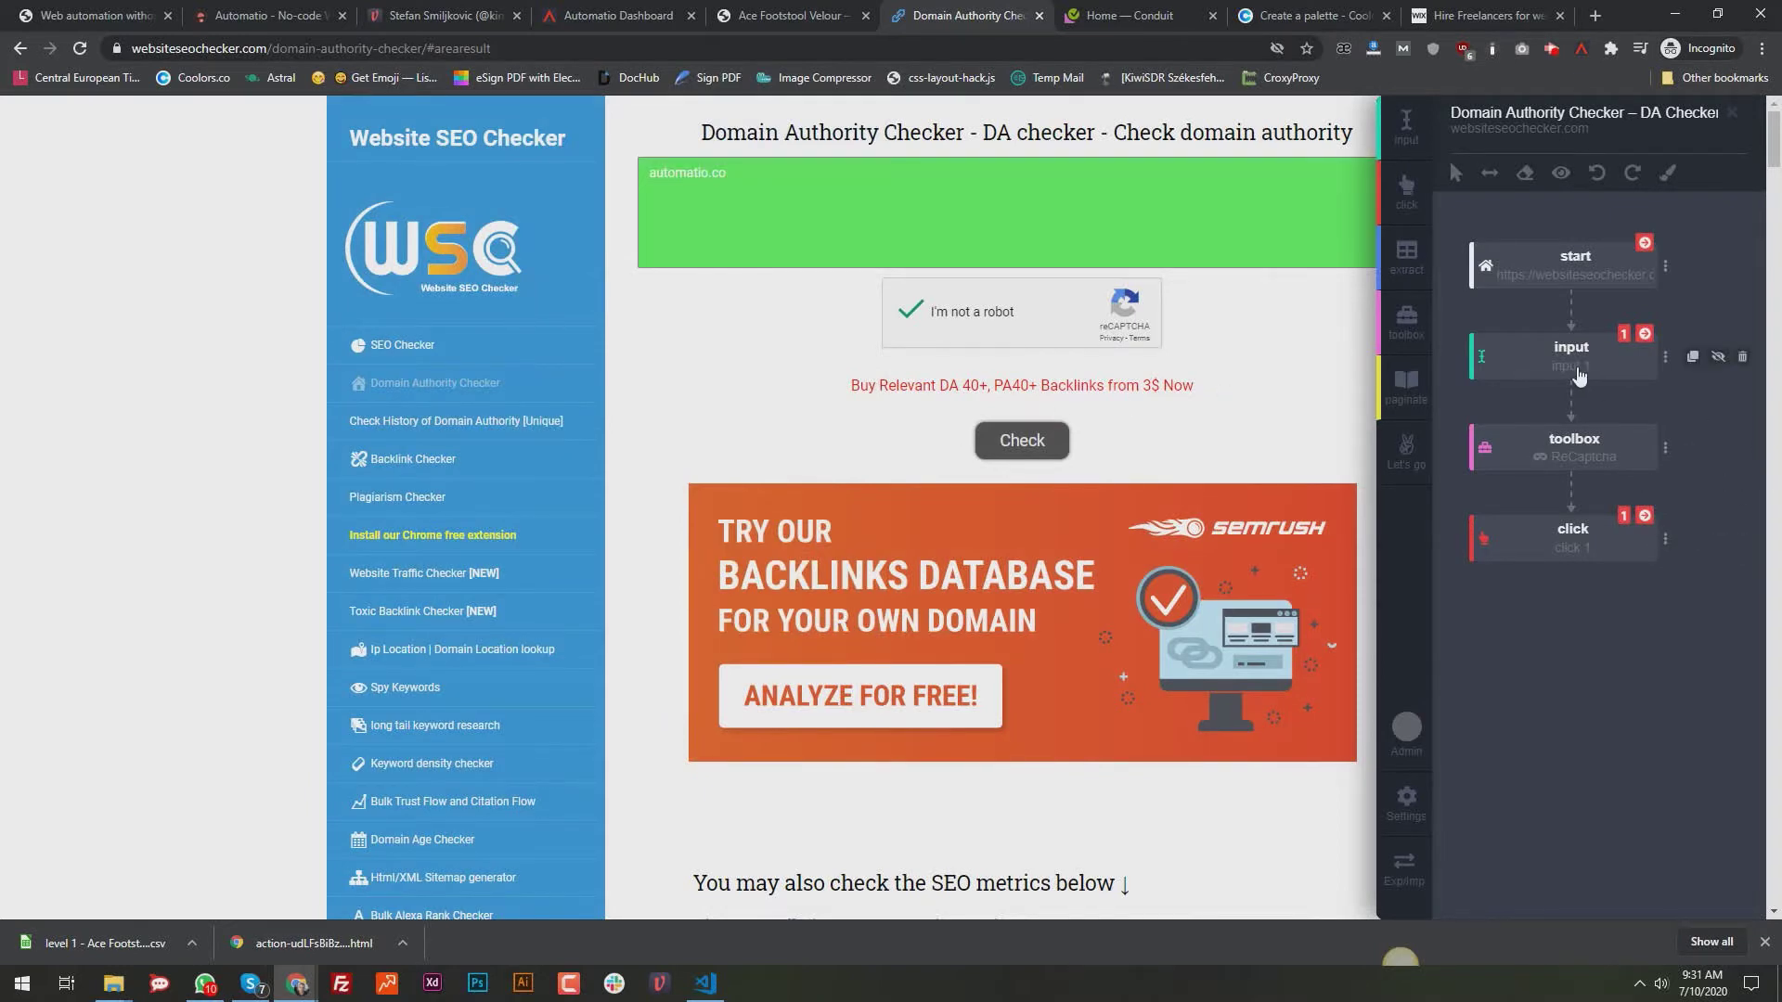
click(1647, 517)
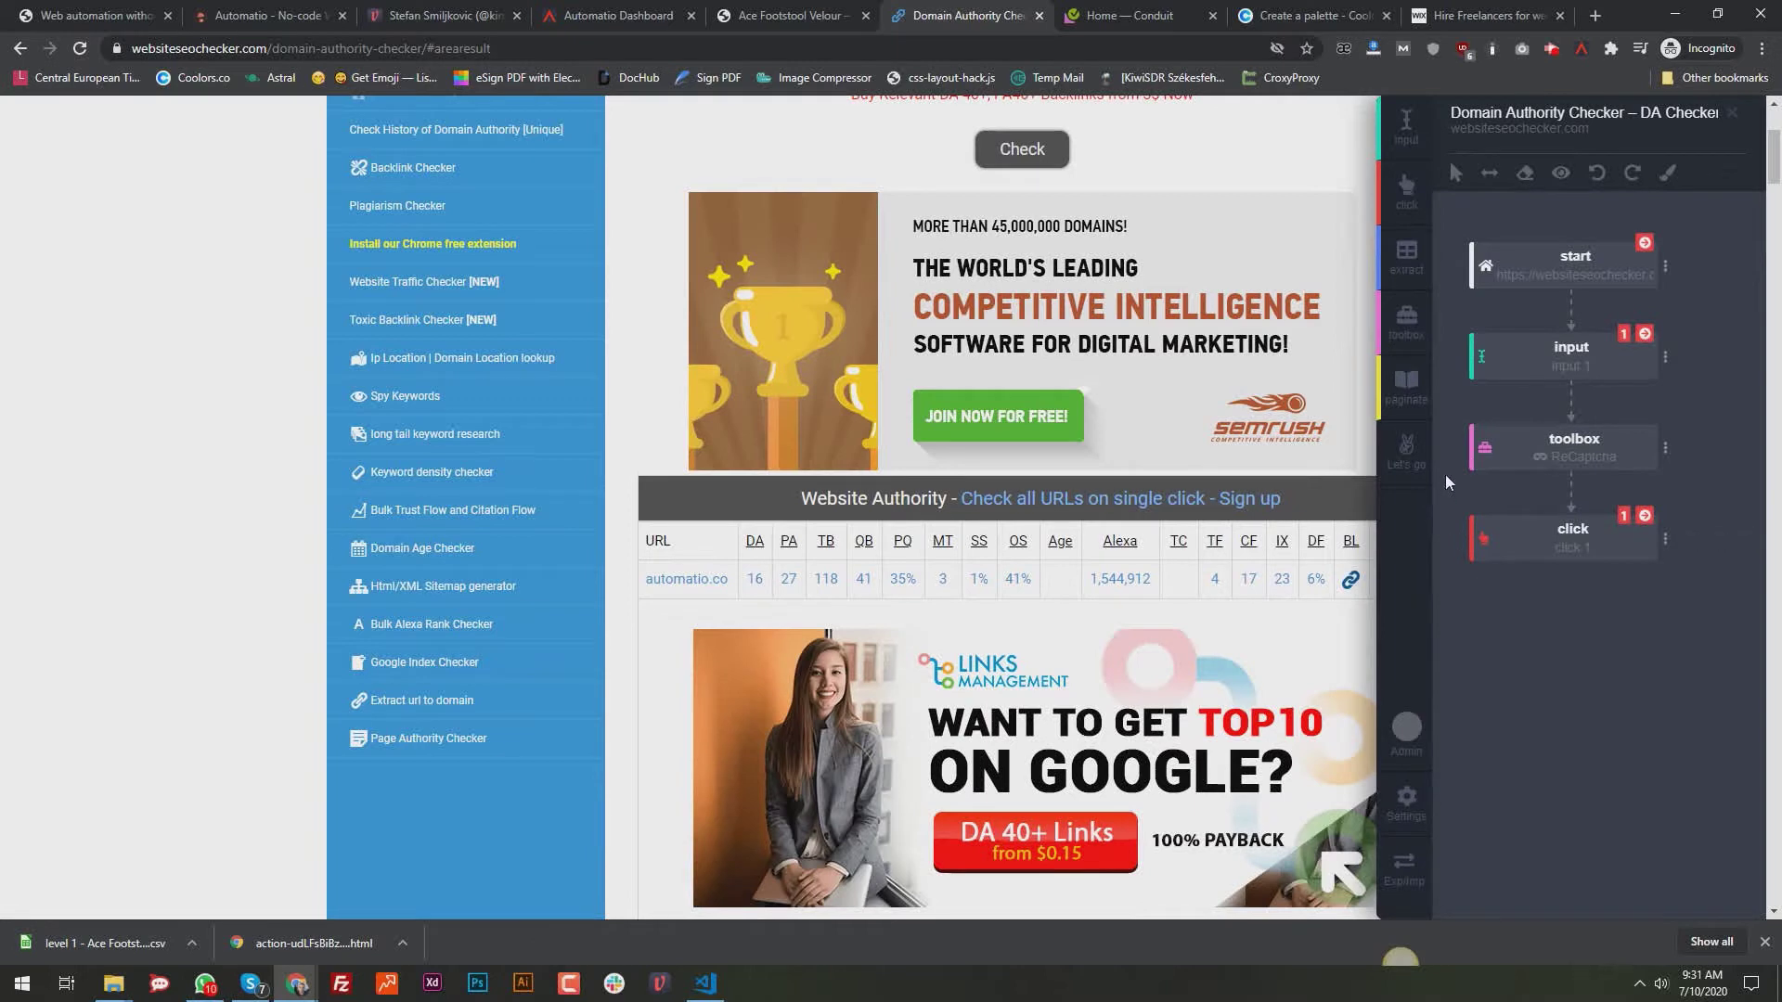
Add extract steps for the URL, DA 16, PA 27 and TB 118 cells, starting a fifth
click(1406, 257)
click(686, 597)
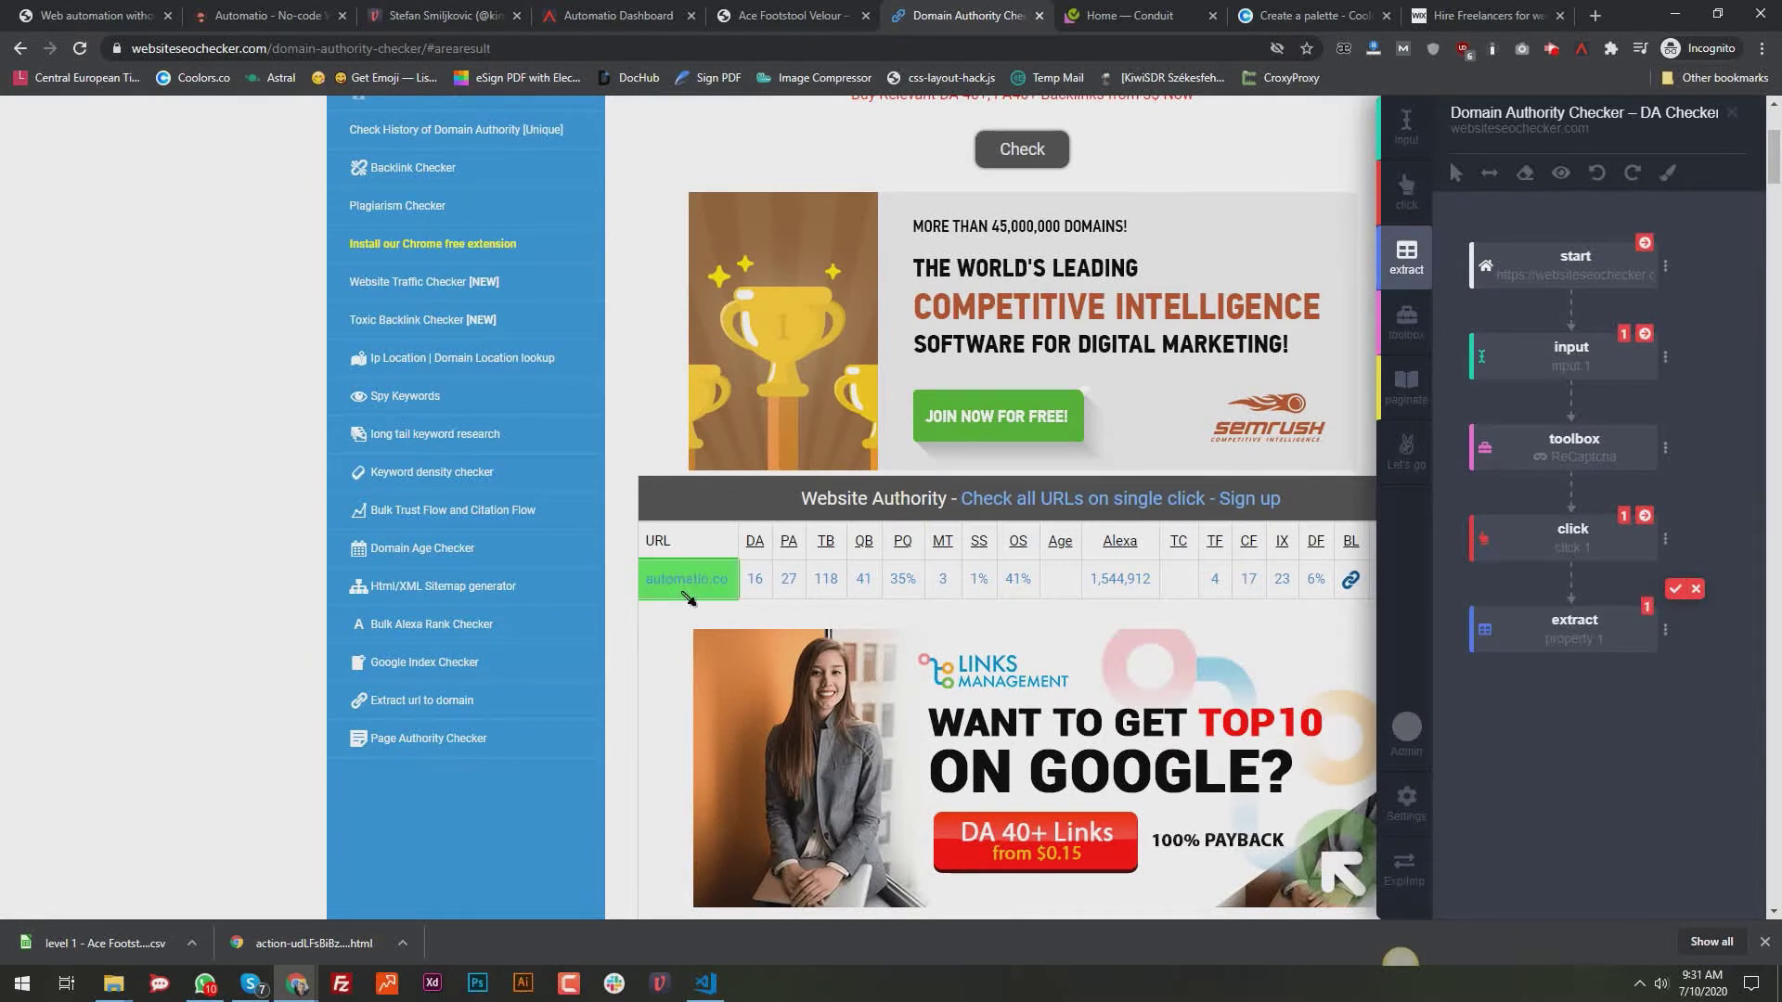
click(1407, 265)
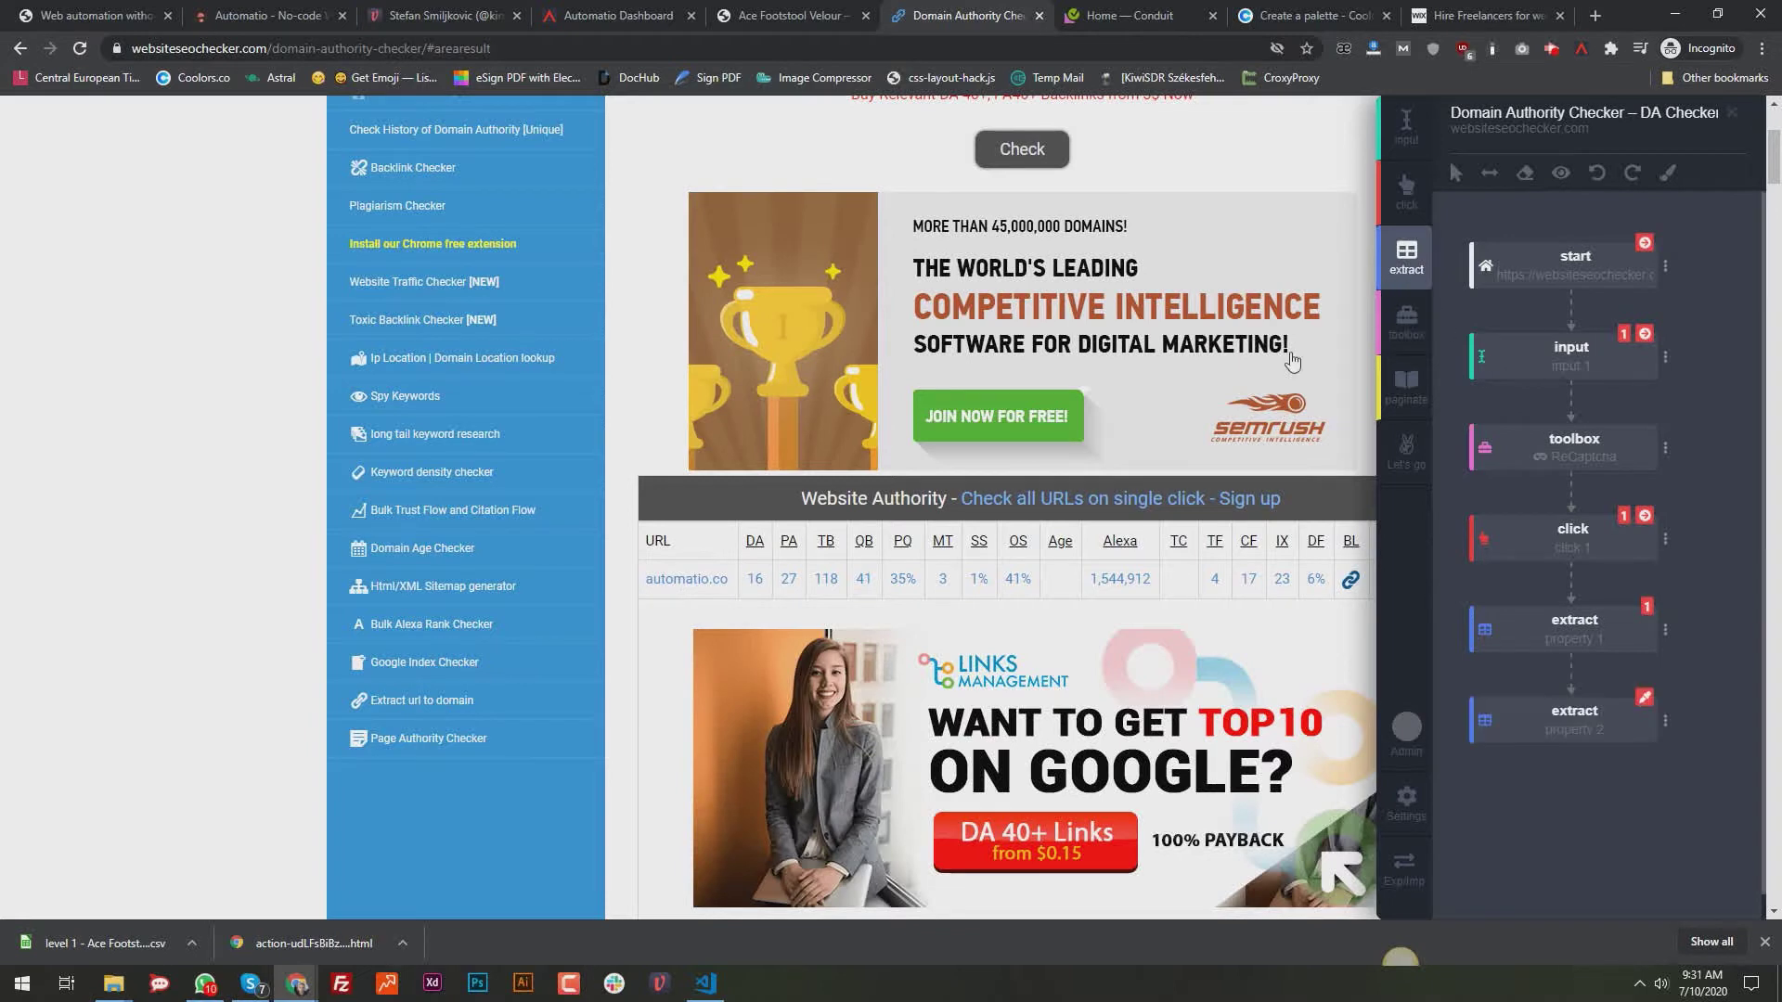
click(758, 591)
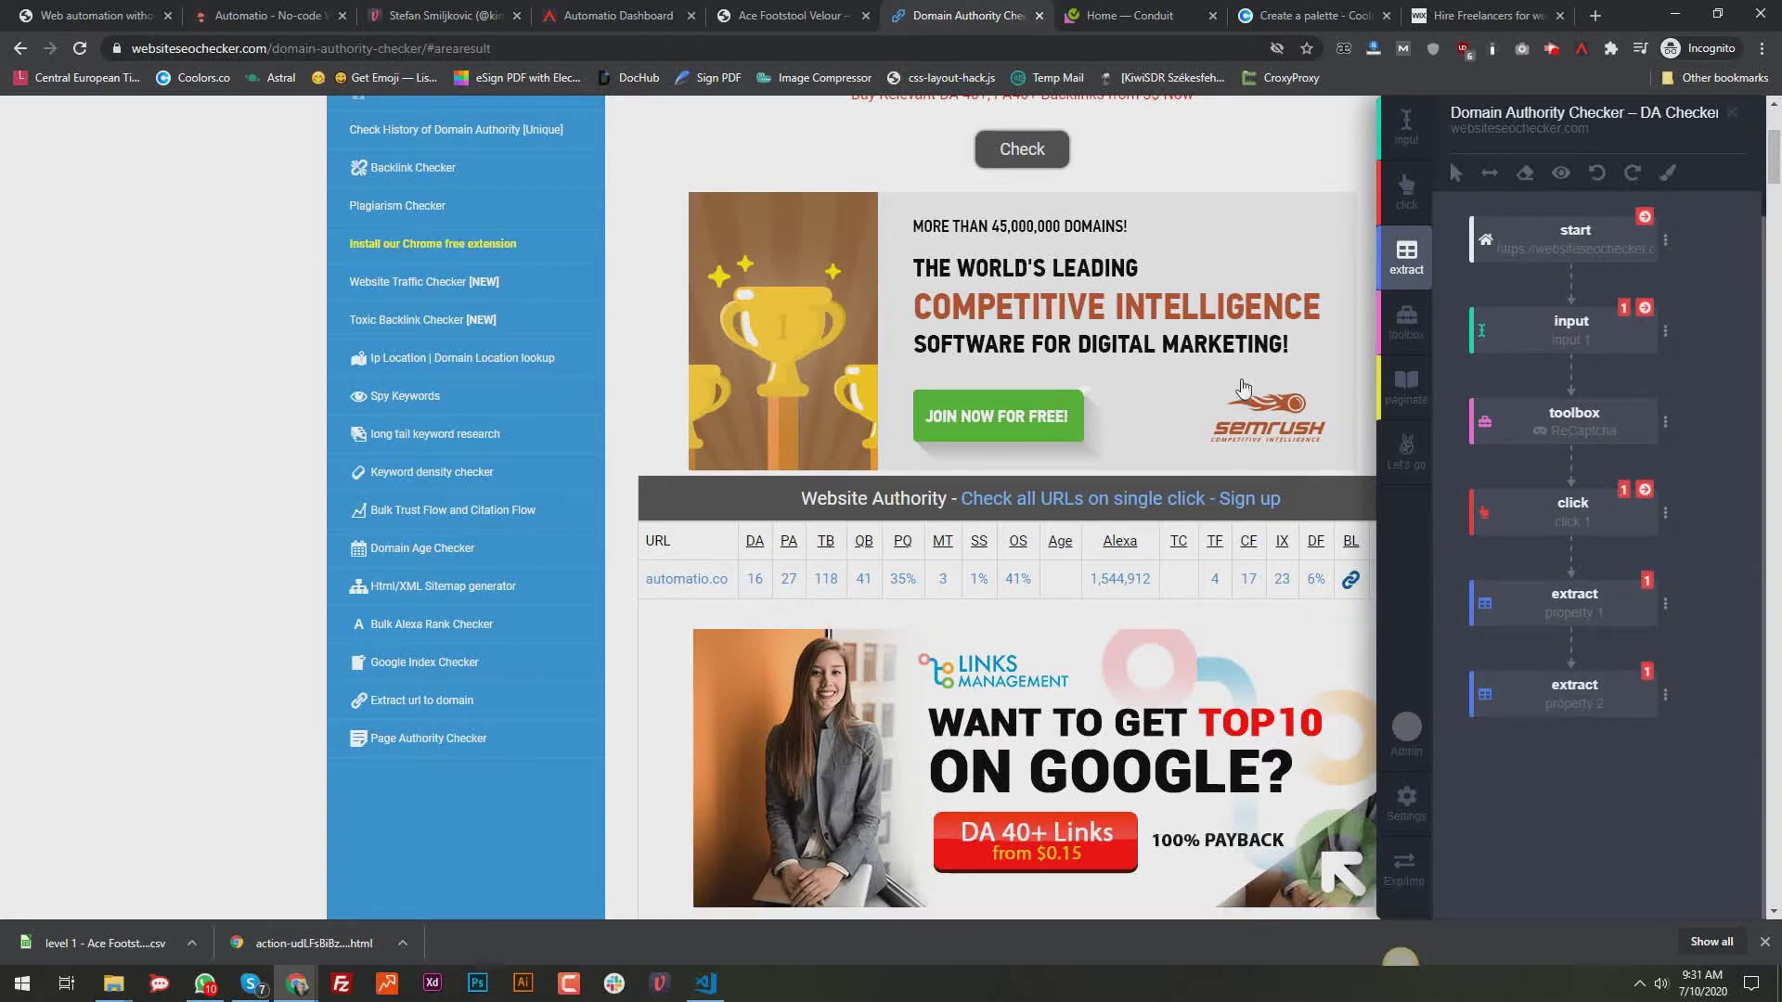
click(1407, 257)
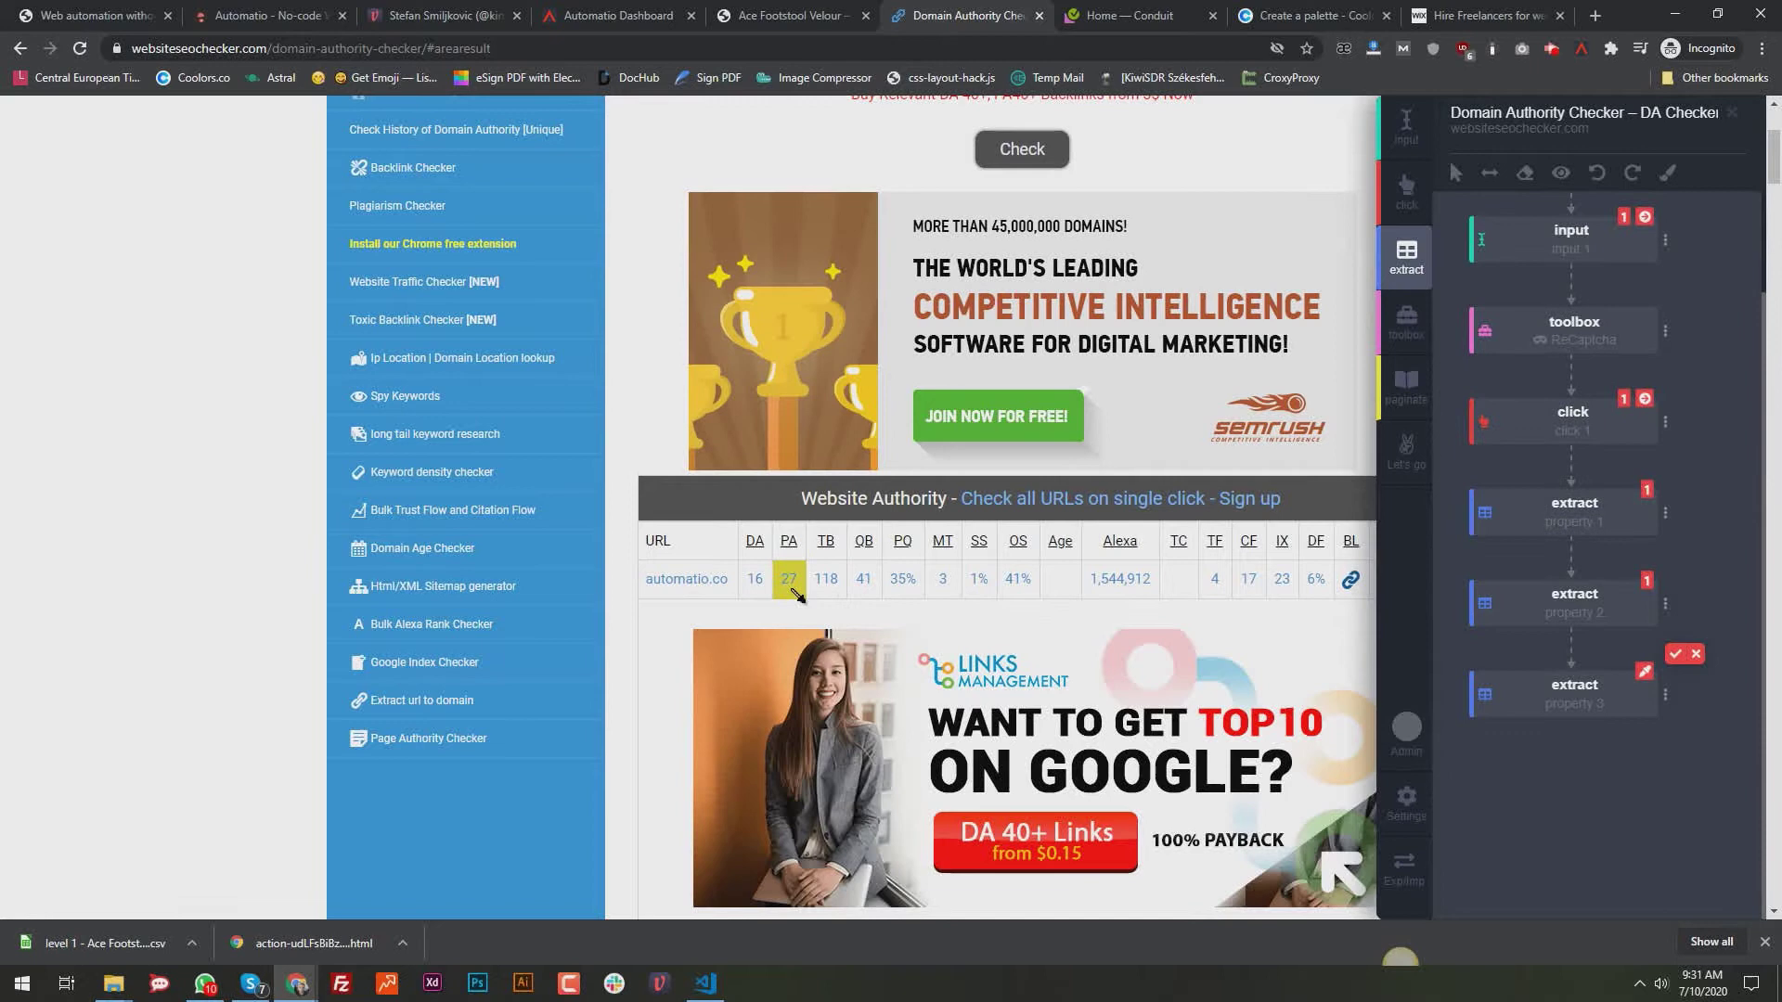
click(822, 585)
click(1397, 262)
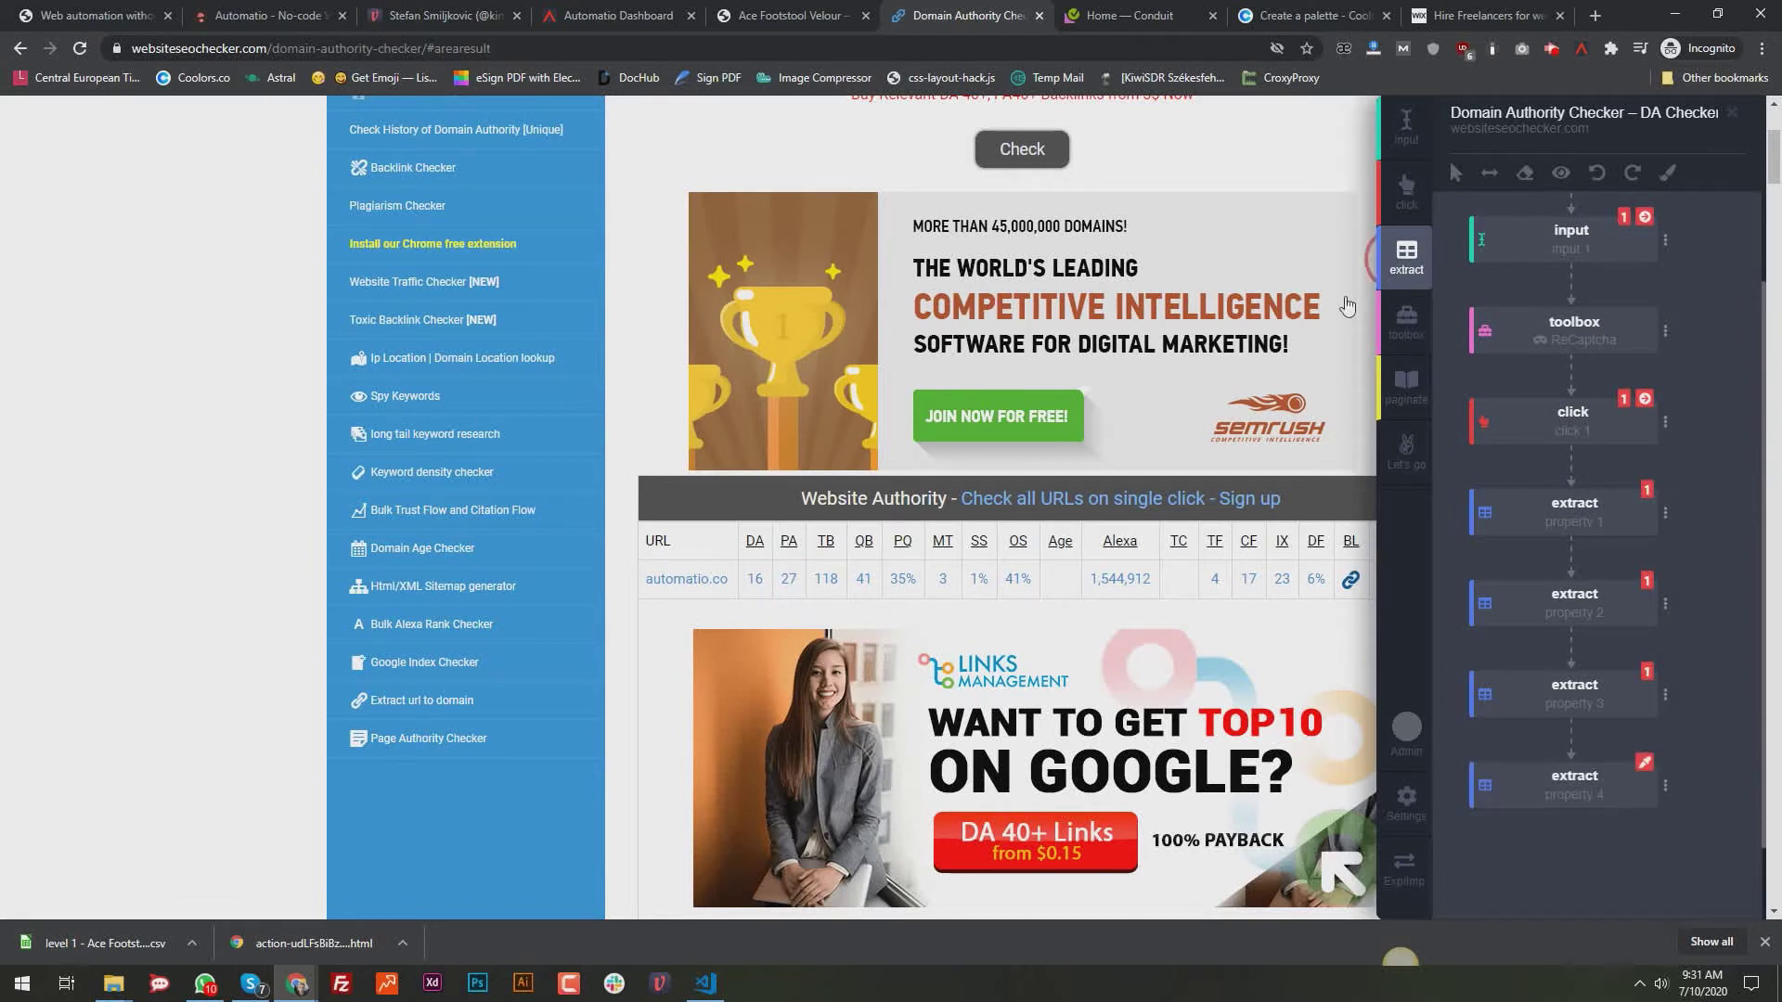
click(833, 587)
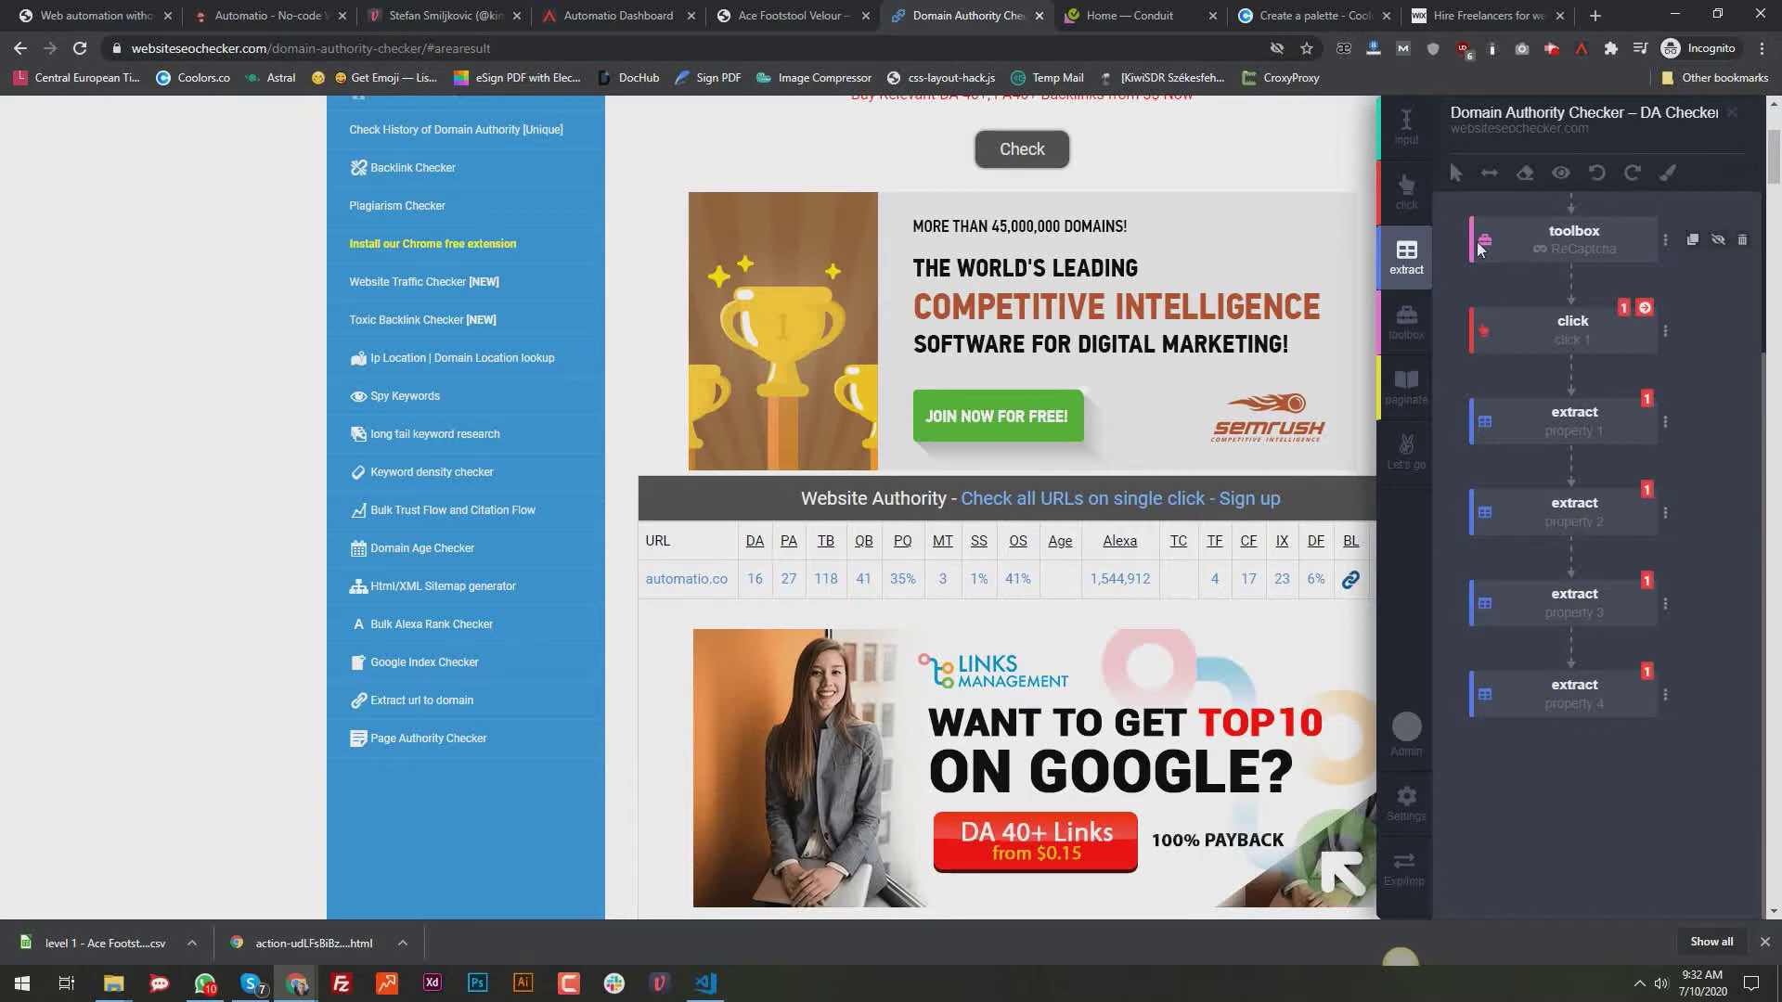
click(1408, 258)
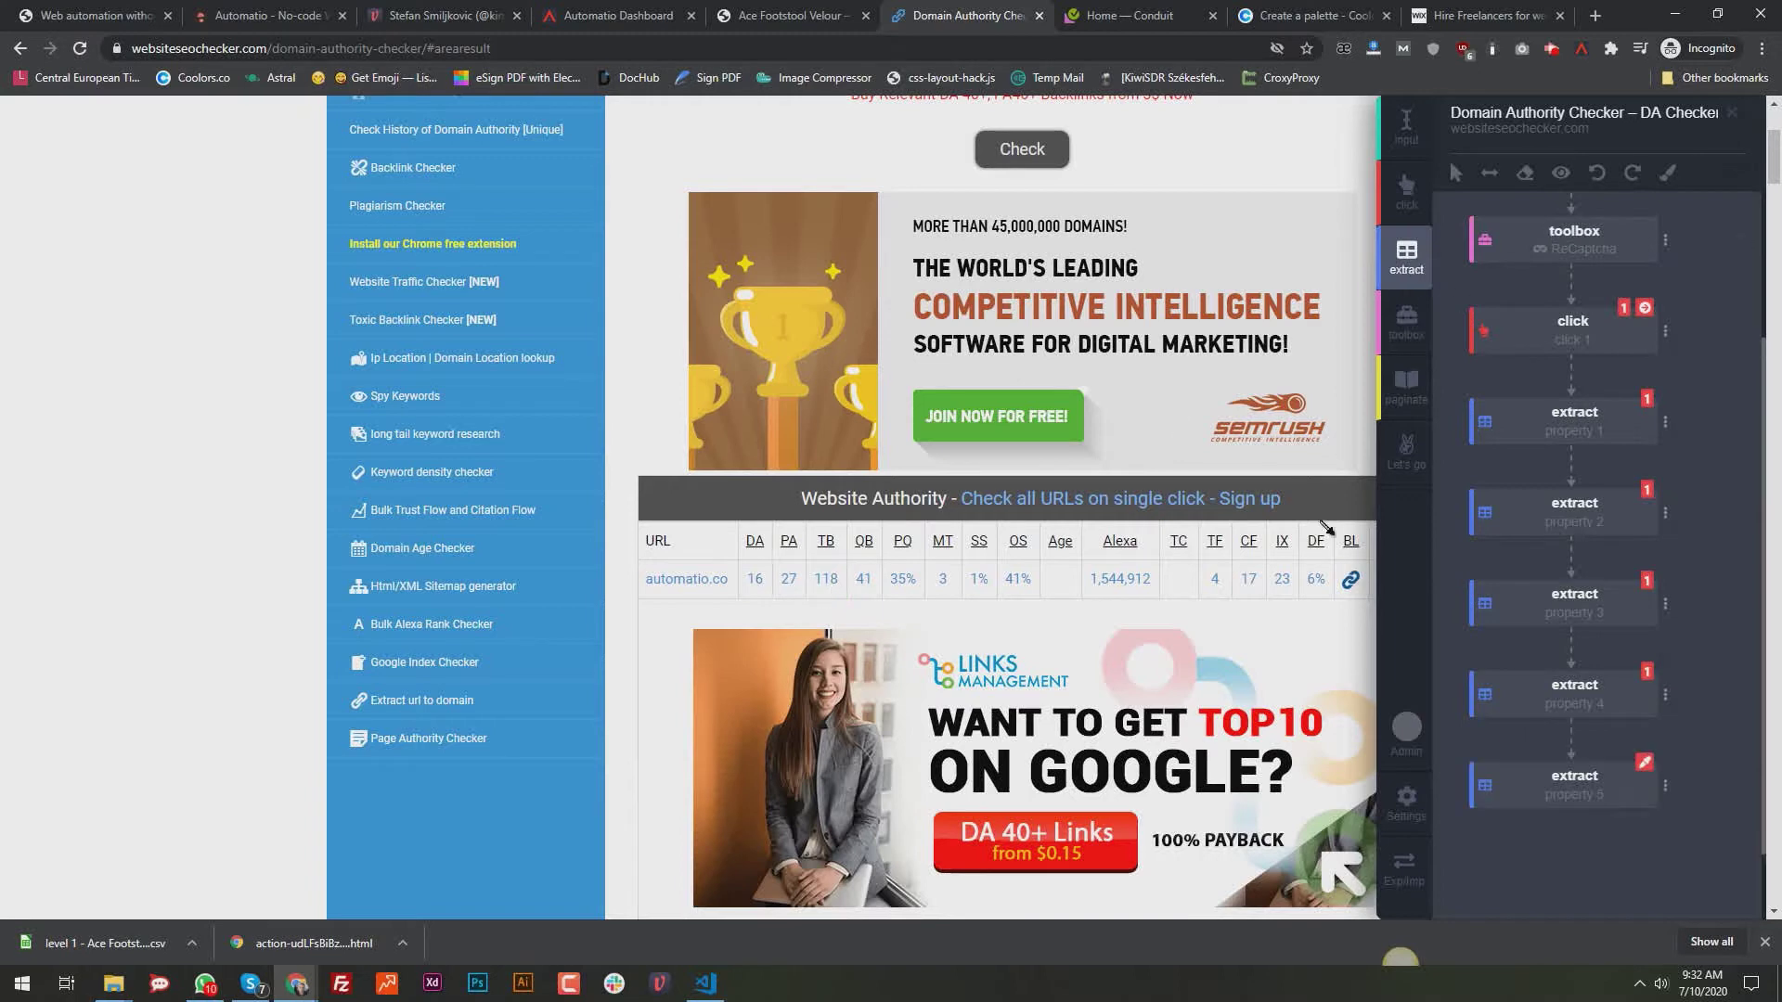
Extract the Alexa cell and rename the five properties url, DA, PA, TB and Alexa
click(1122, 581)
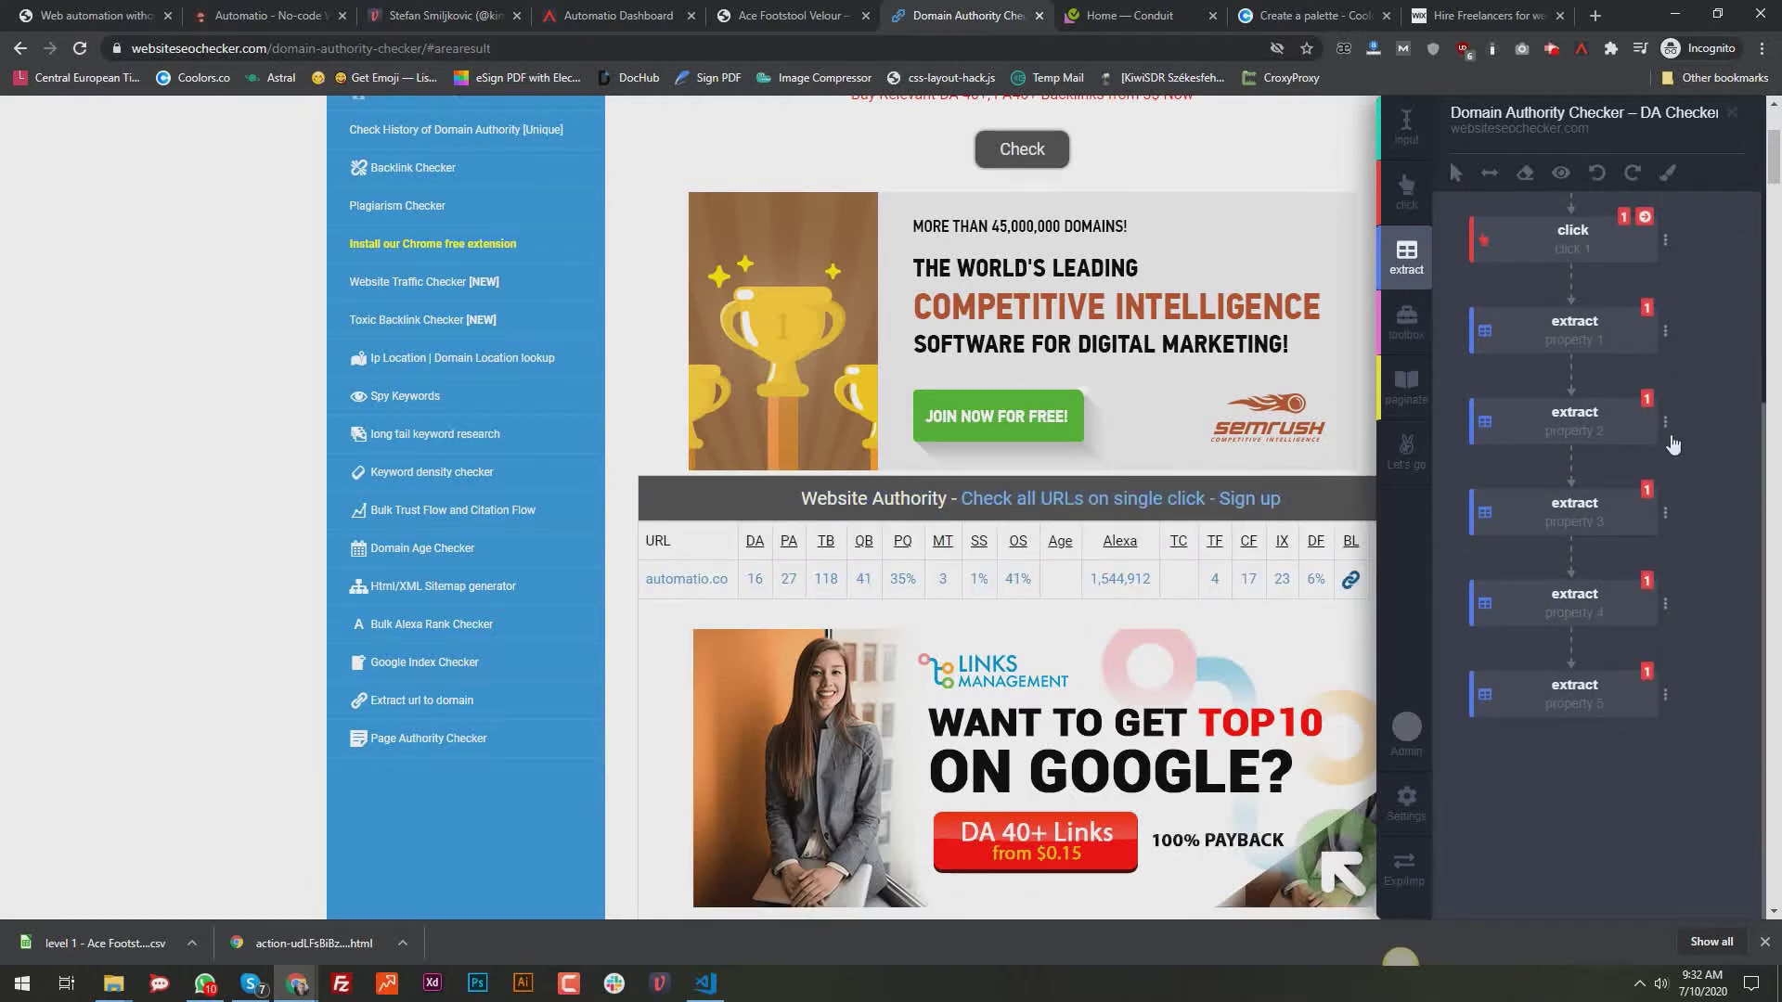
double_click(1567, 342)
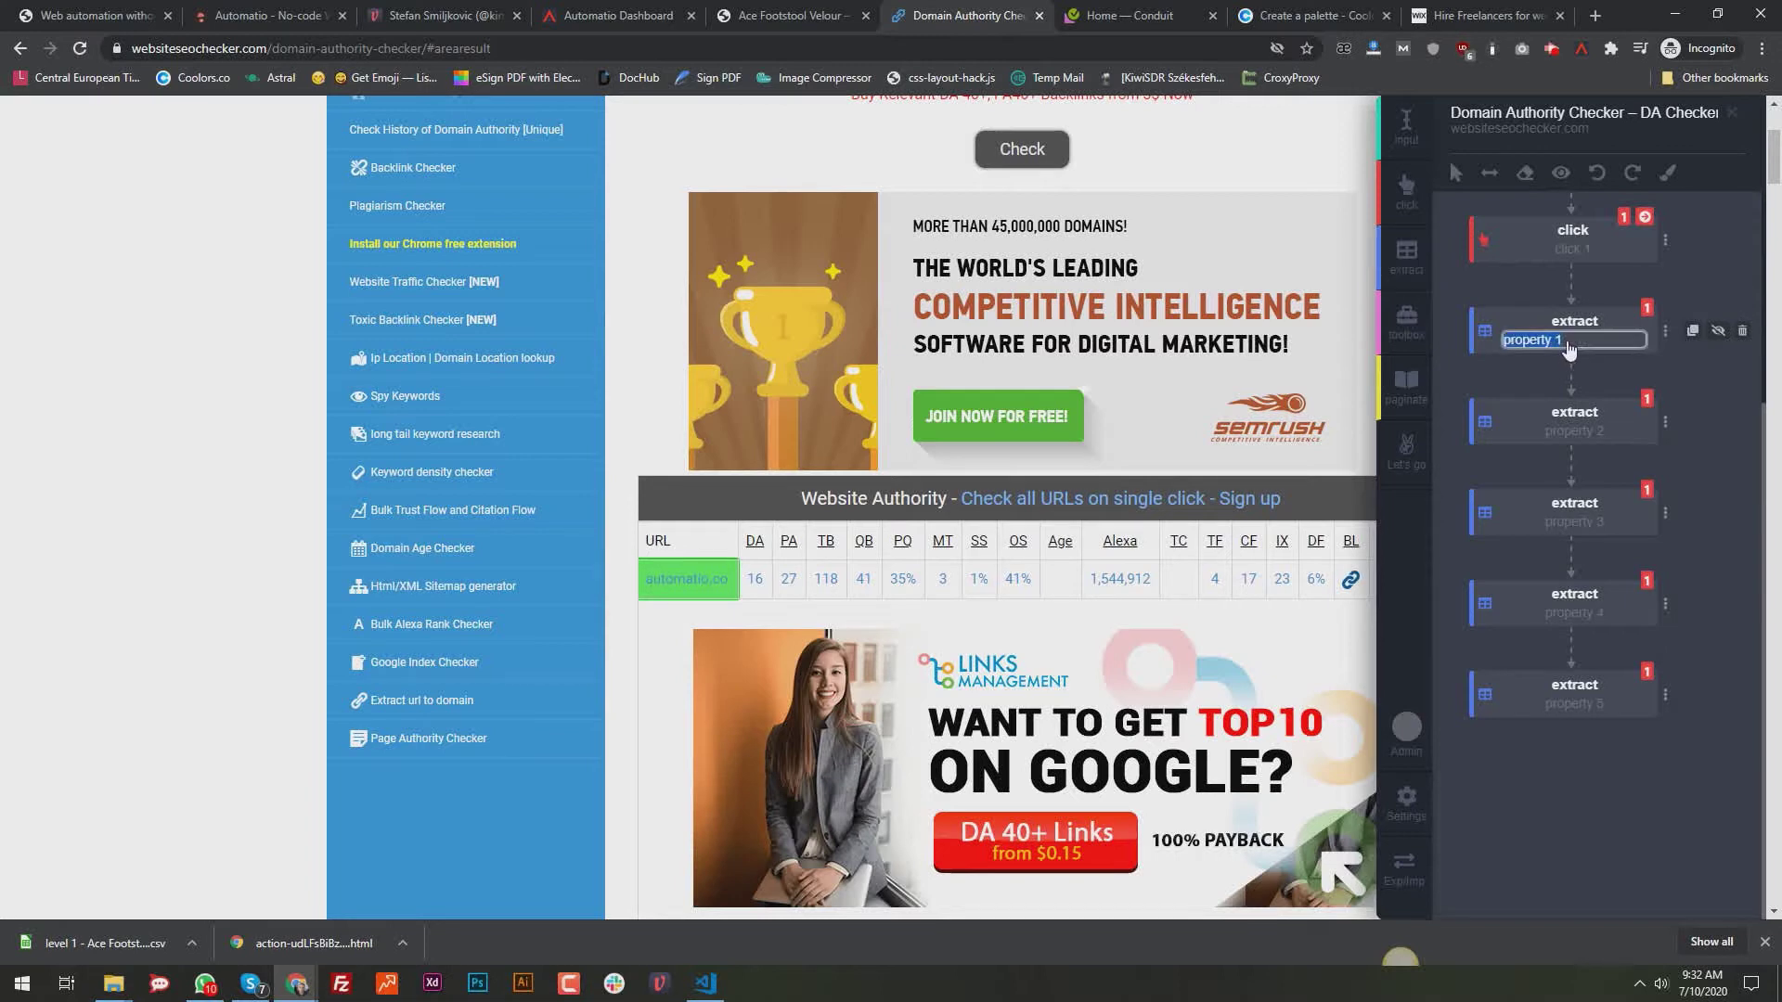
text(url)
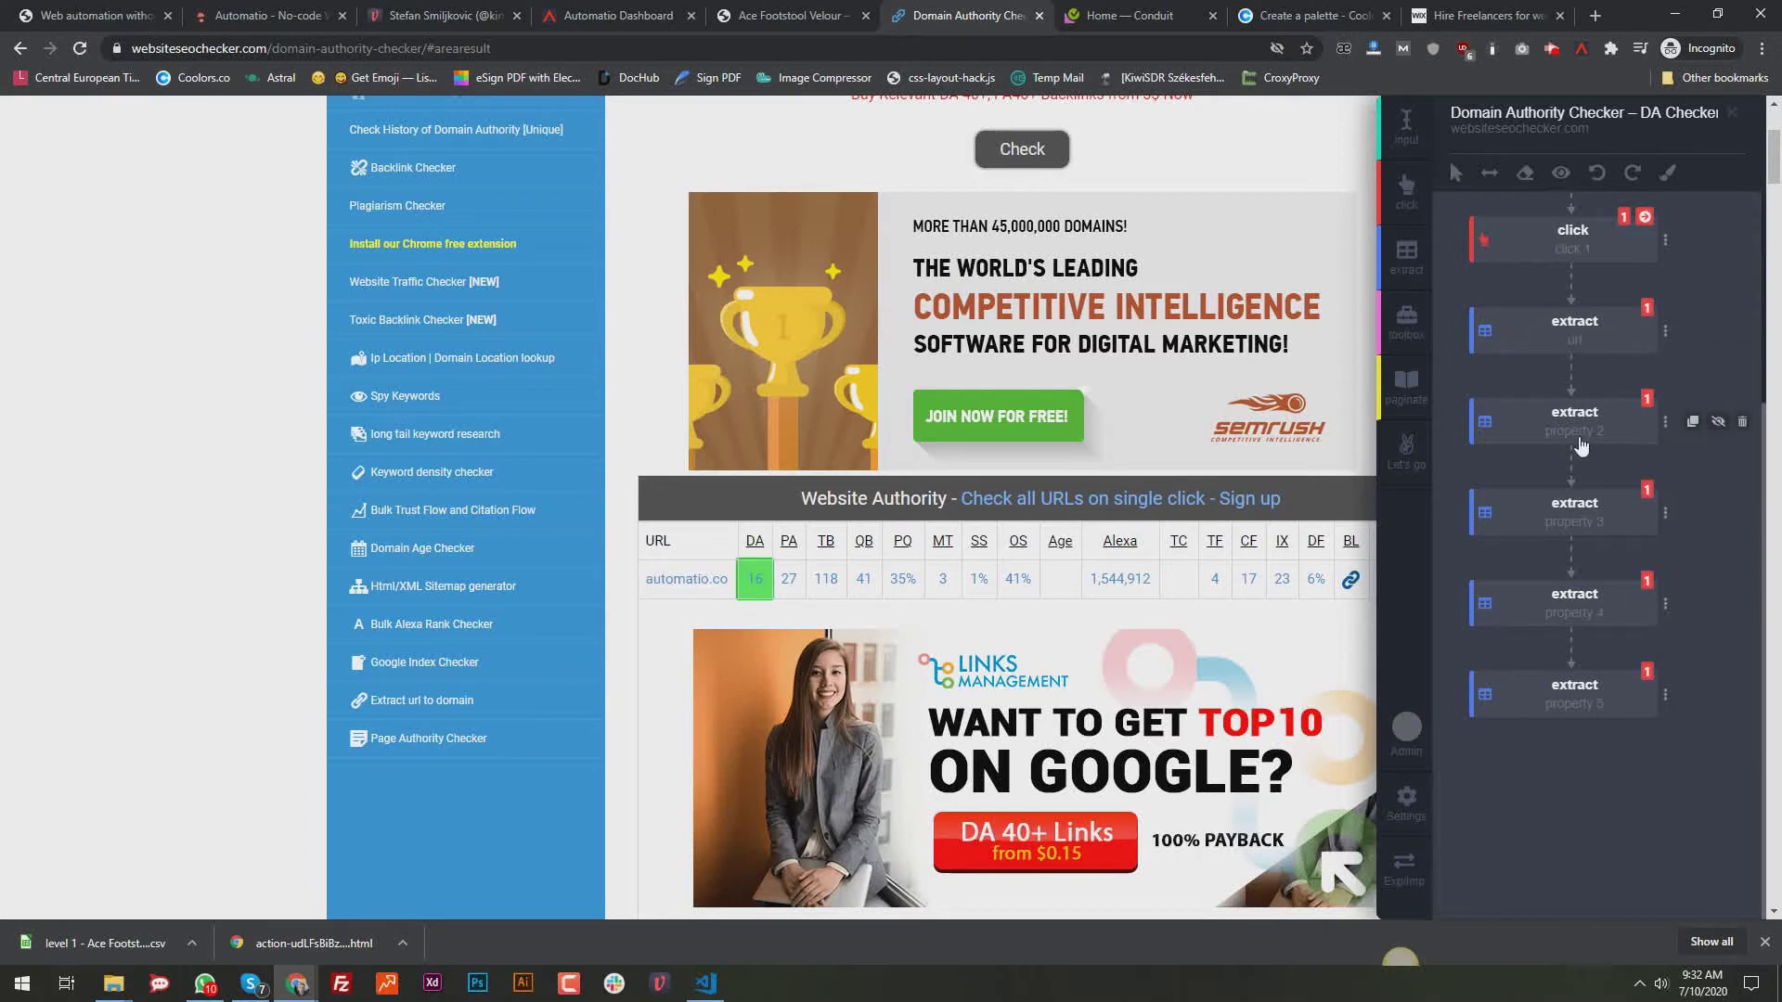
double_click(1580, 439)
text(DA)
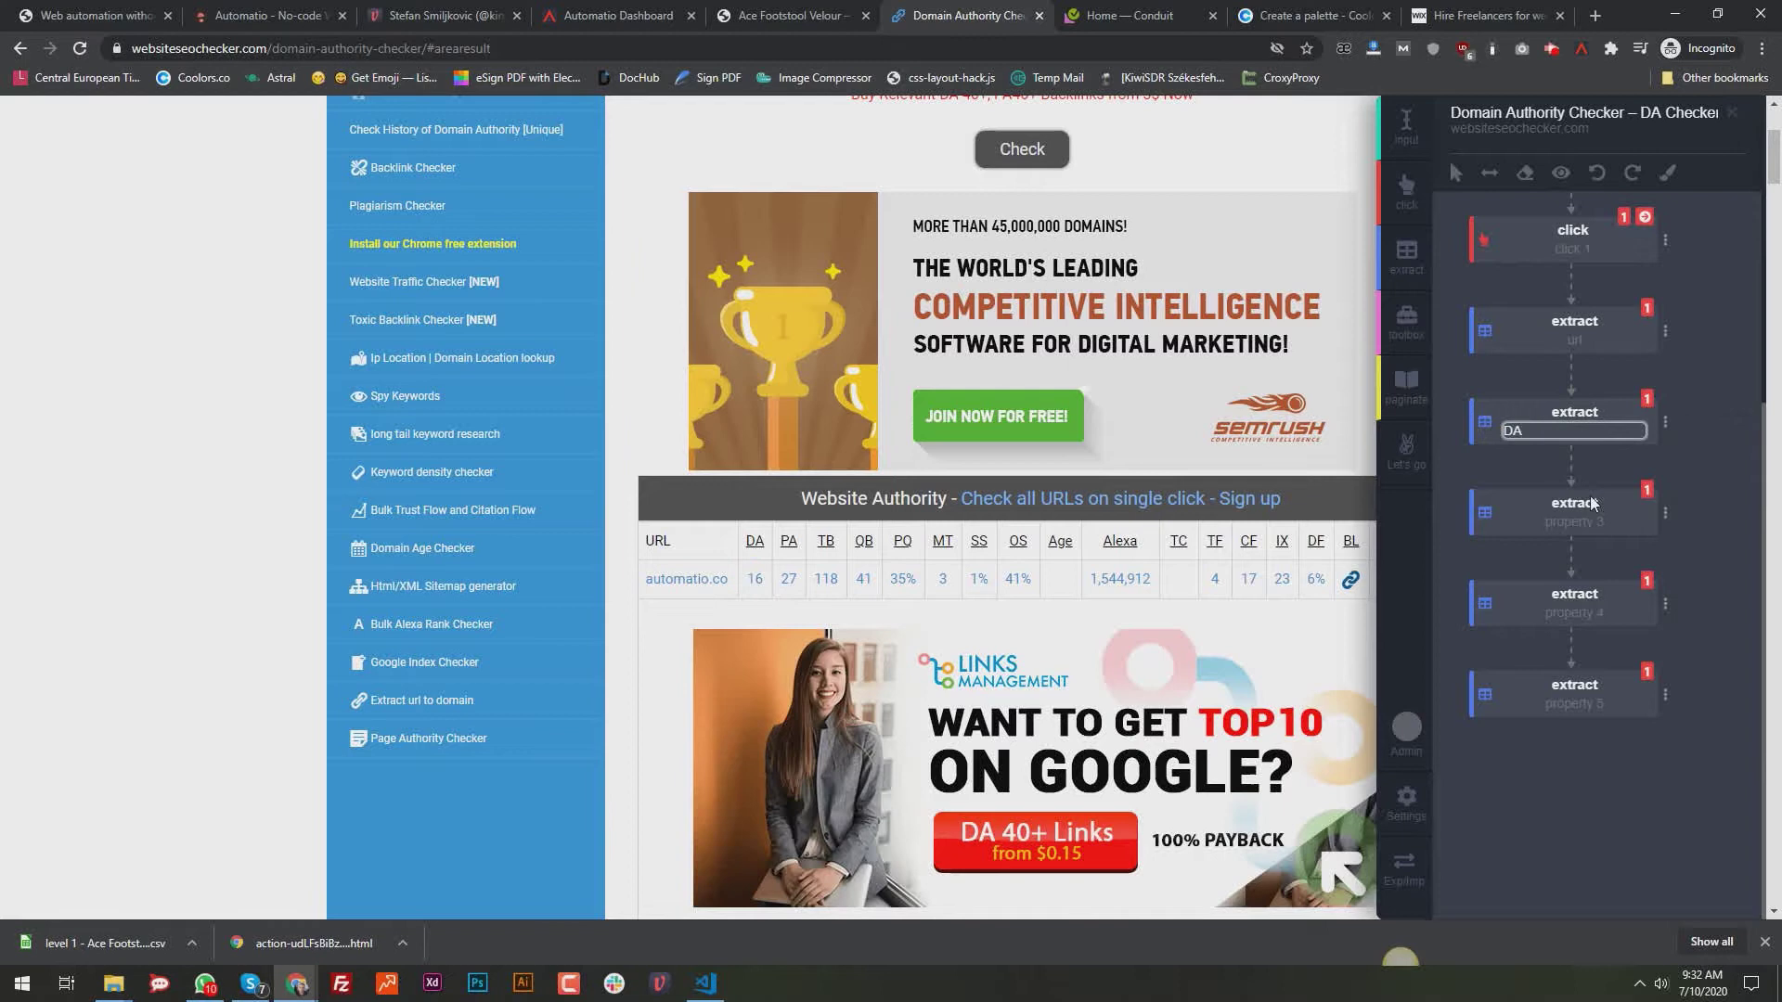
double_click(1580, 526)
text(PA)
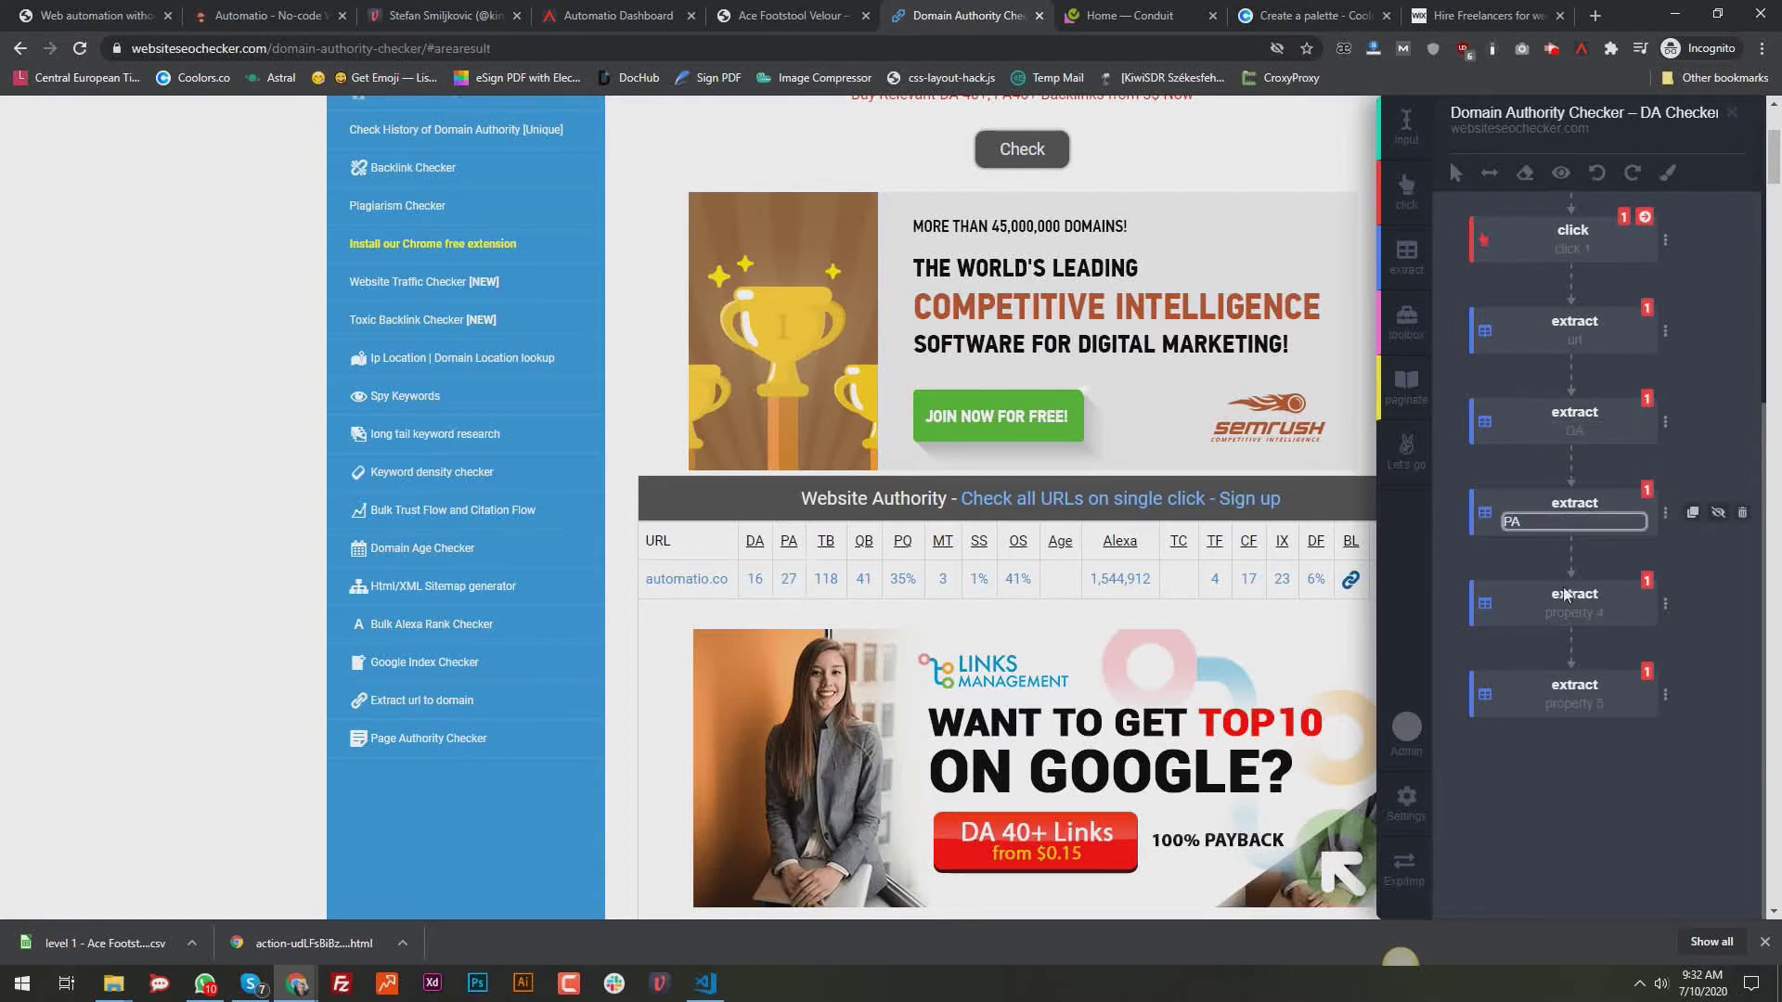
double_click(1572, 617)
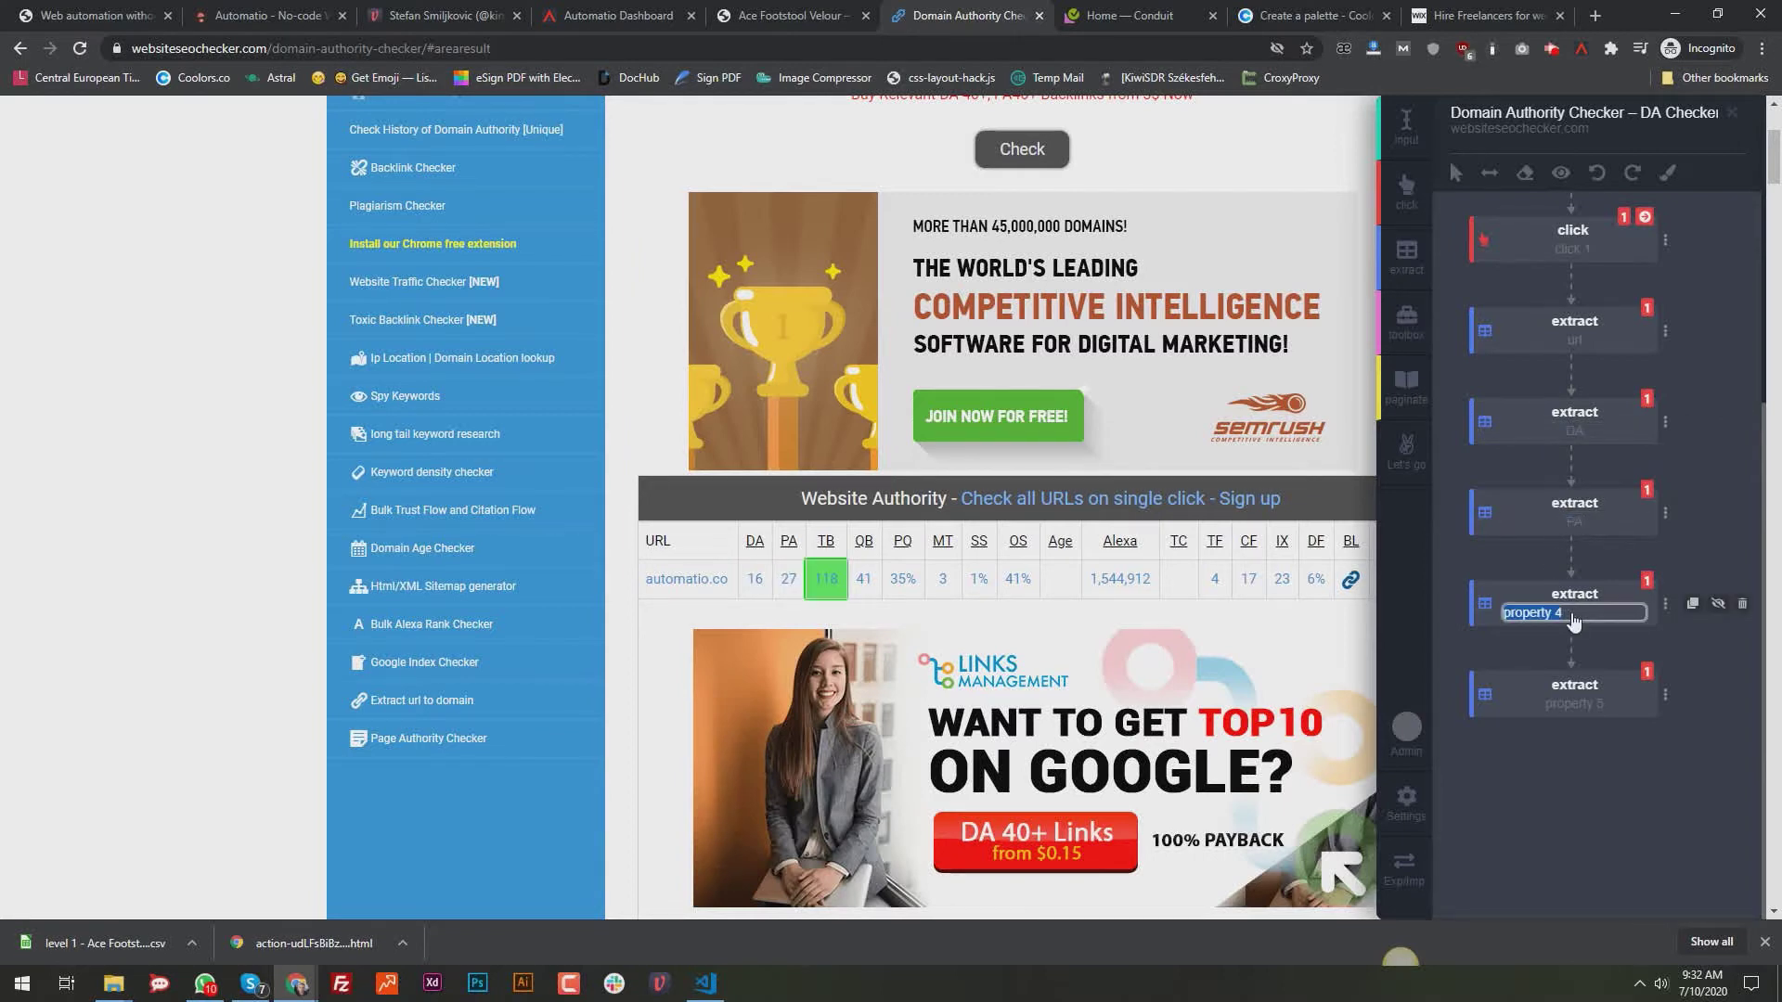
text(TB)
double_click(1569, 704)
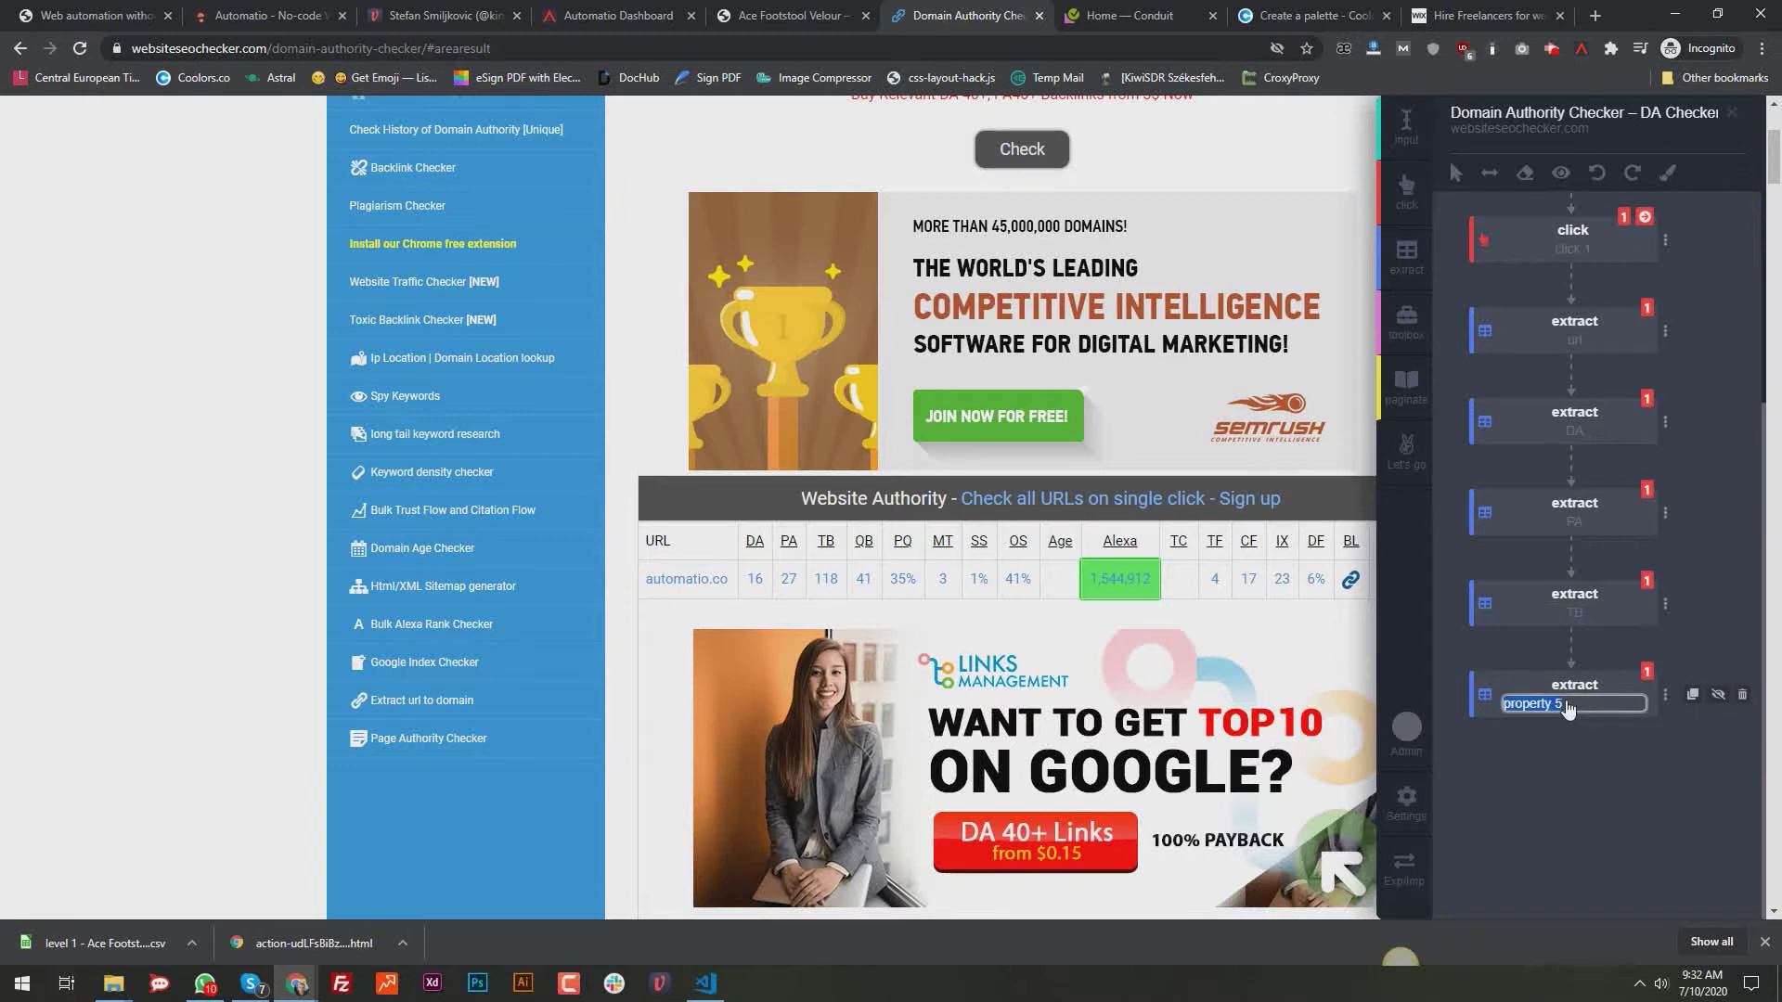
text(Ale)
text(xa)
key(Return)
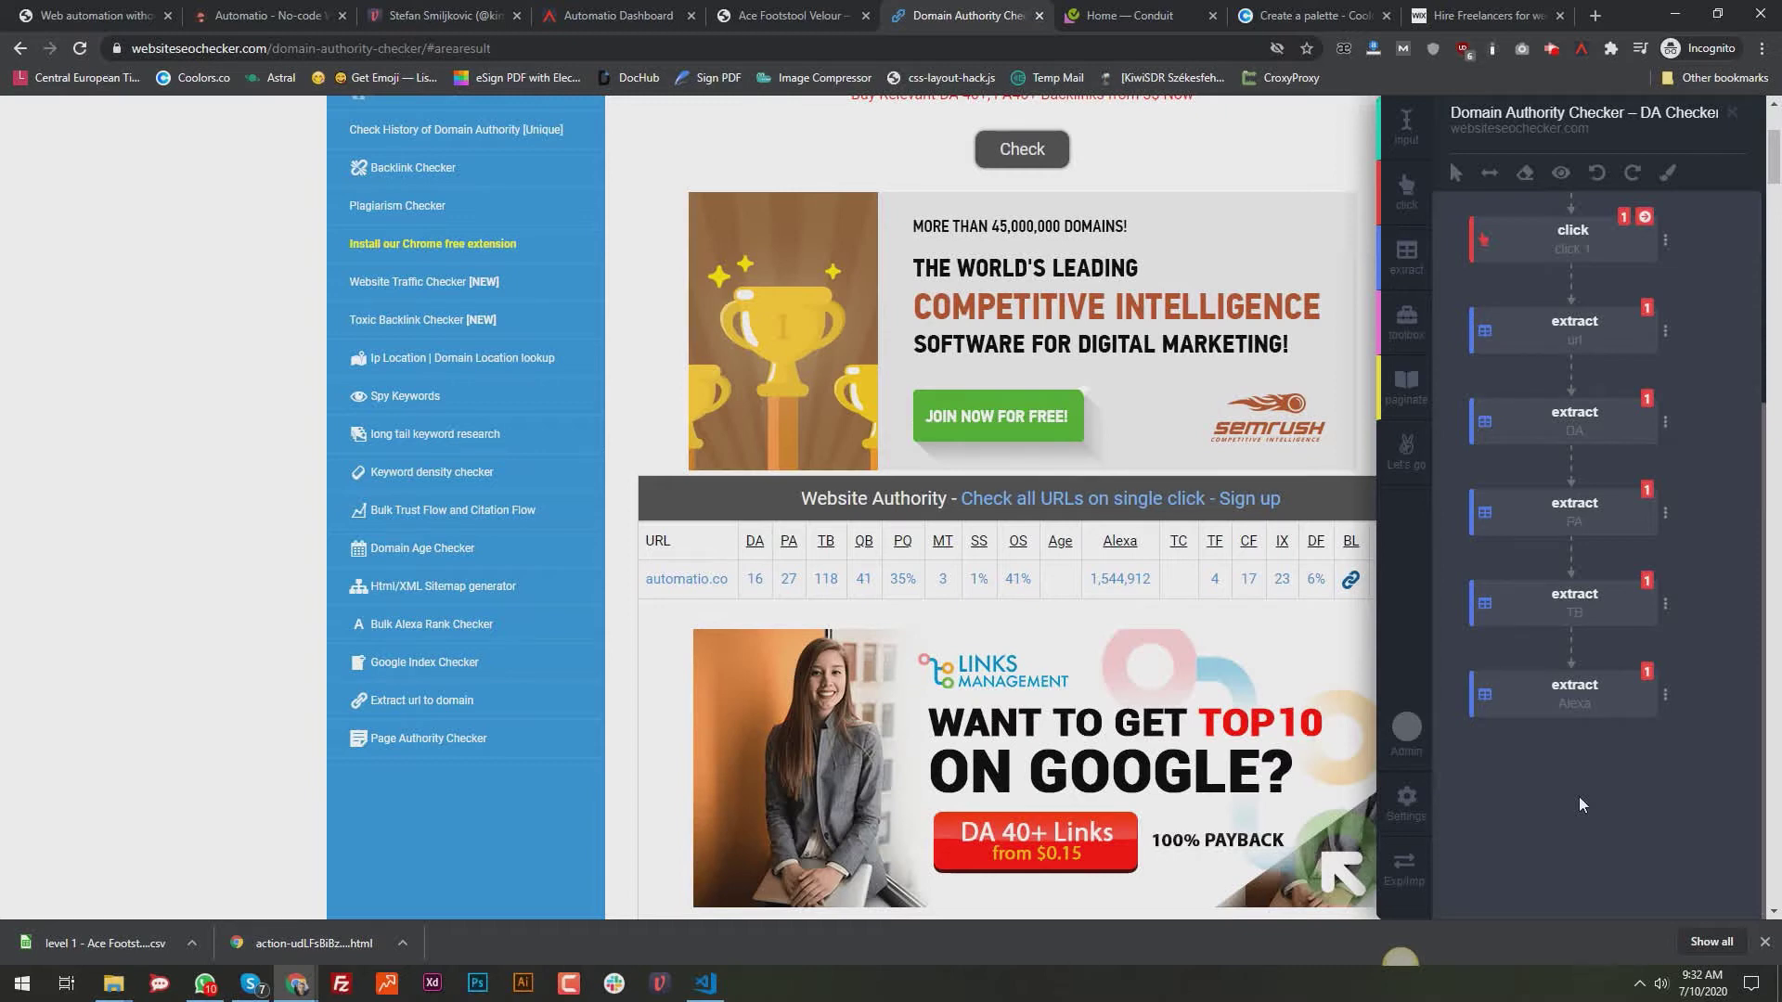
scroll(1528, 363, up, 3)
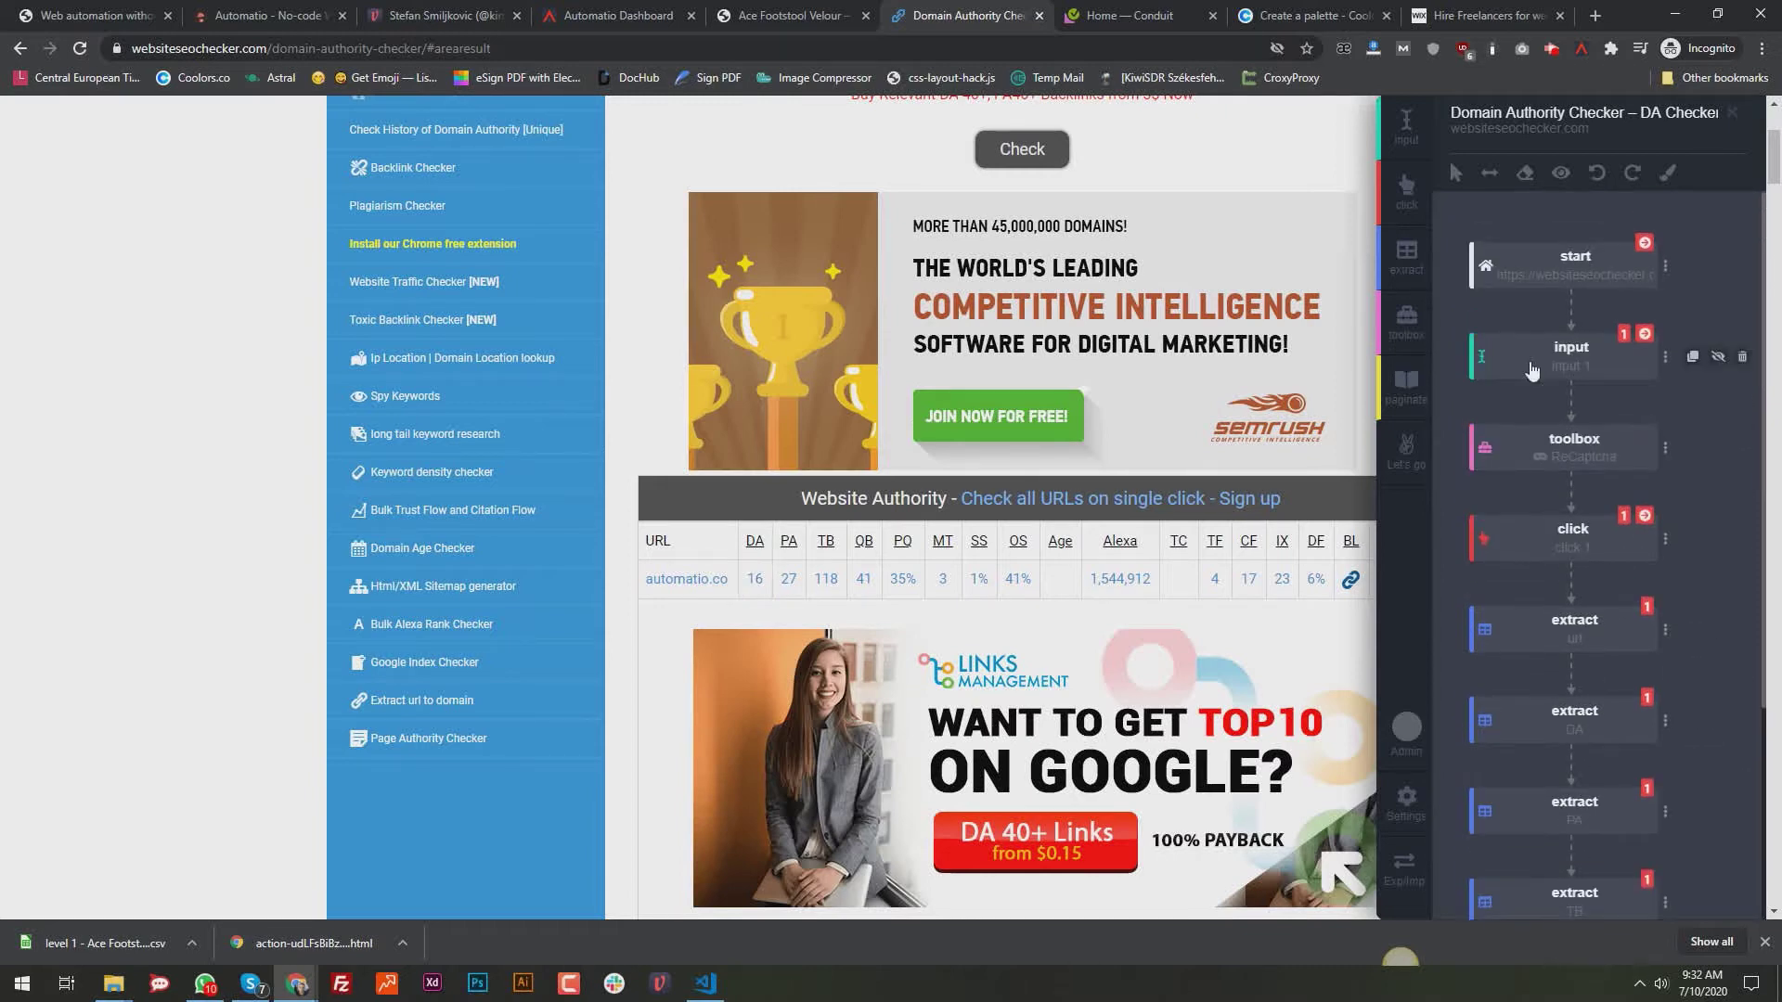
scroll(1533, 297, down, 1)
scroll(1641, 375, up, 1)
scroll(1348, 380, up, 2)
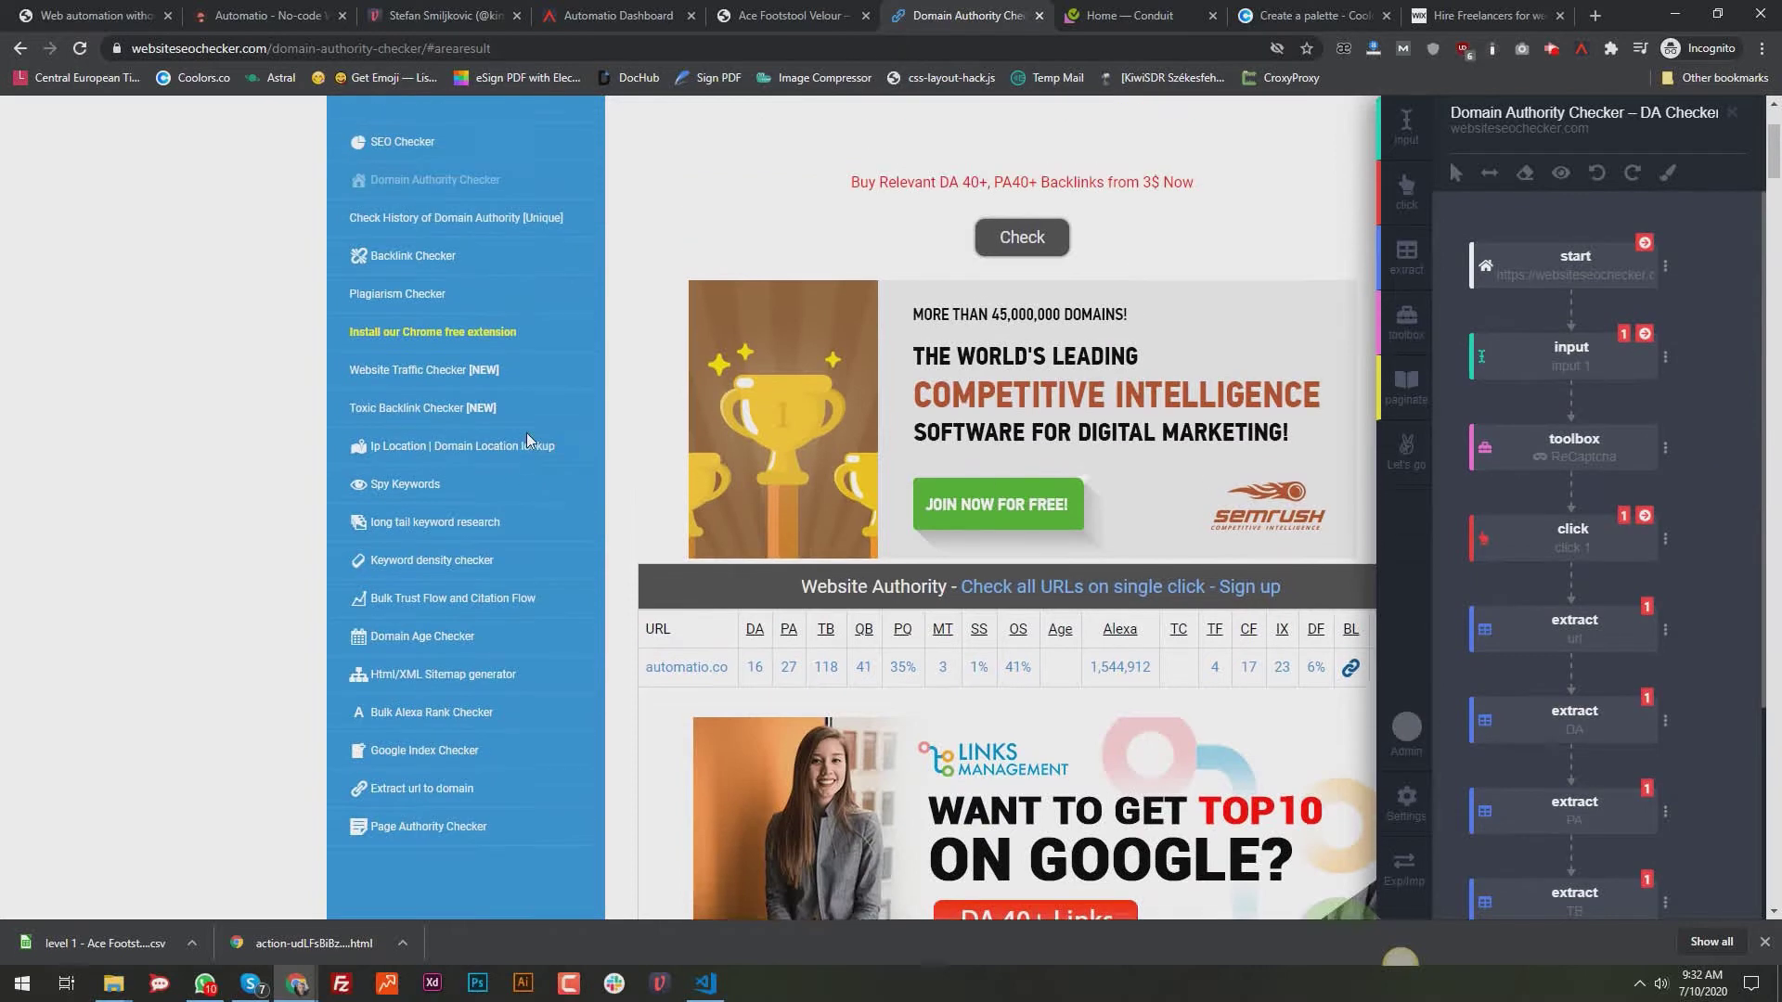
Add a Toolbox step set to Screenshot and adjust its quality value
click(1415, 436)
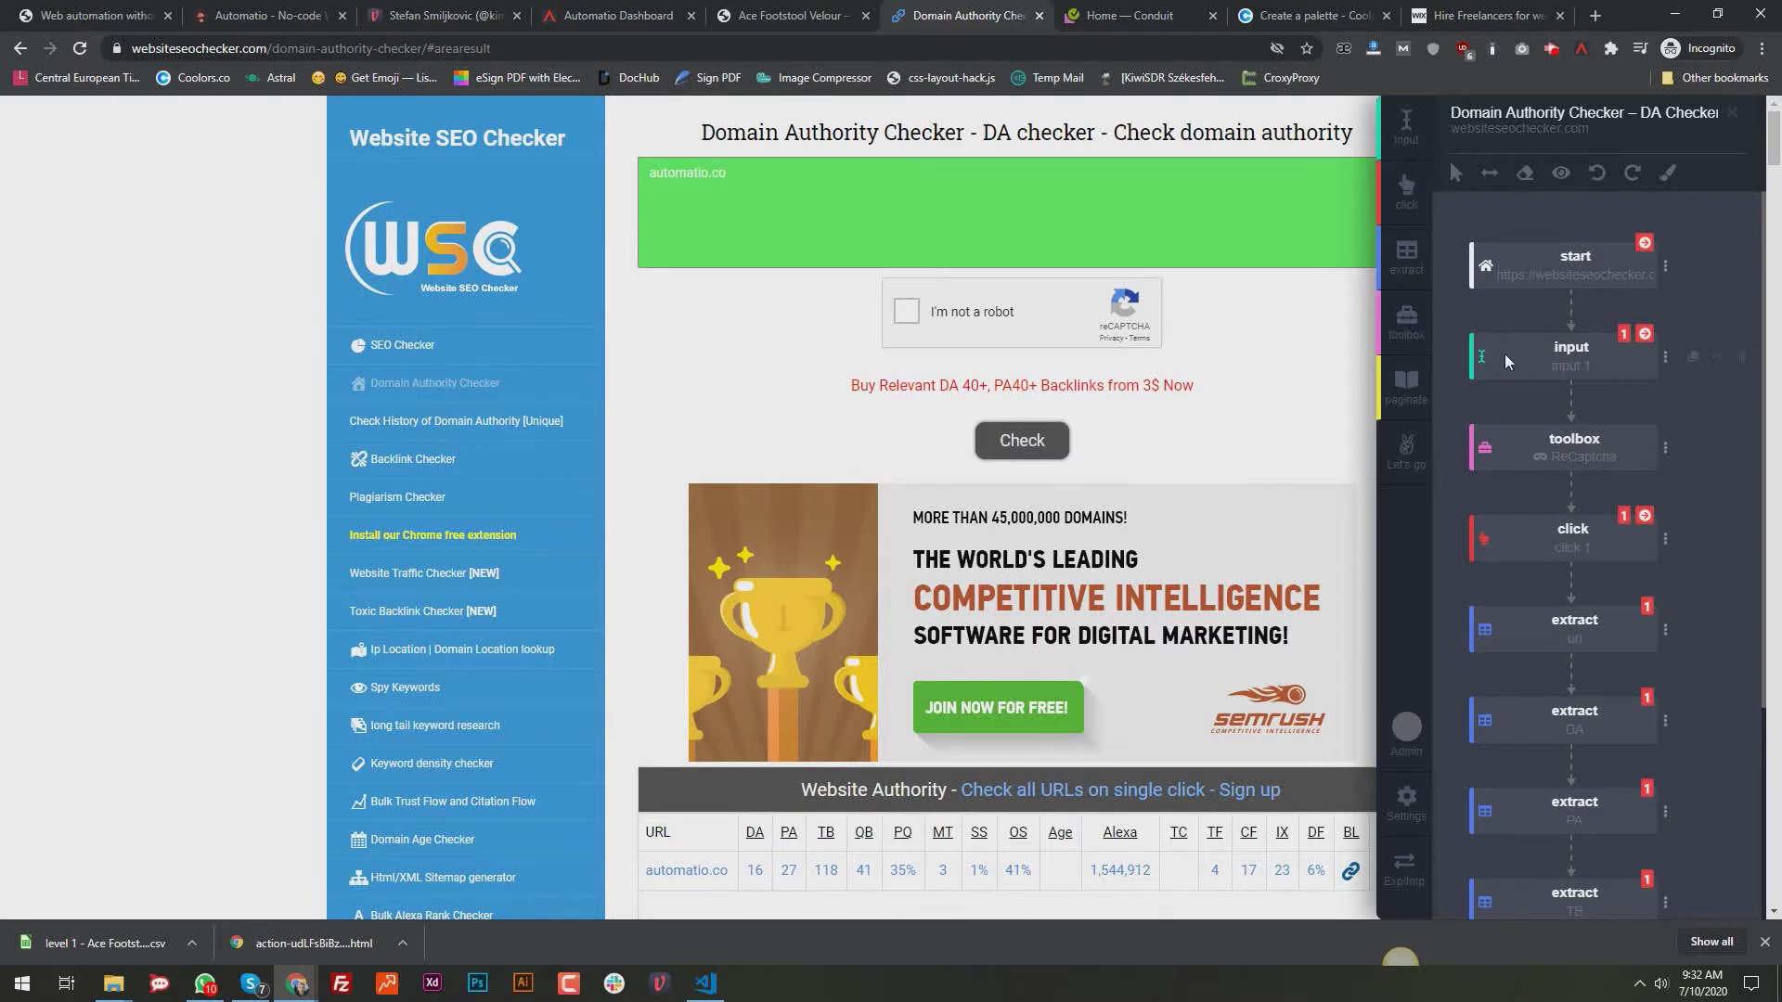
click(1404, 321)
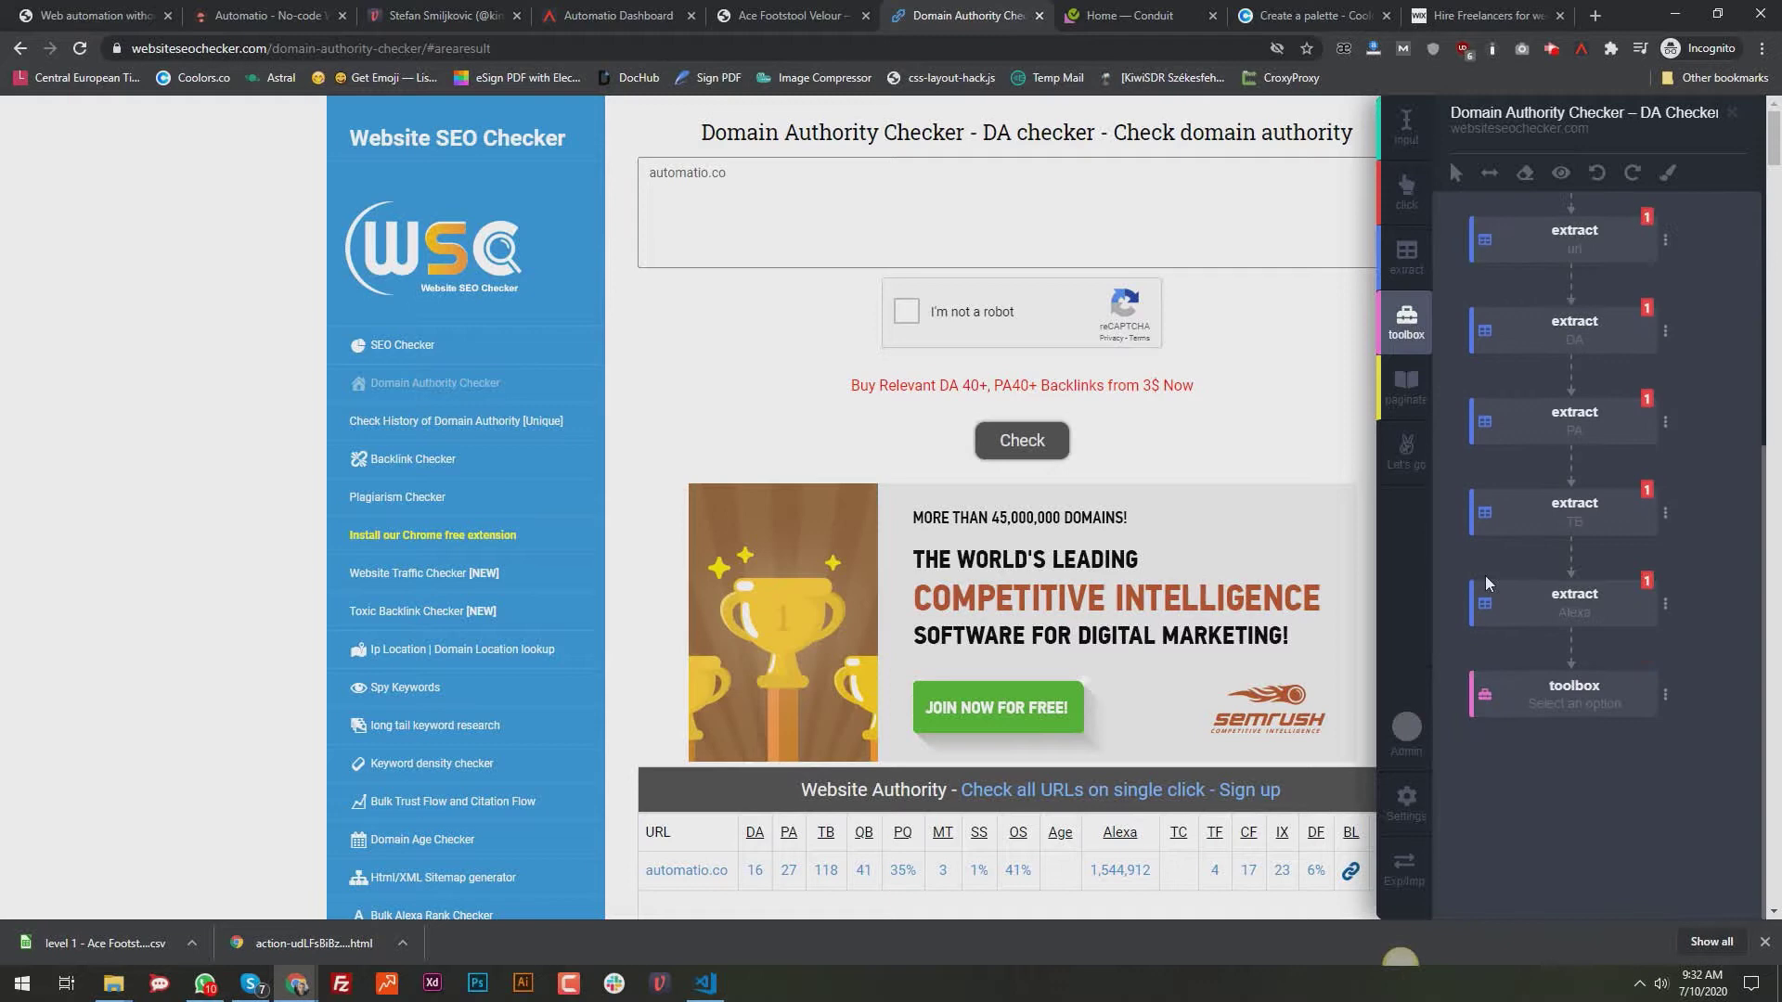
click(1665, 709)
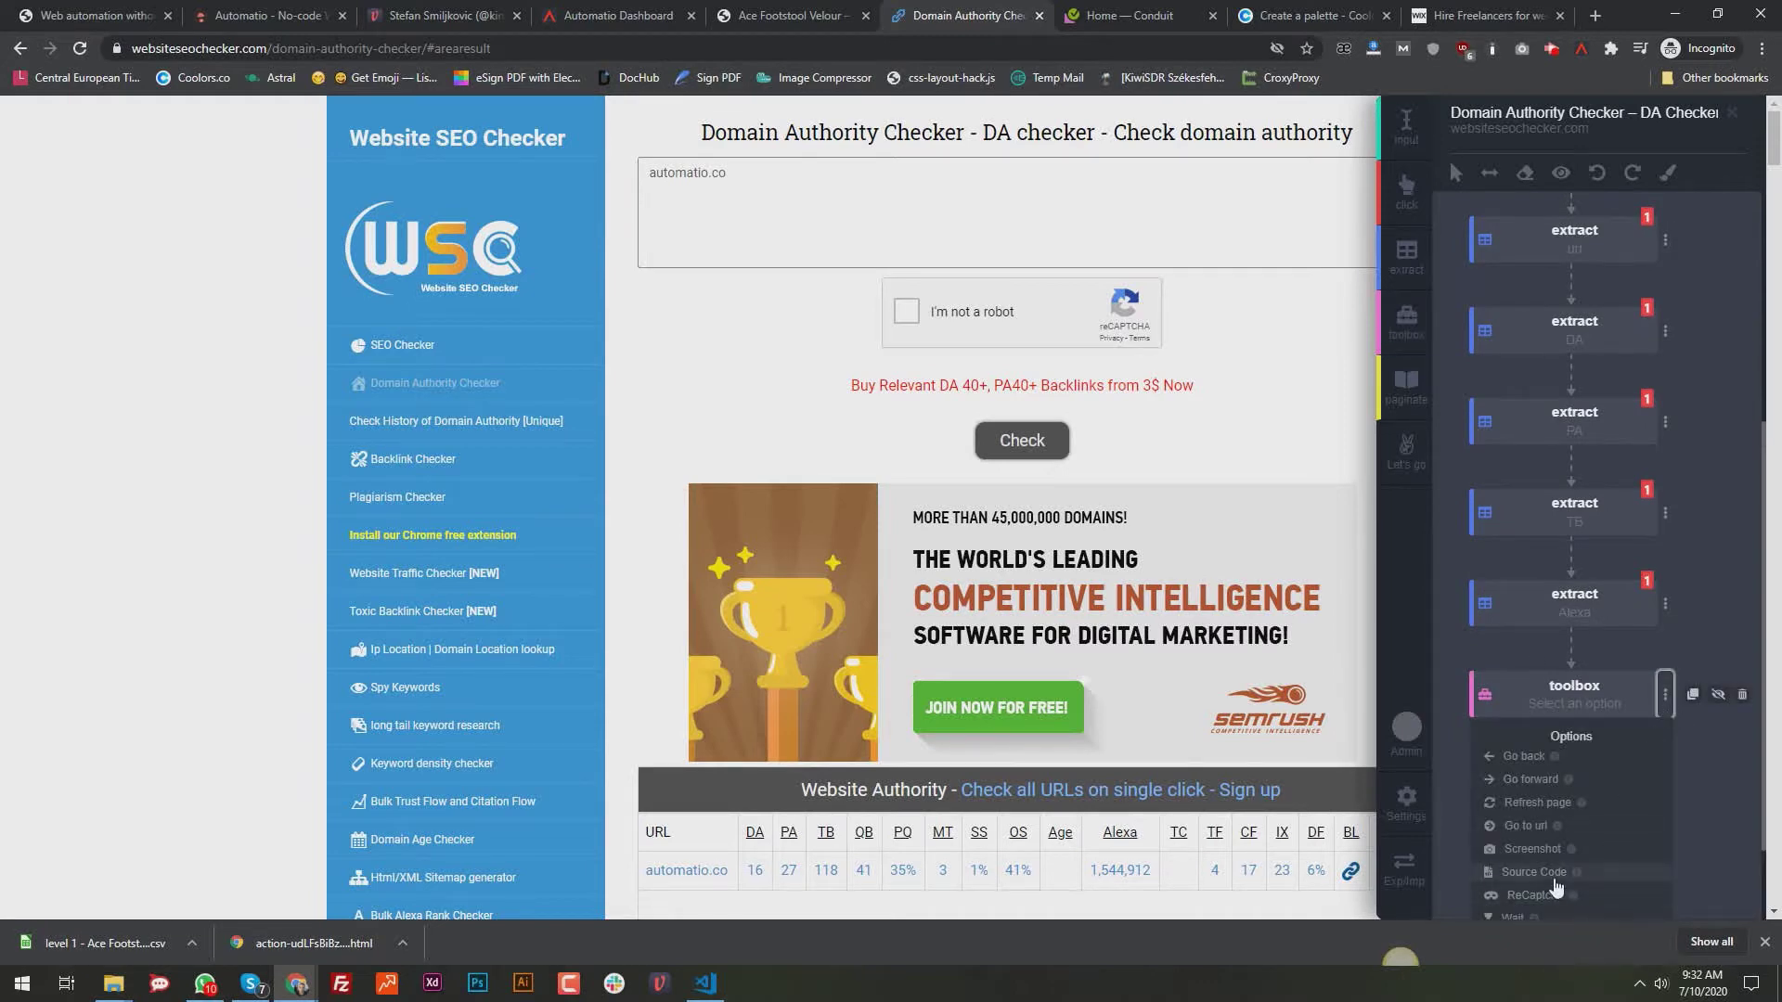
click(1517, 849)
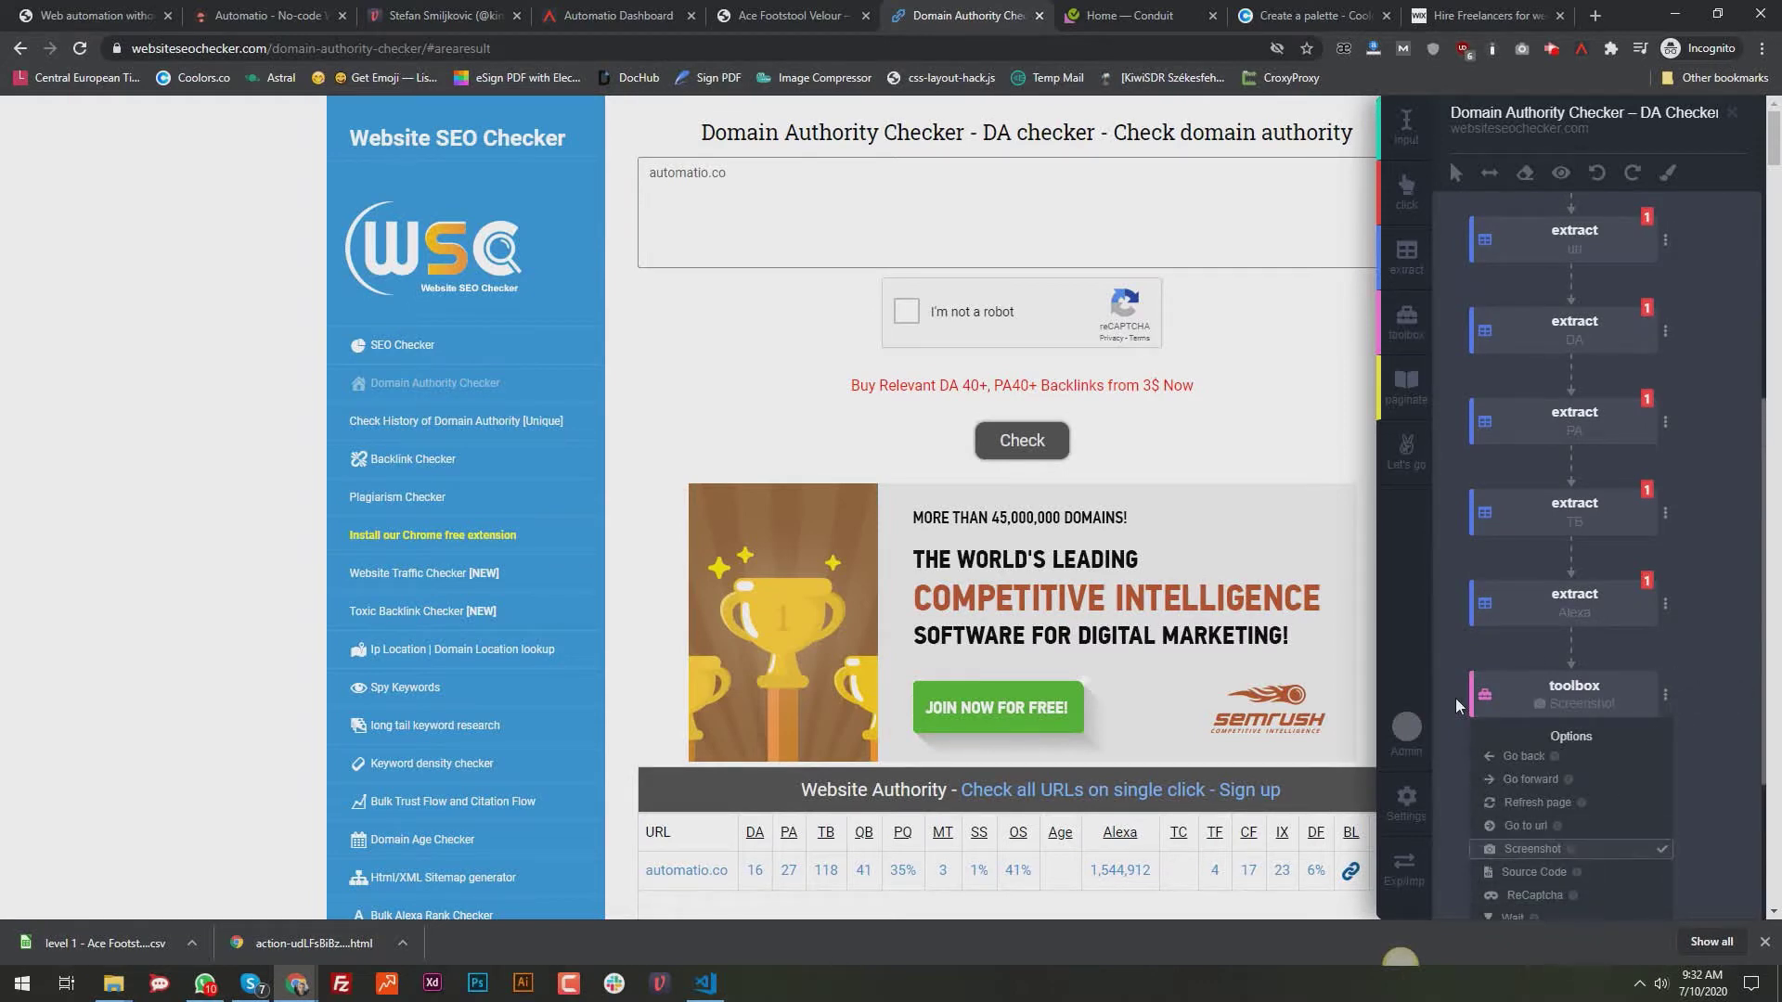
click(1664, 692)
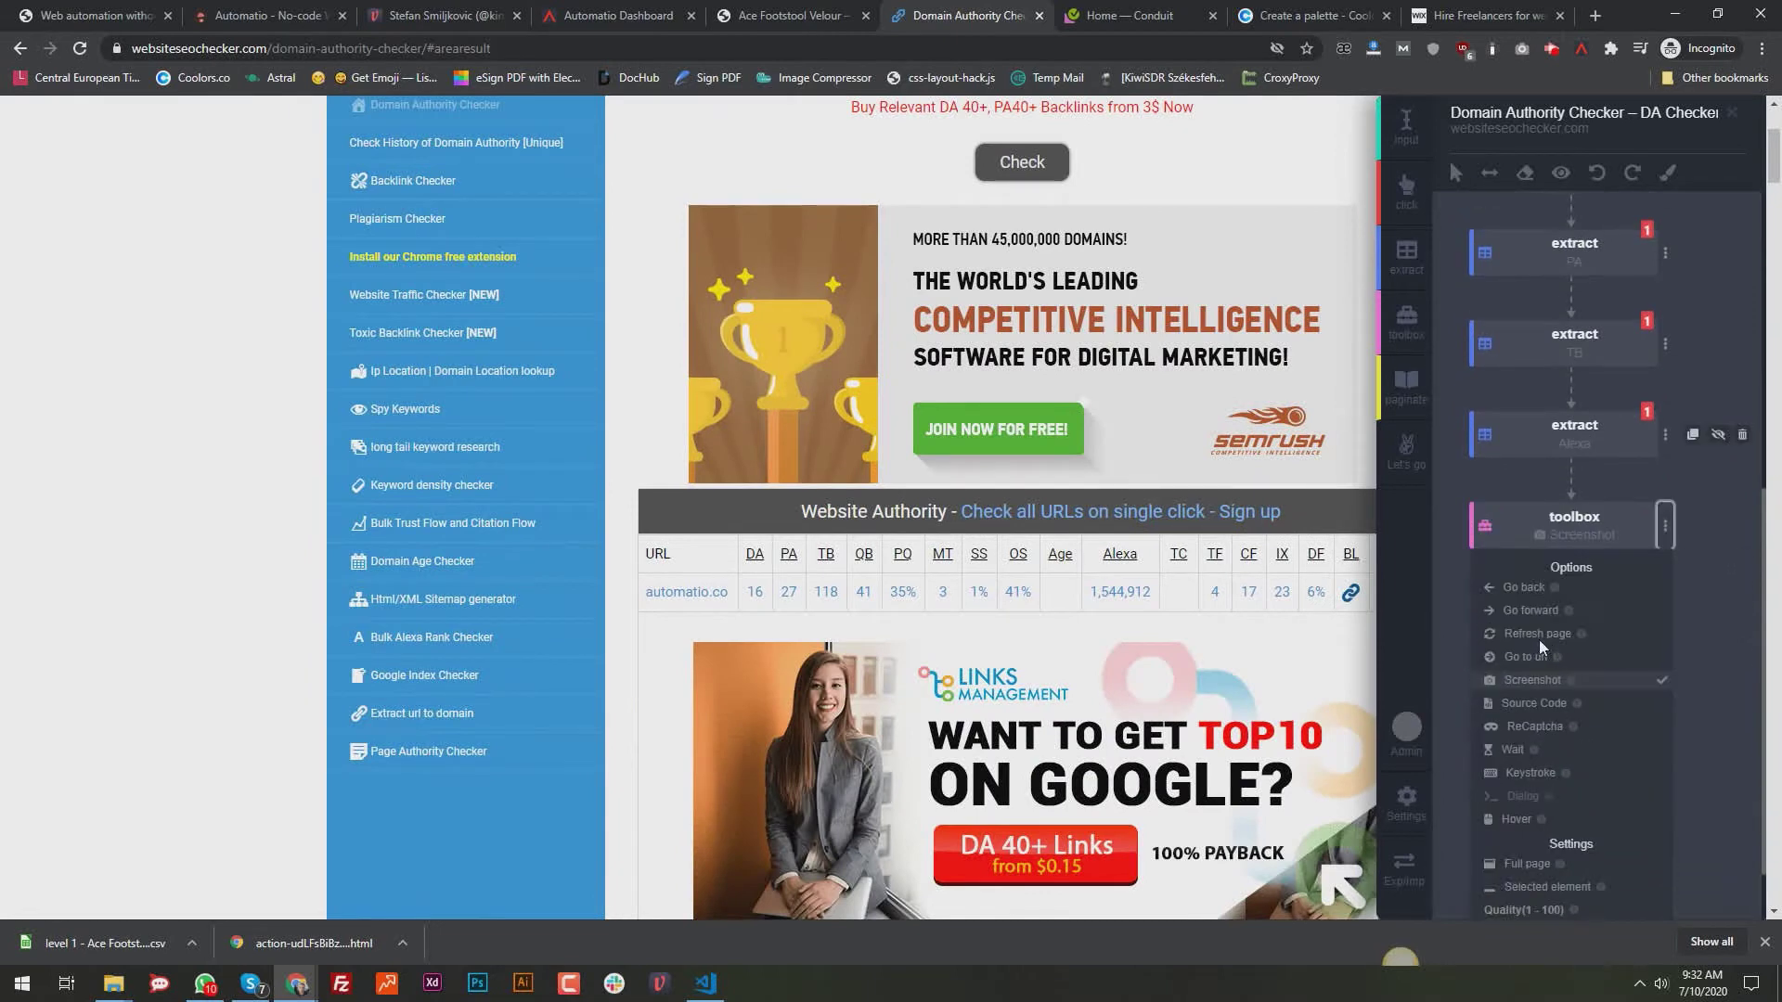
click(1559, 855)
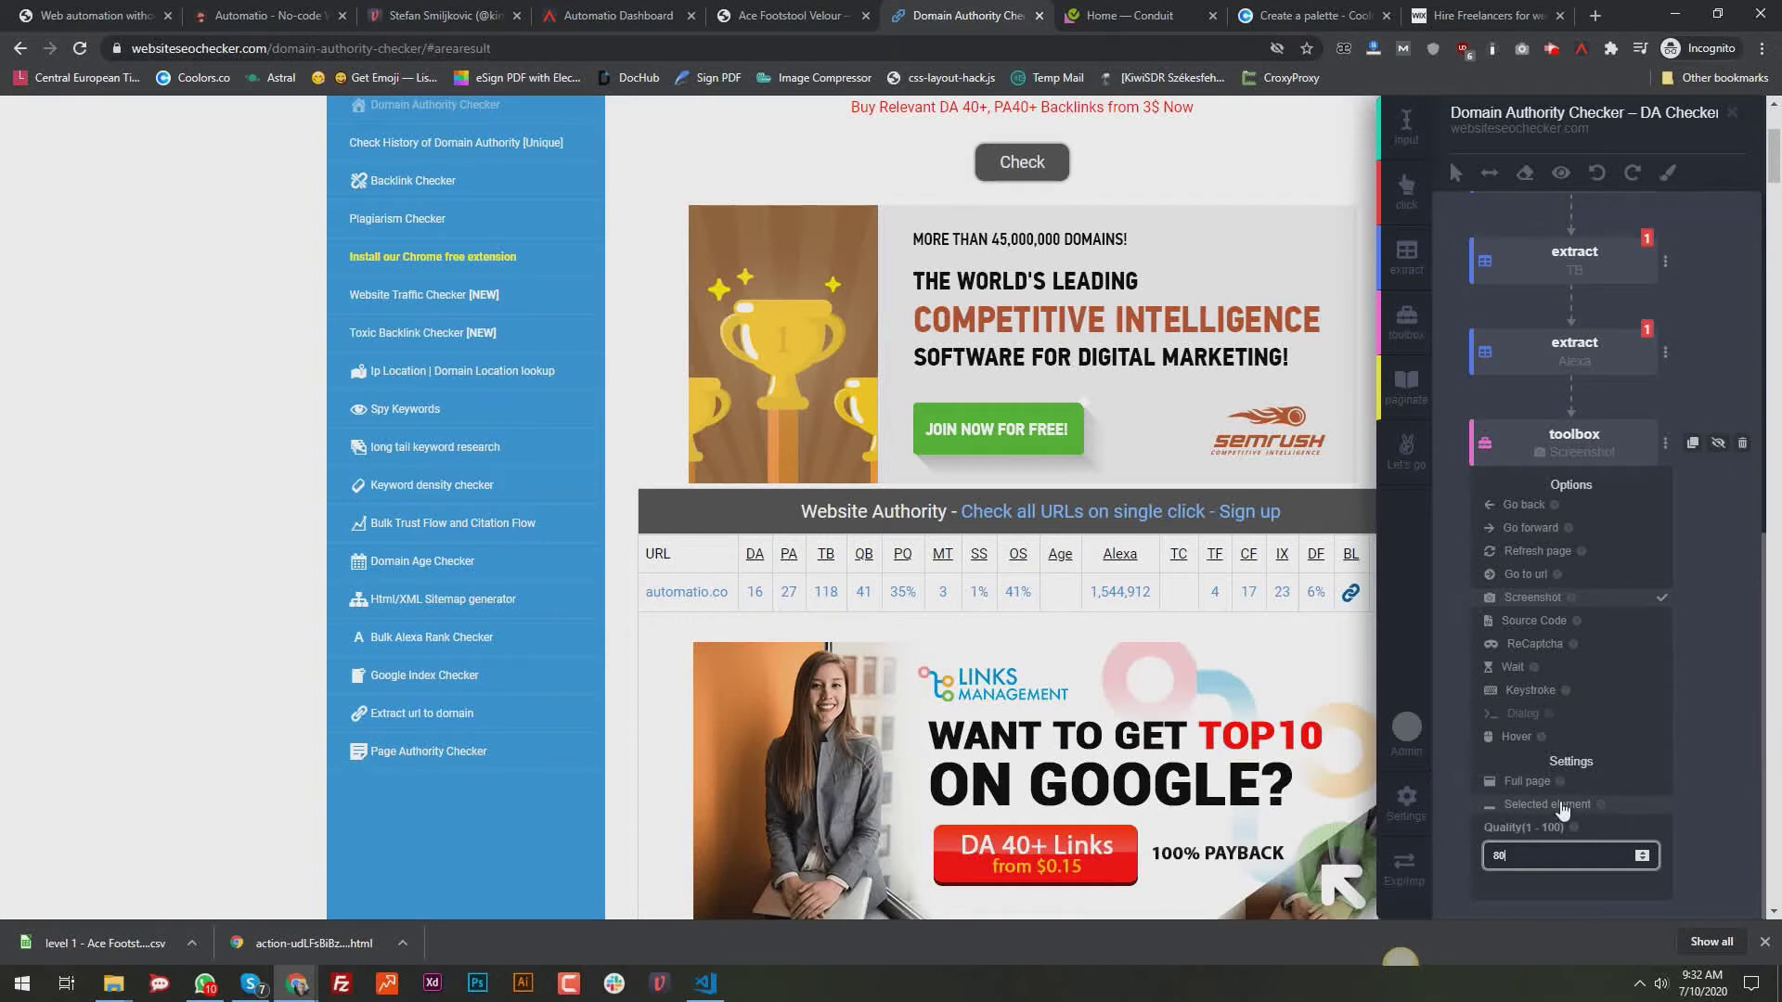
Move the screenshot step up to sit directly after the start step
click(1458, 490)
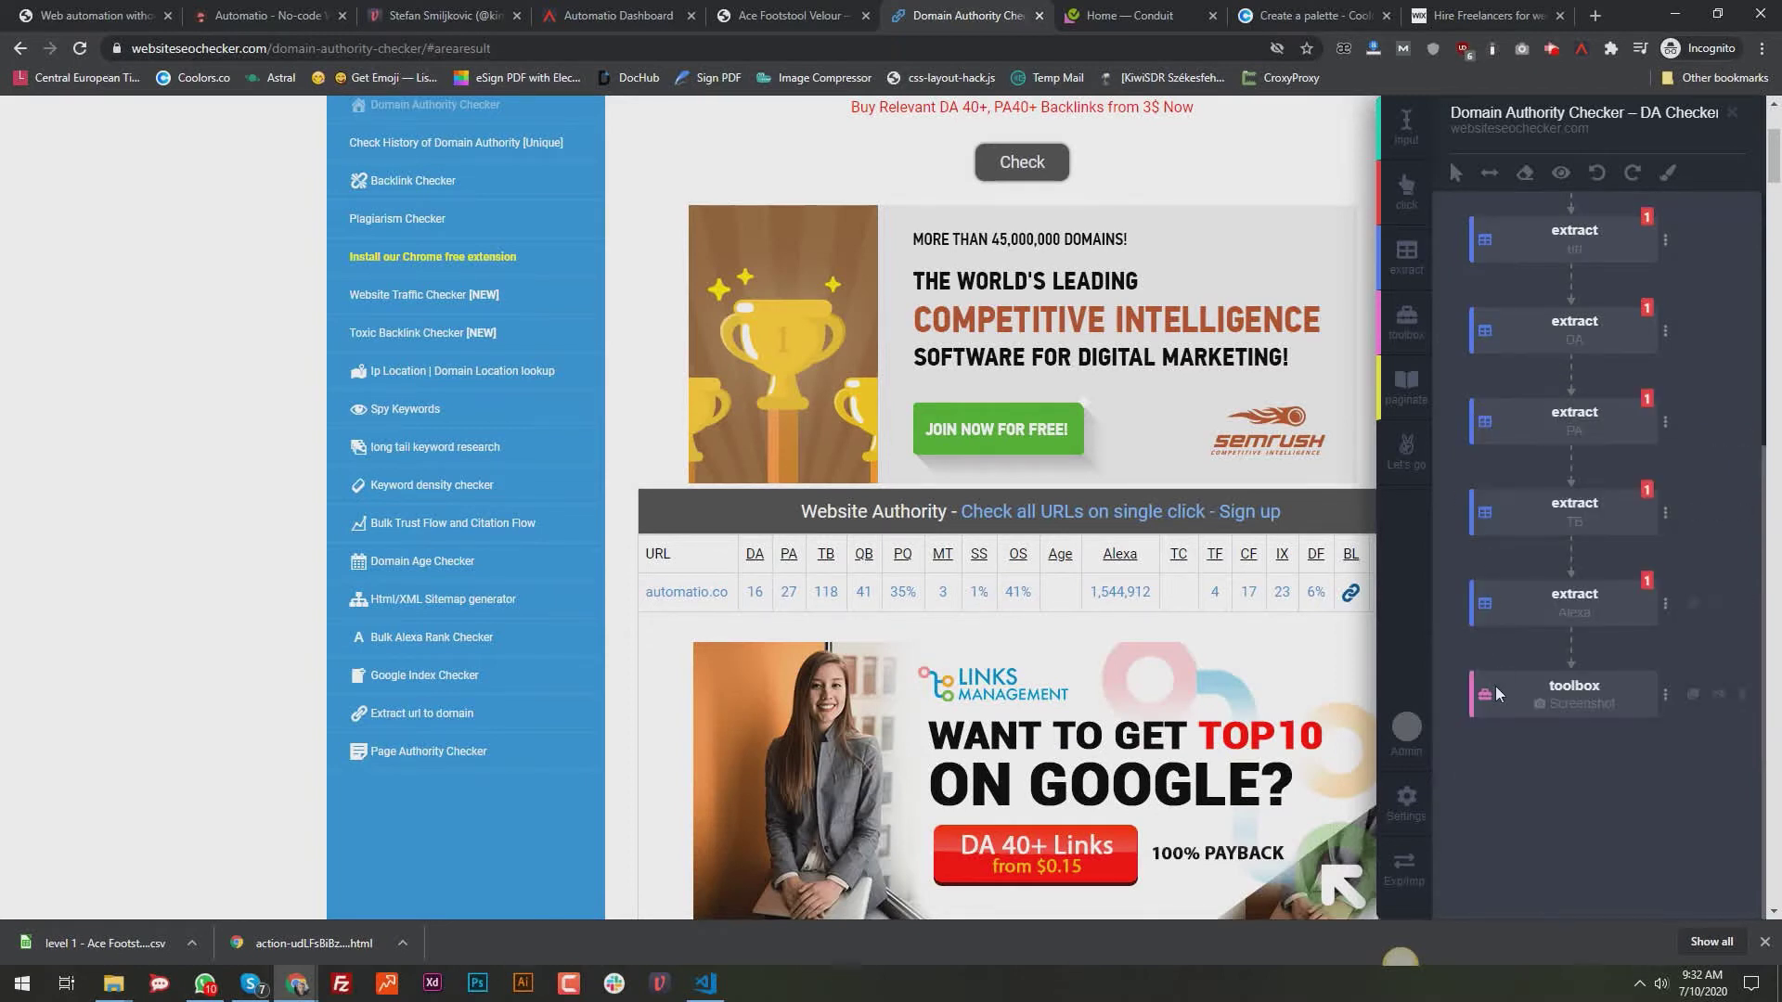
mouse_move(1489, 592)
mouse_down()
mouse_move(1513, 498)
mouse_move(1504, 364)
mouse_up()
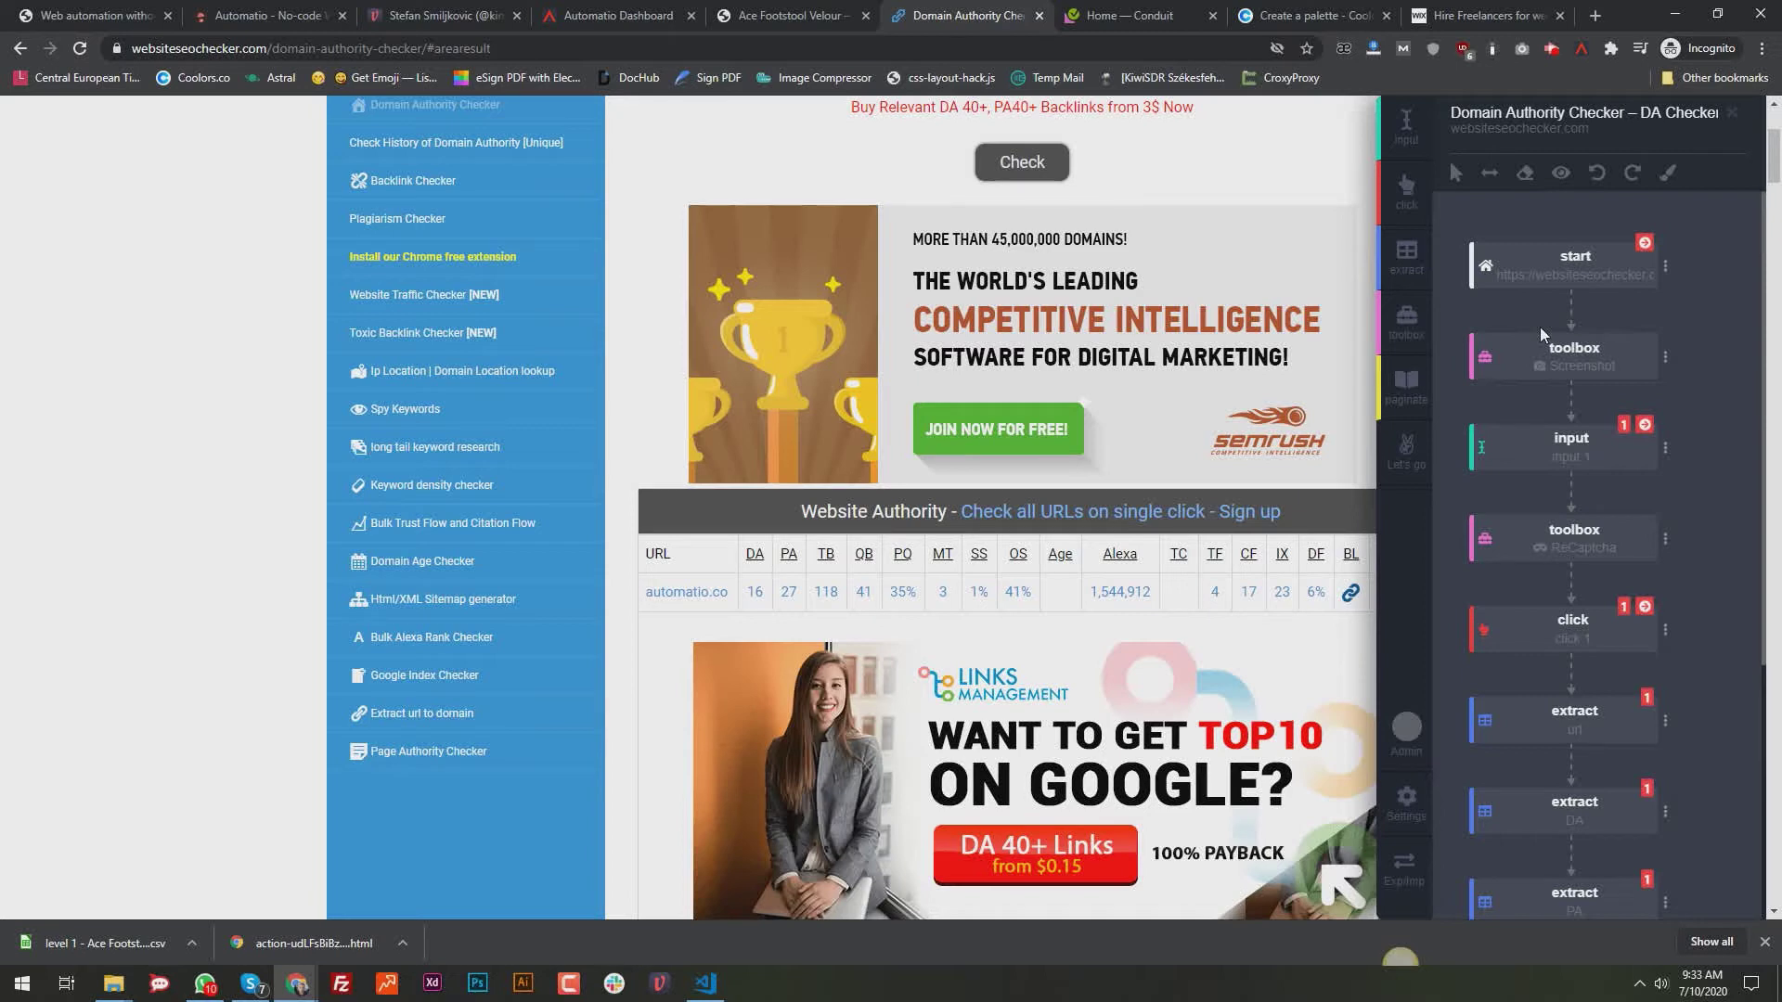
Create and run the bot, then open the Domain Authority Checker instance
click(1409, 452)
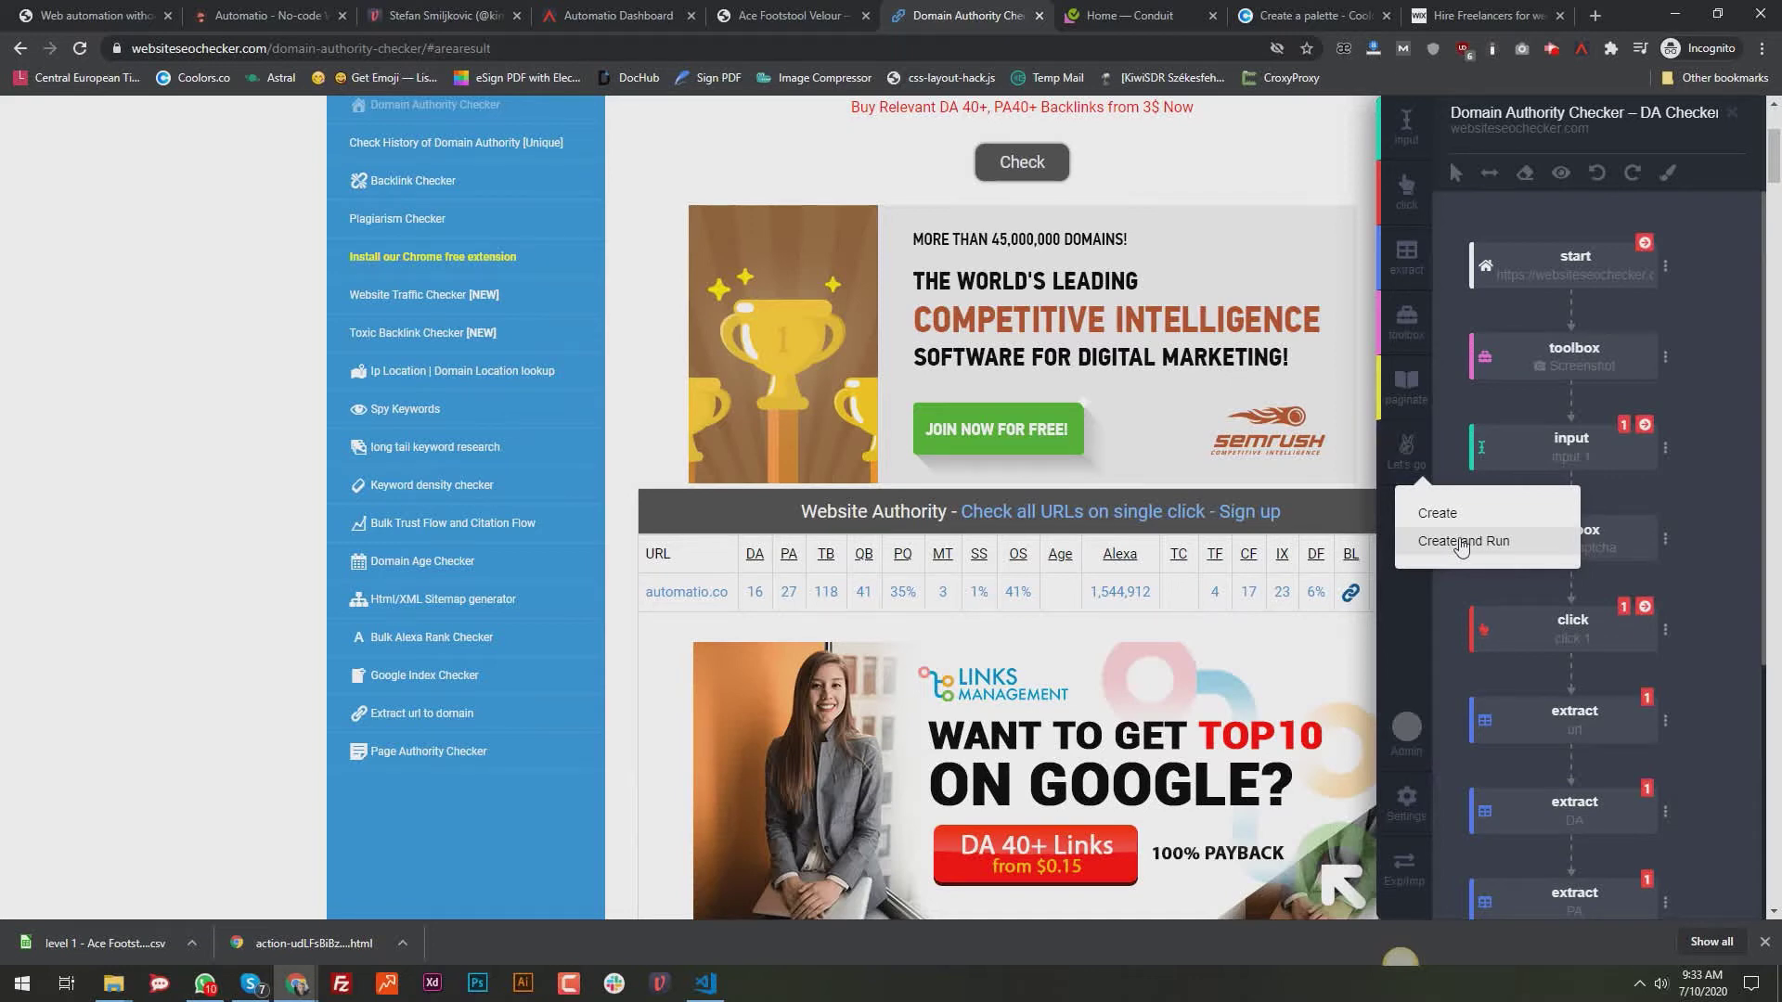
click(1460, 542)
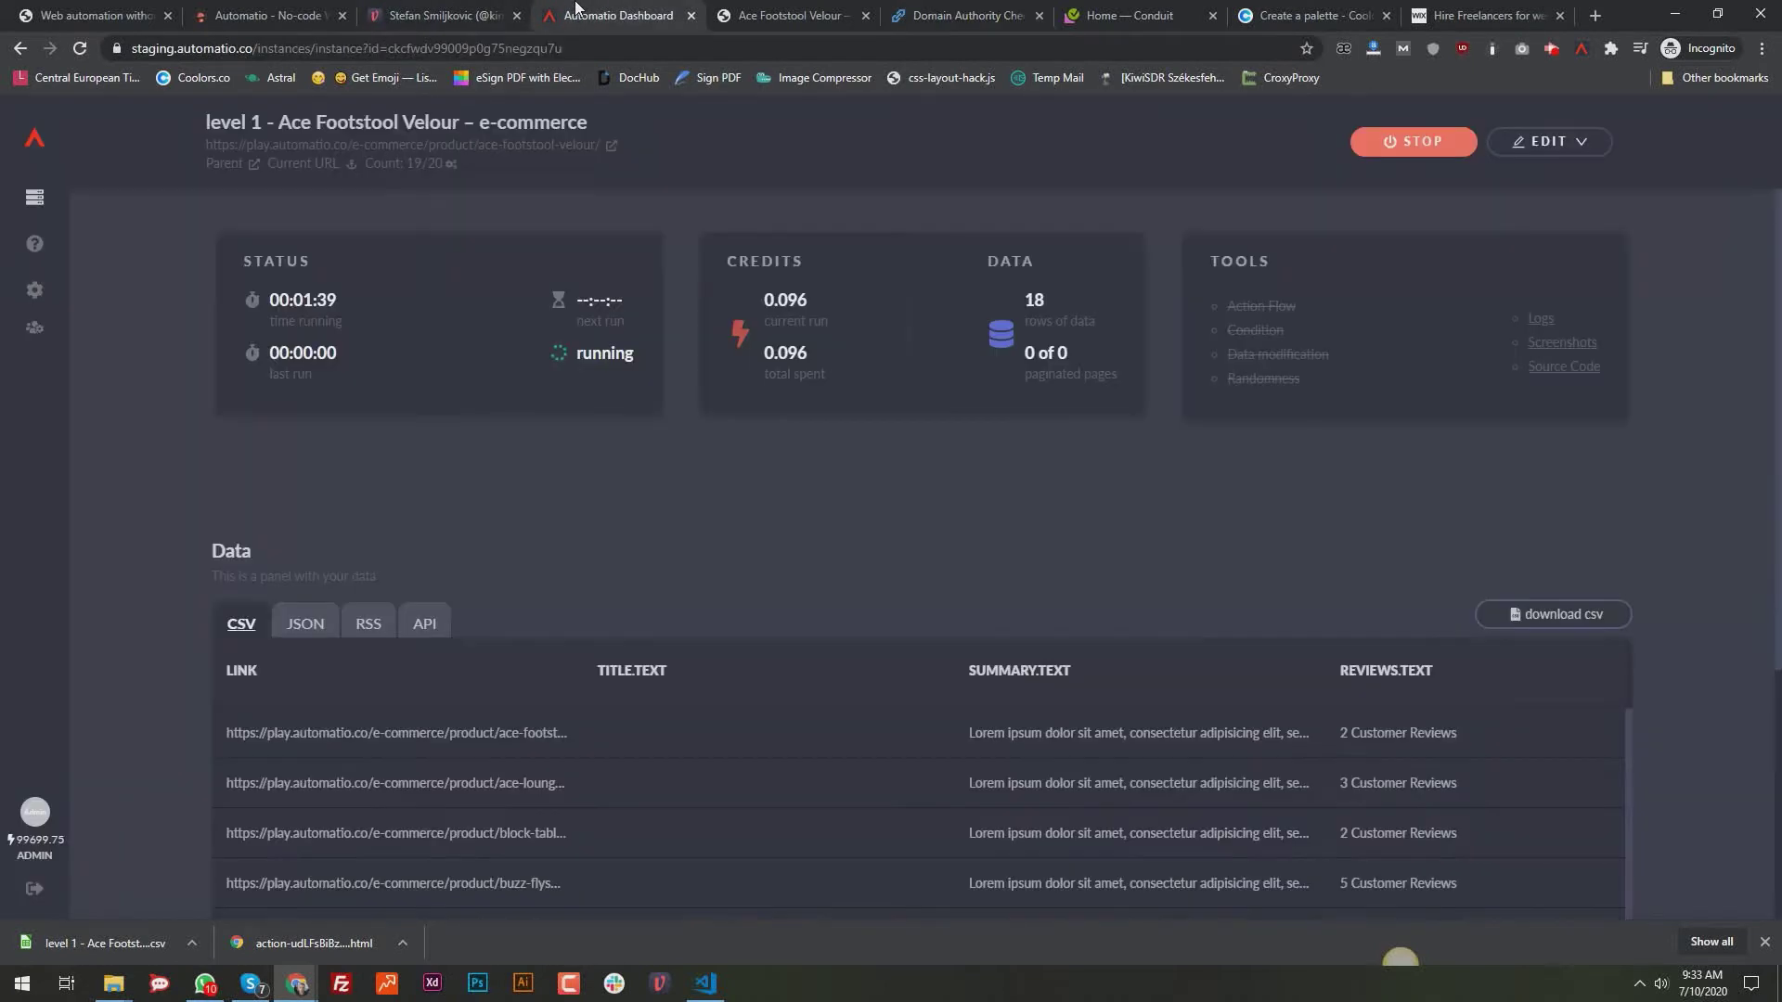
click(32, 199)
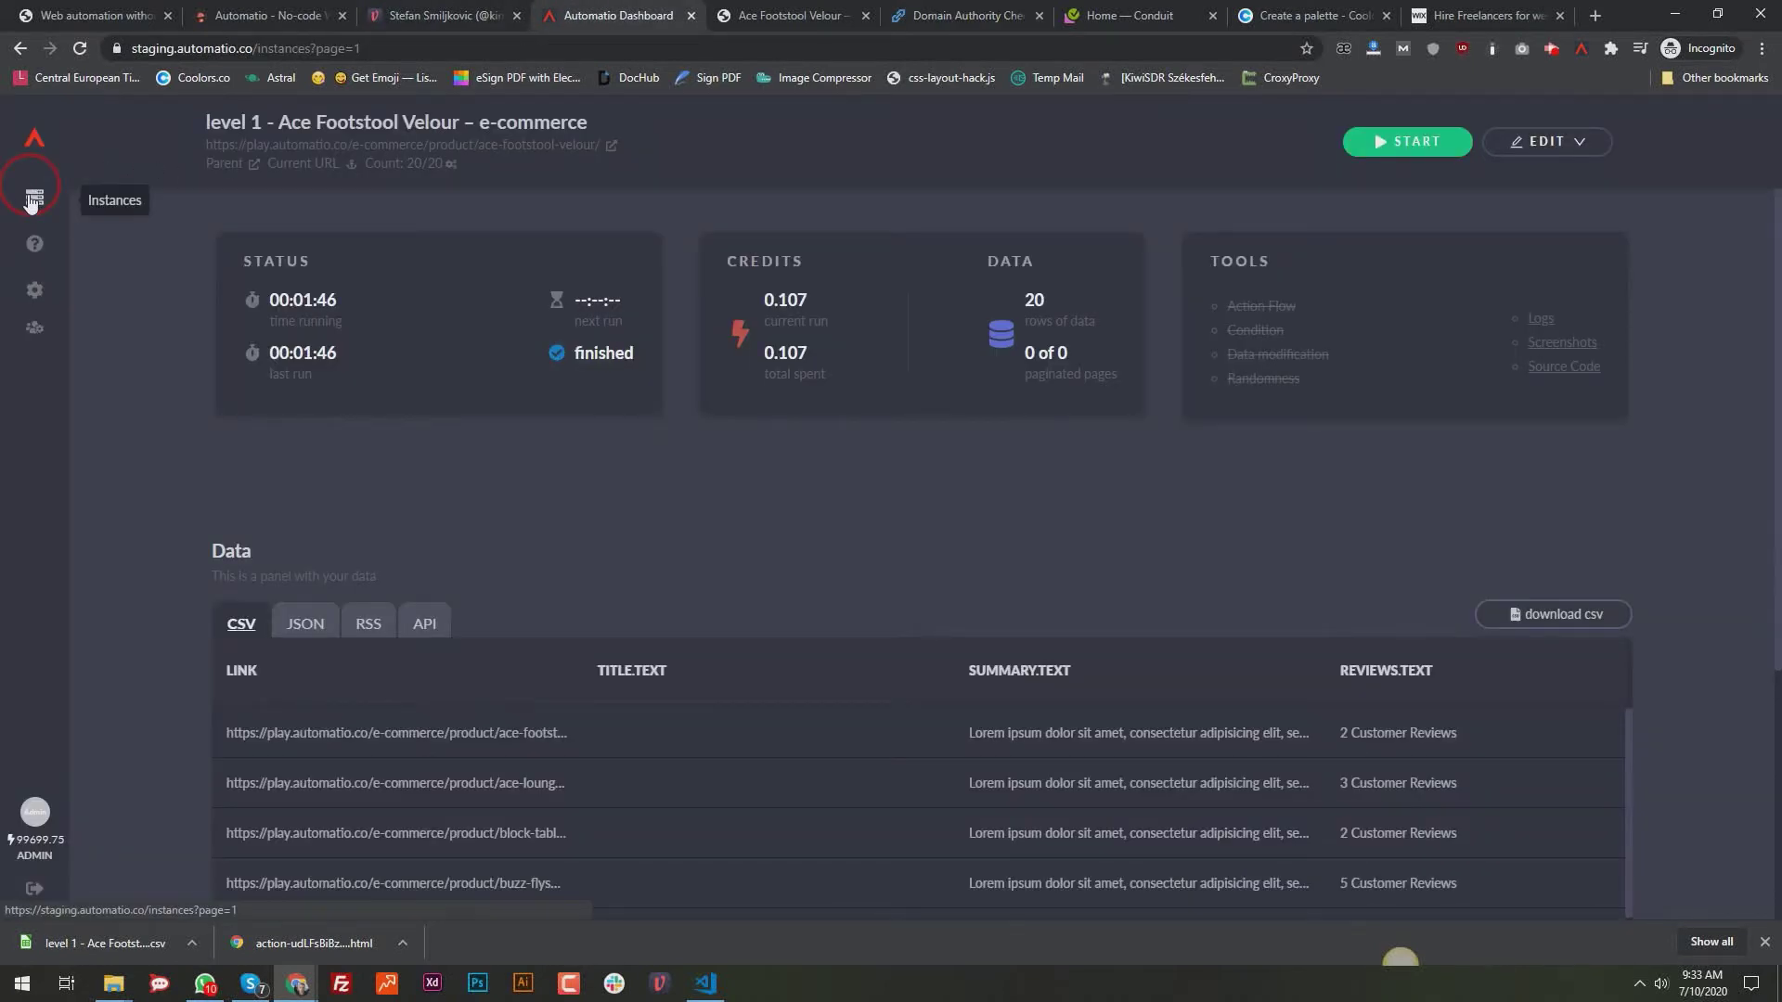
click(359, 445)
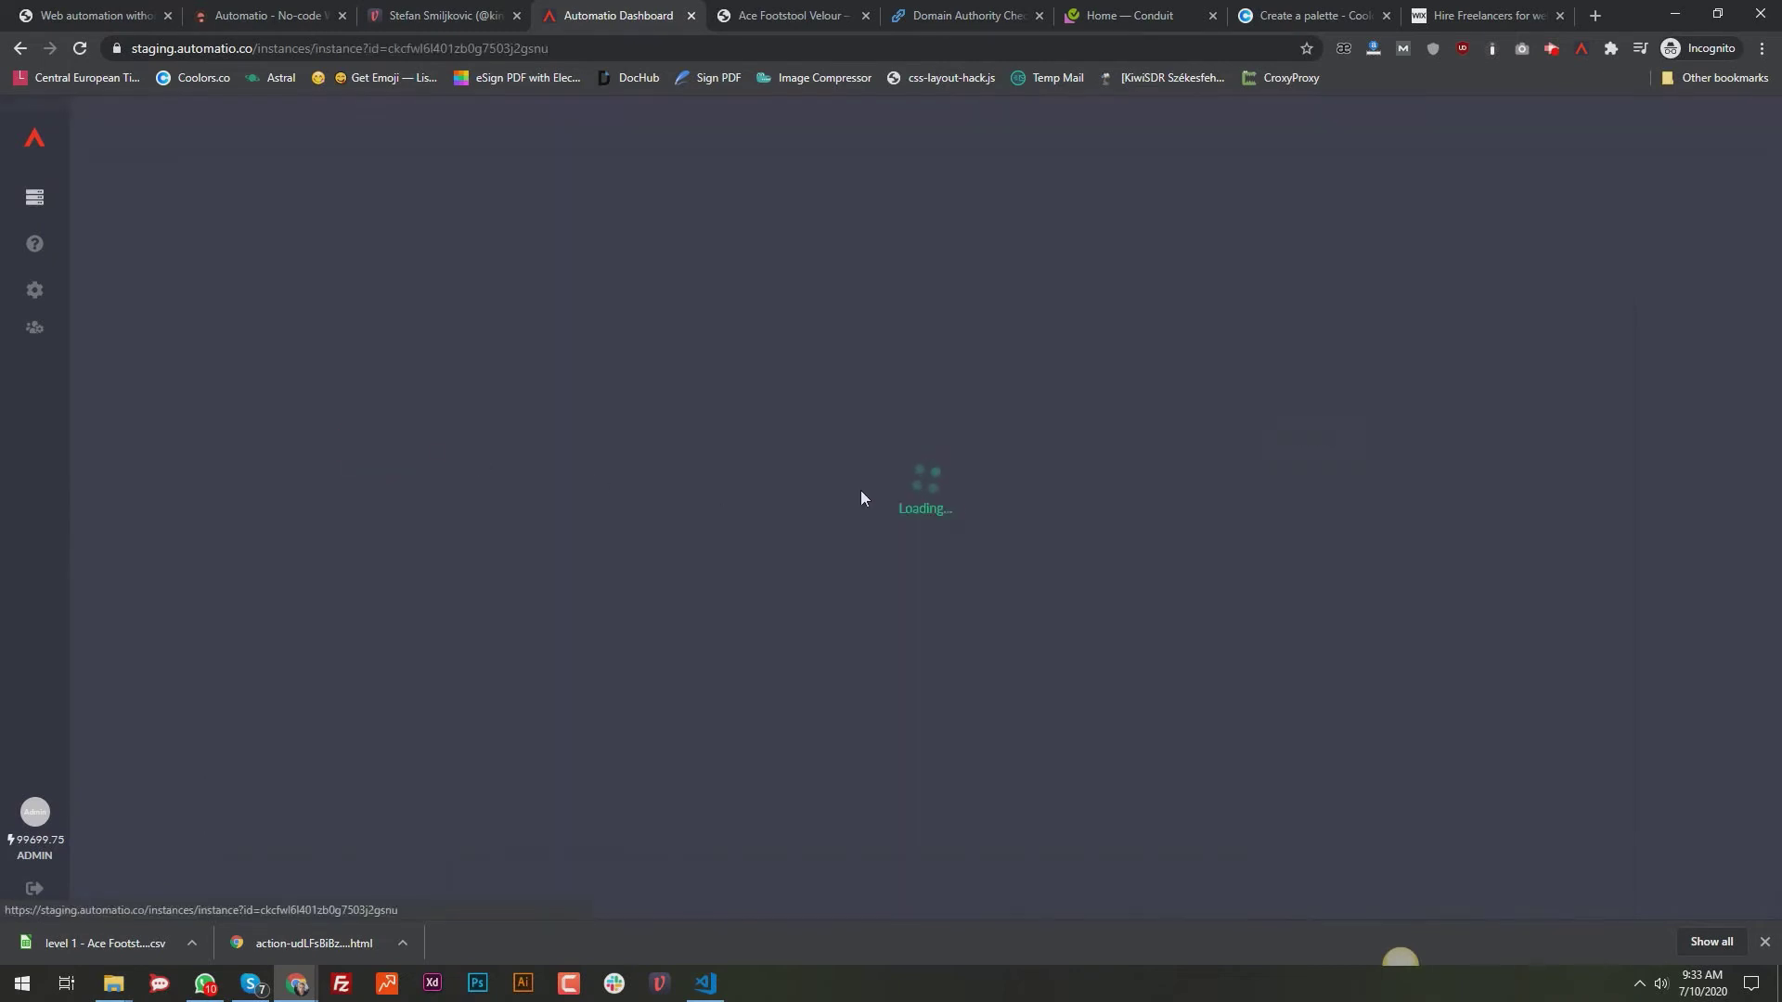
View the instance logs showing the input and screenshot capture messages
click(1542, 320)
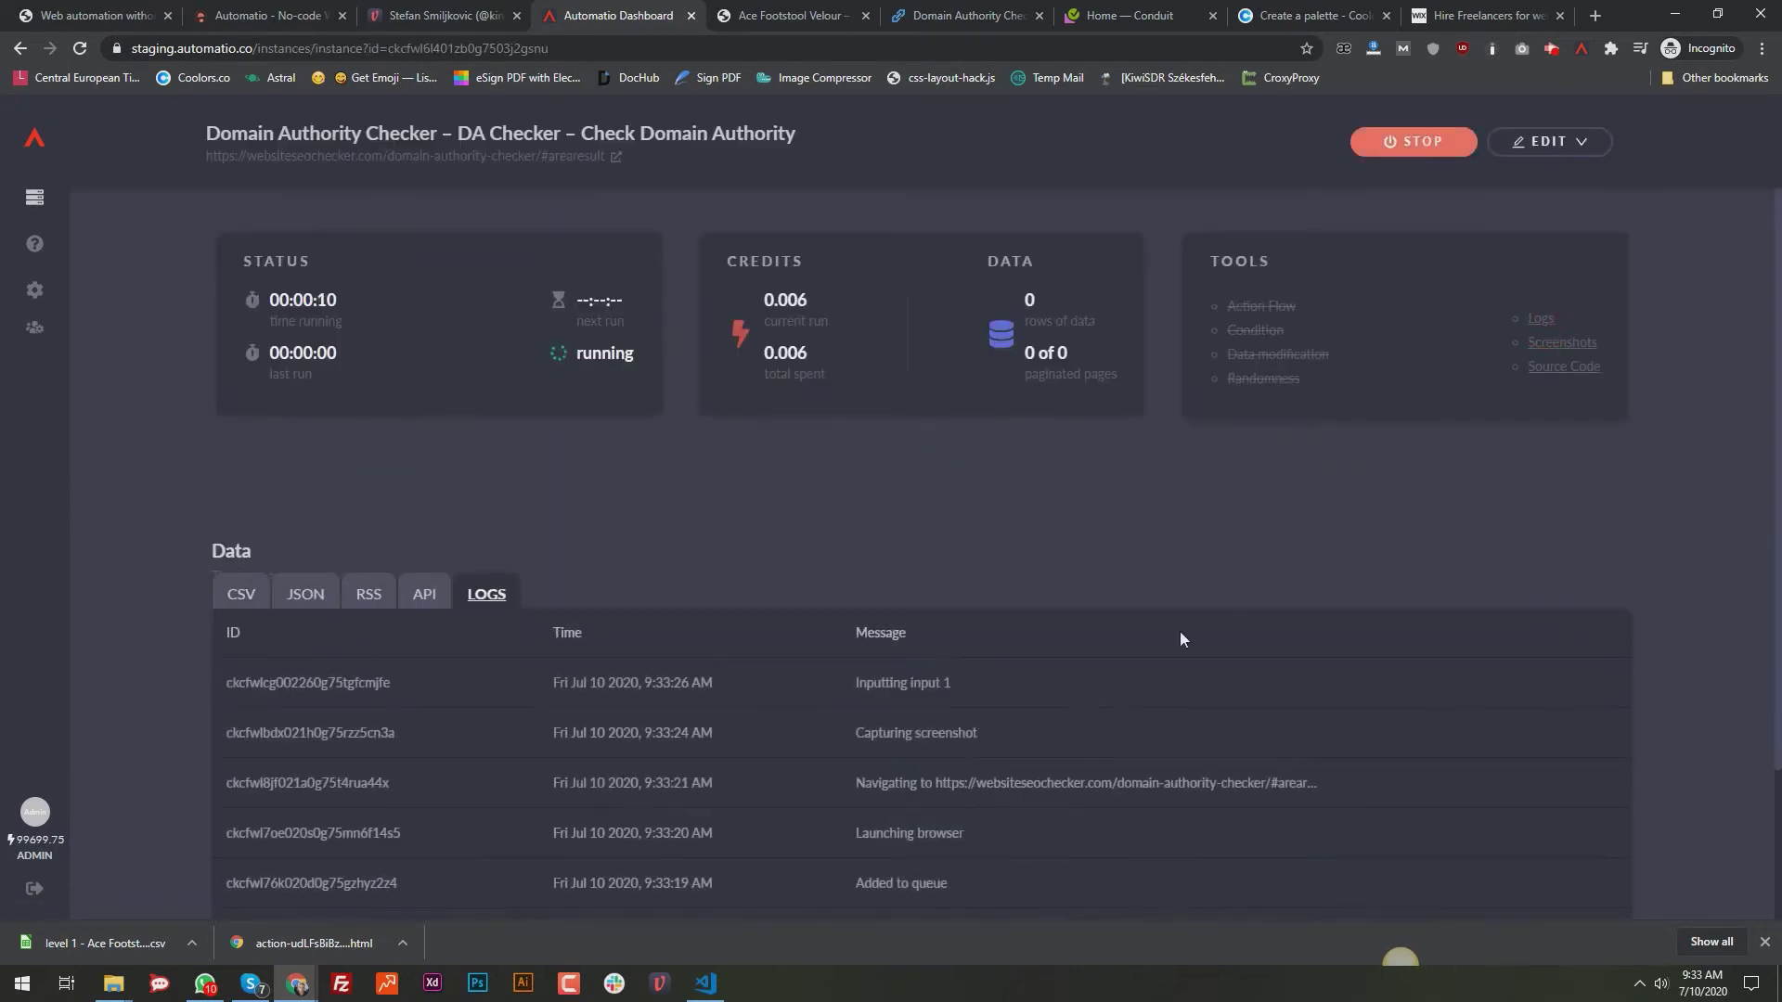
scroll(849, 780, down, 2)
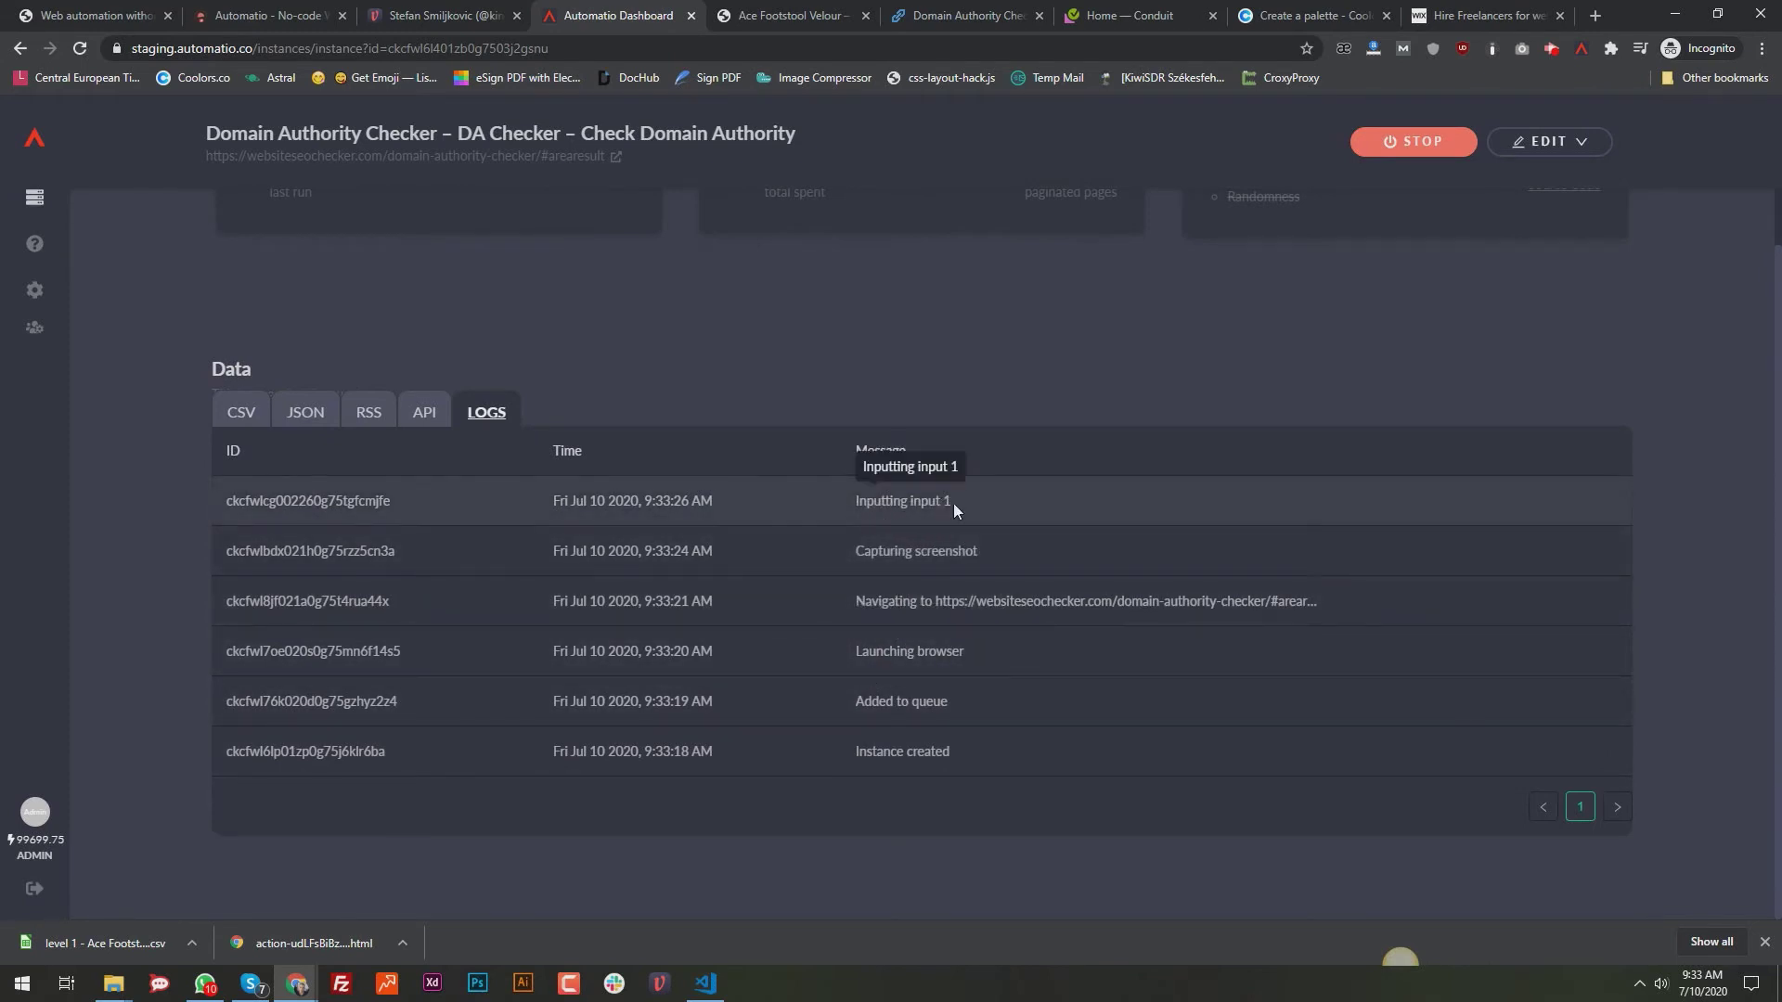
scroll(964, 505, up, 2)
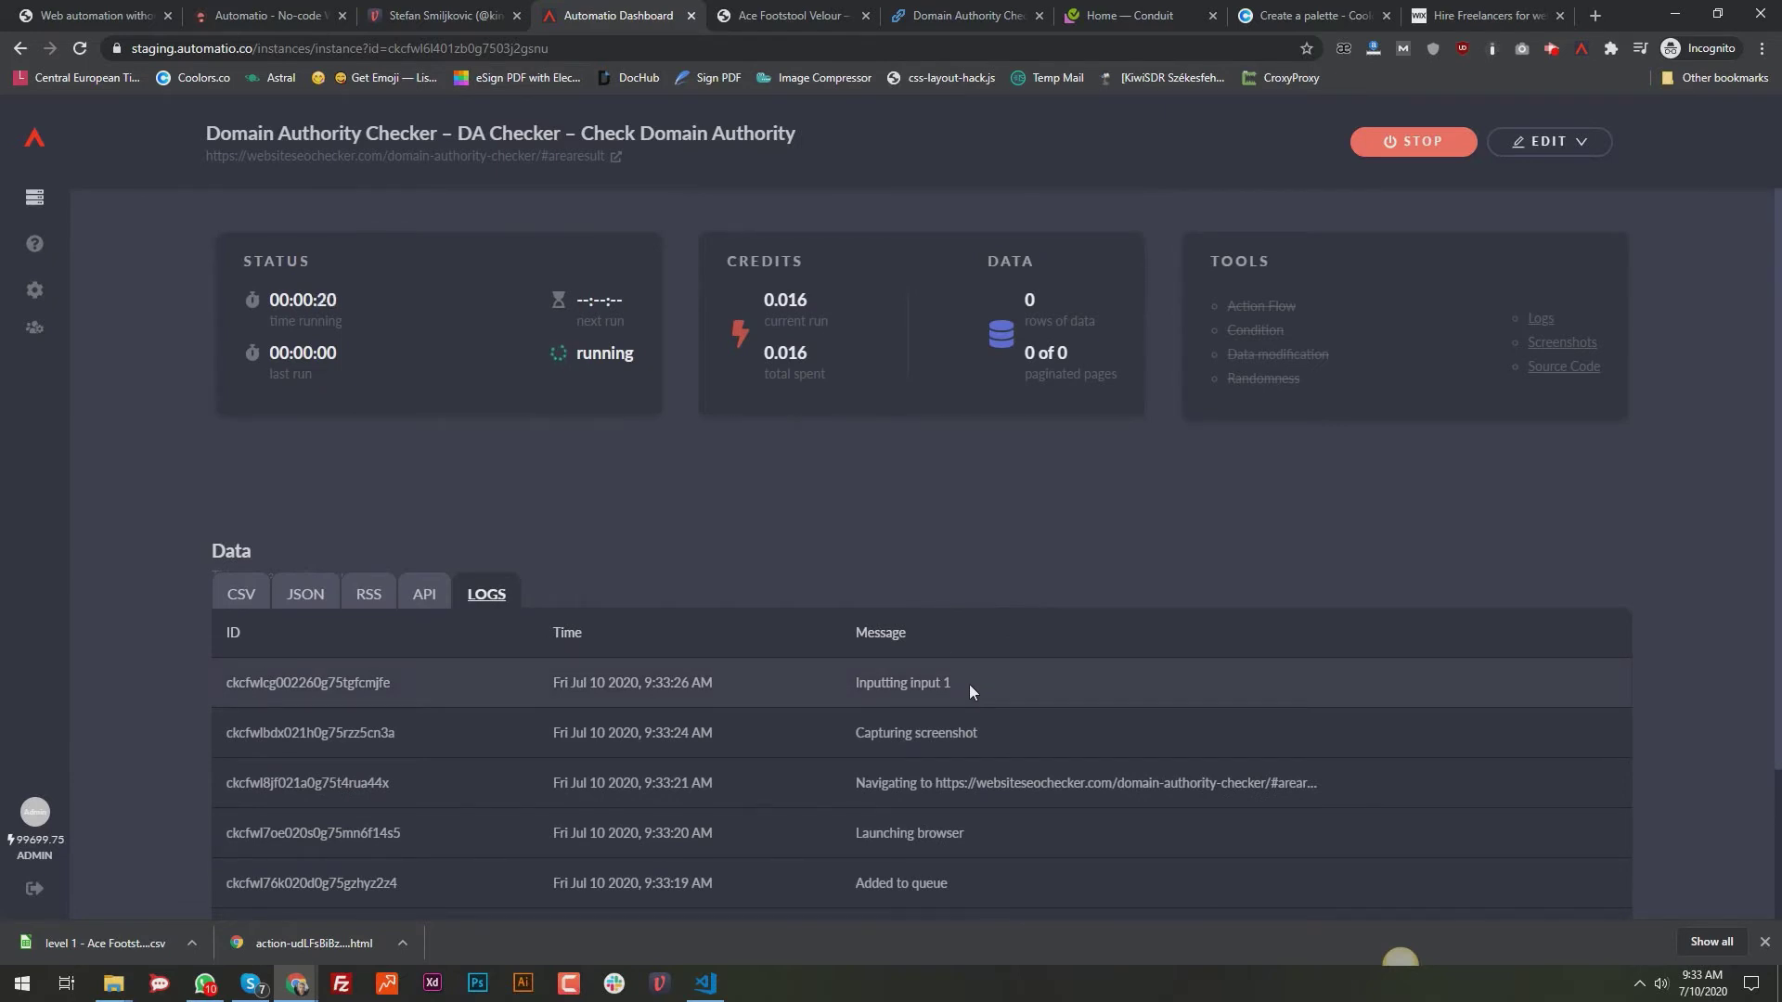
drag(953, 689, 859, 692)
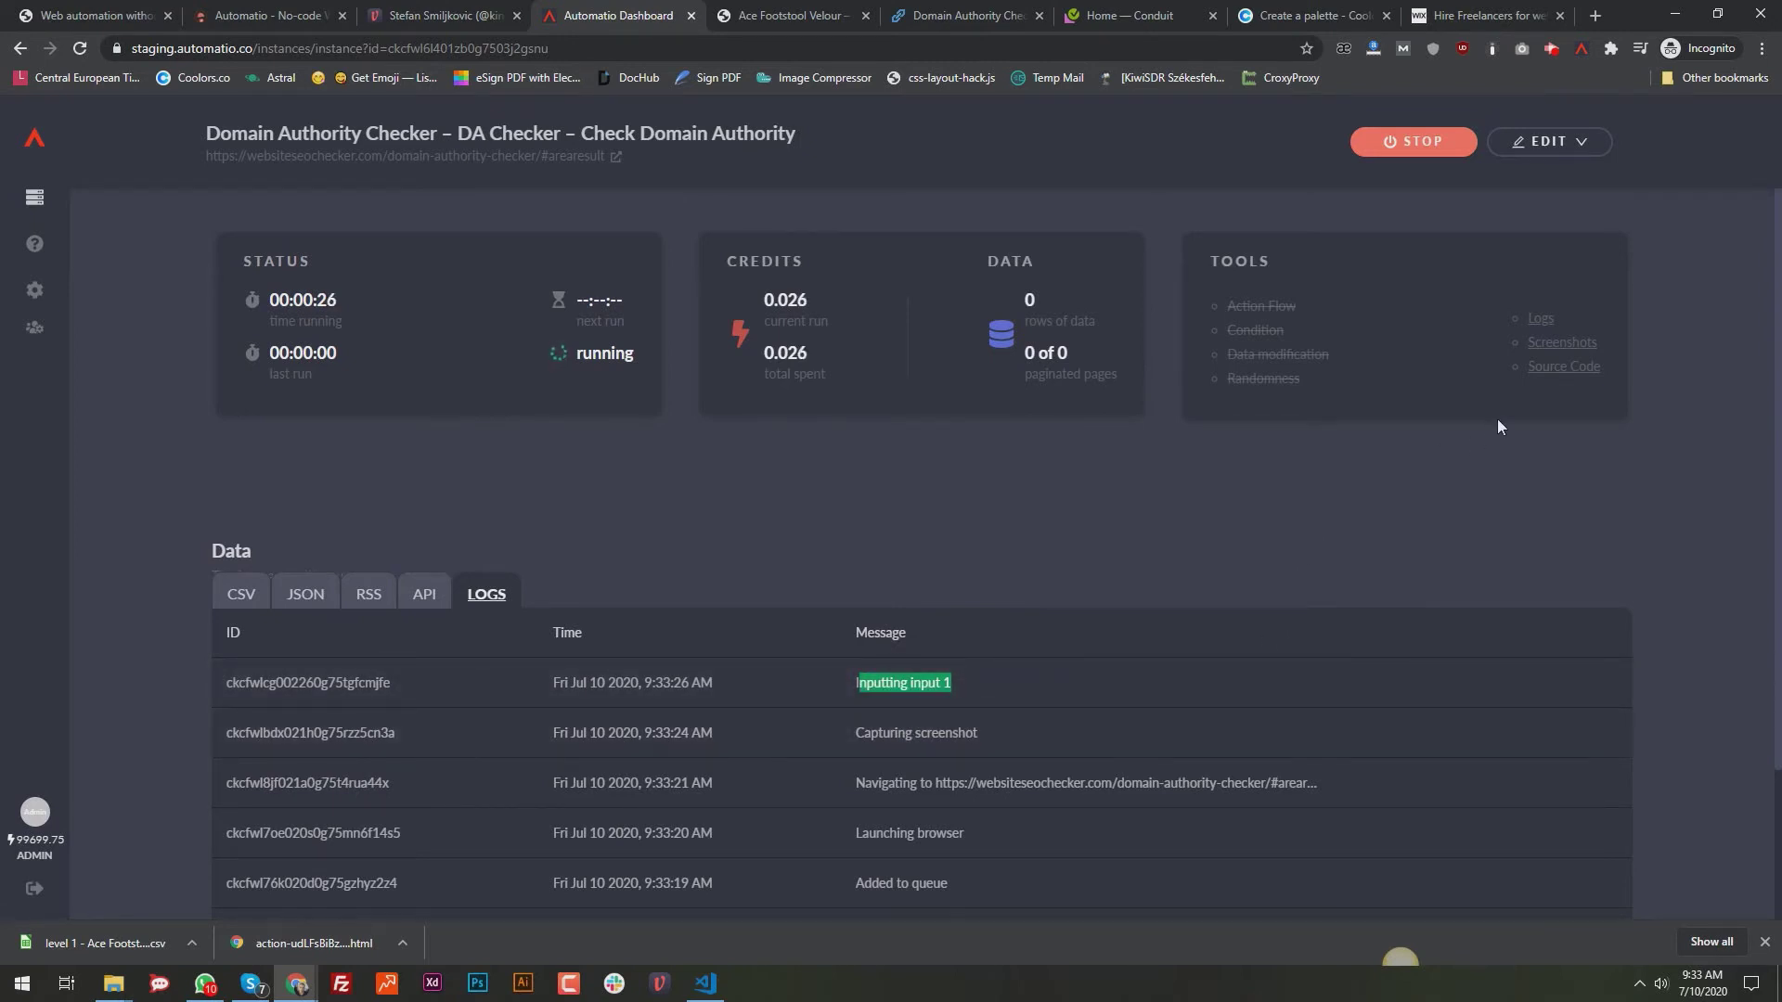
drag(954, 733, 863, 735)
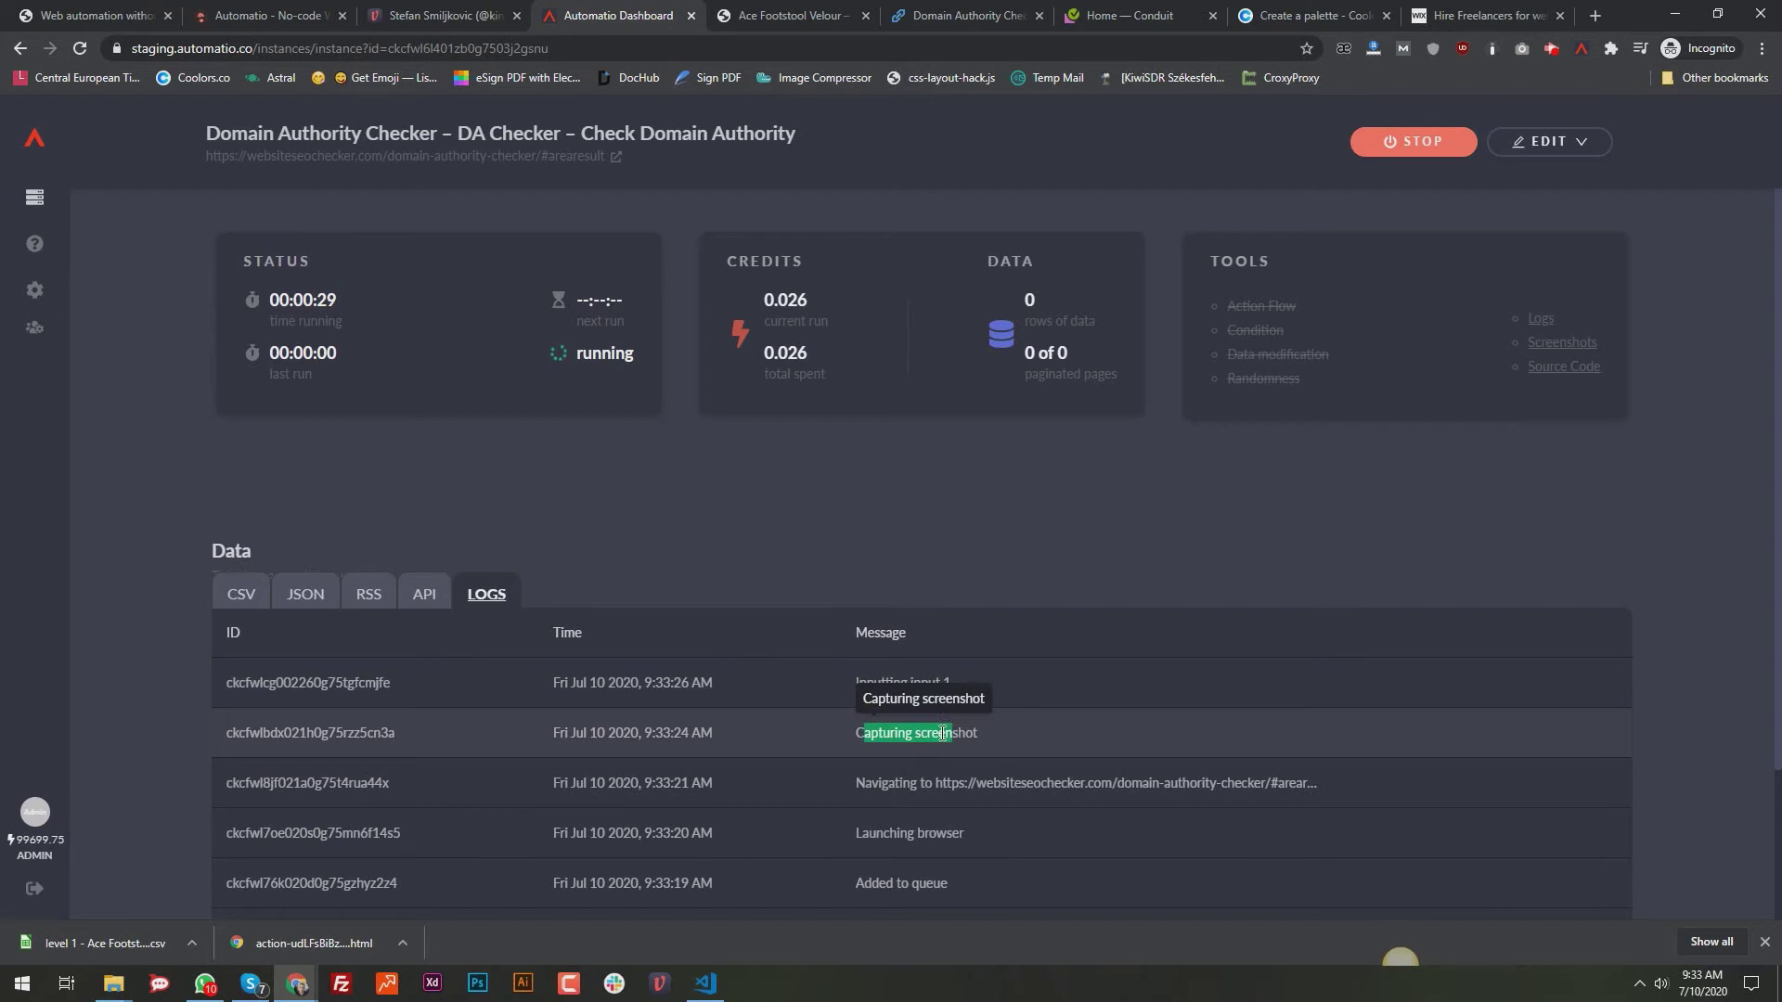
Preview the screenshot captured during the run in the Screenshots tab
click(1565, 345)
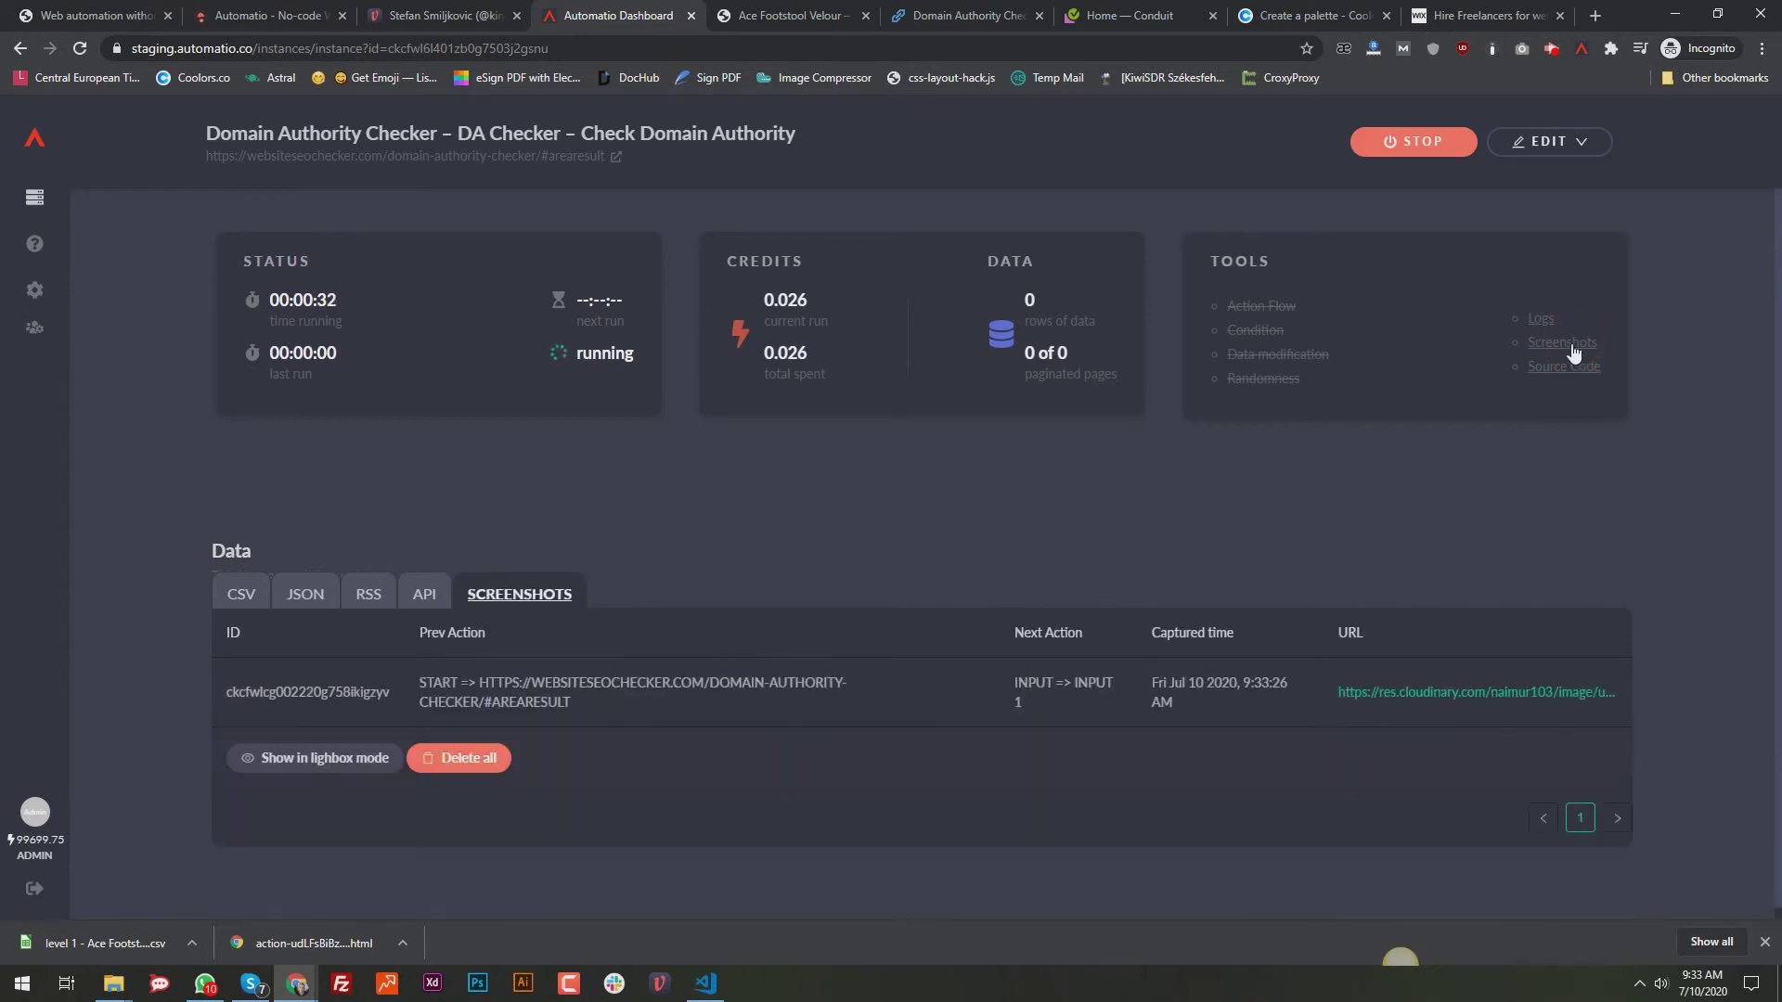
click(300, 761)
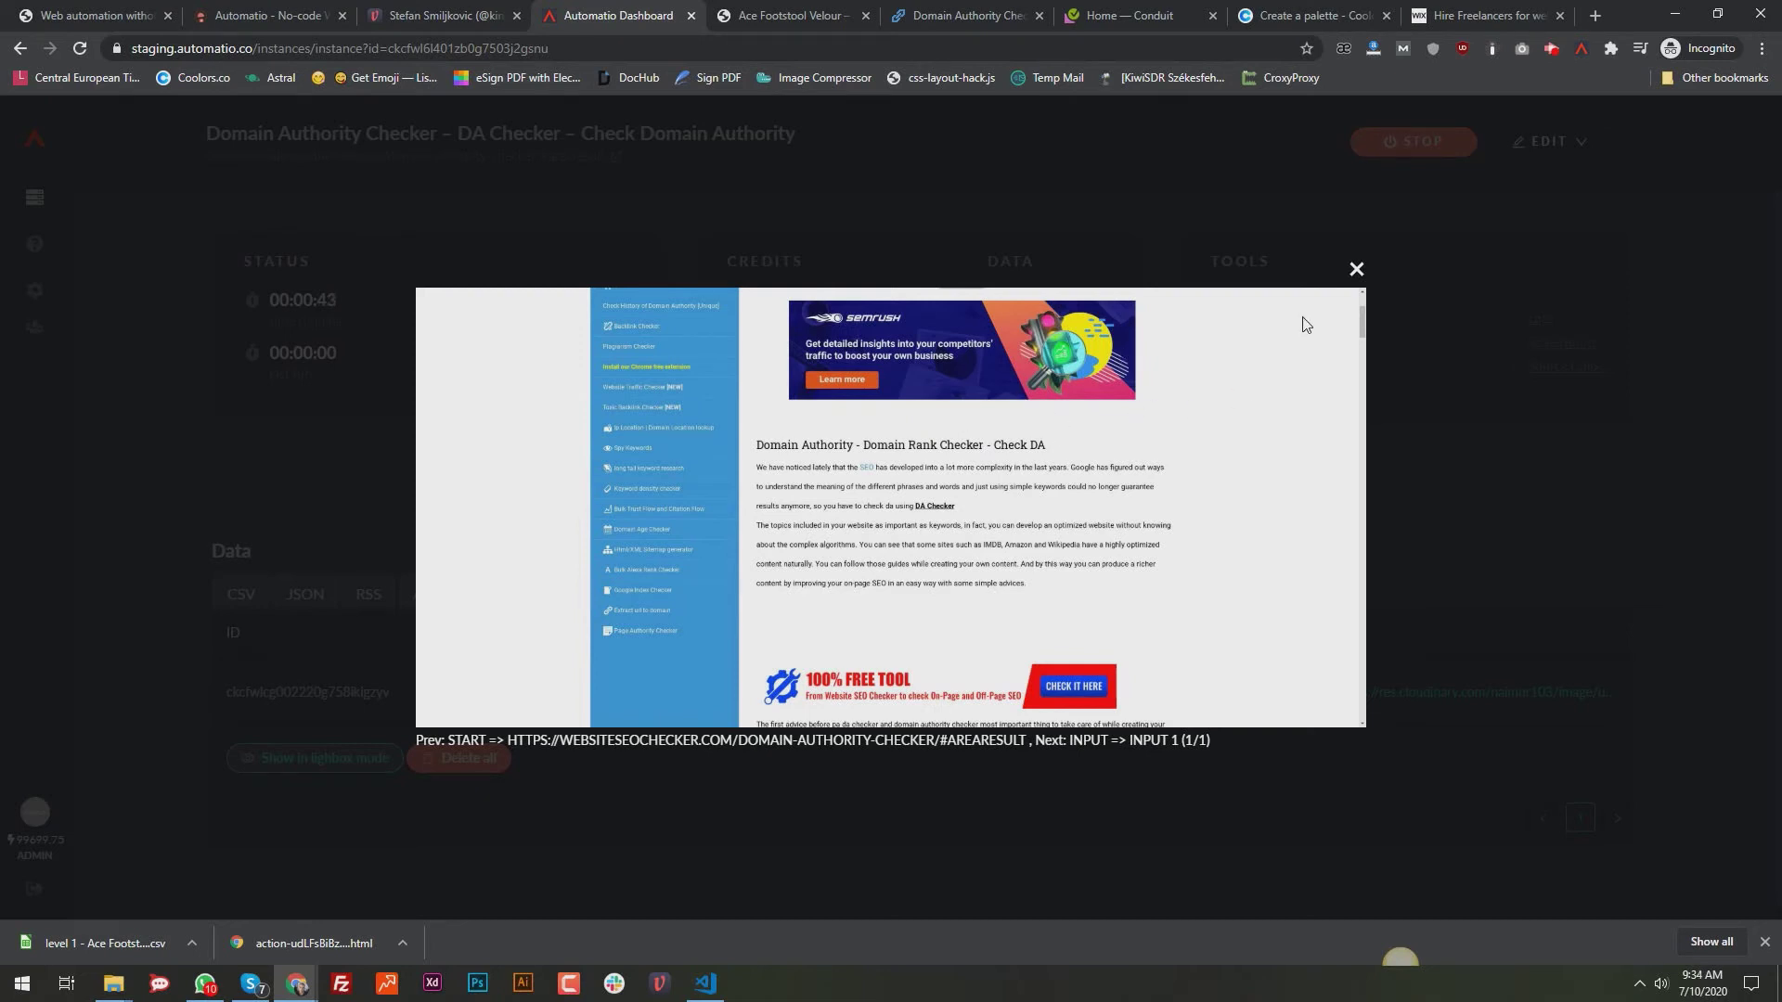
click(1356, 270)
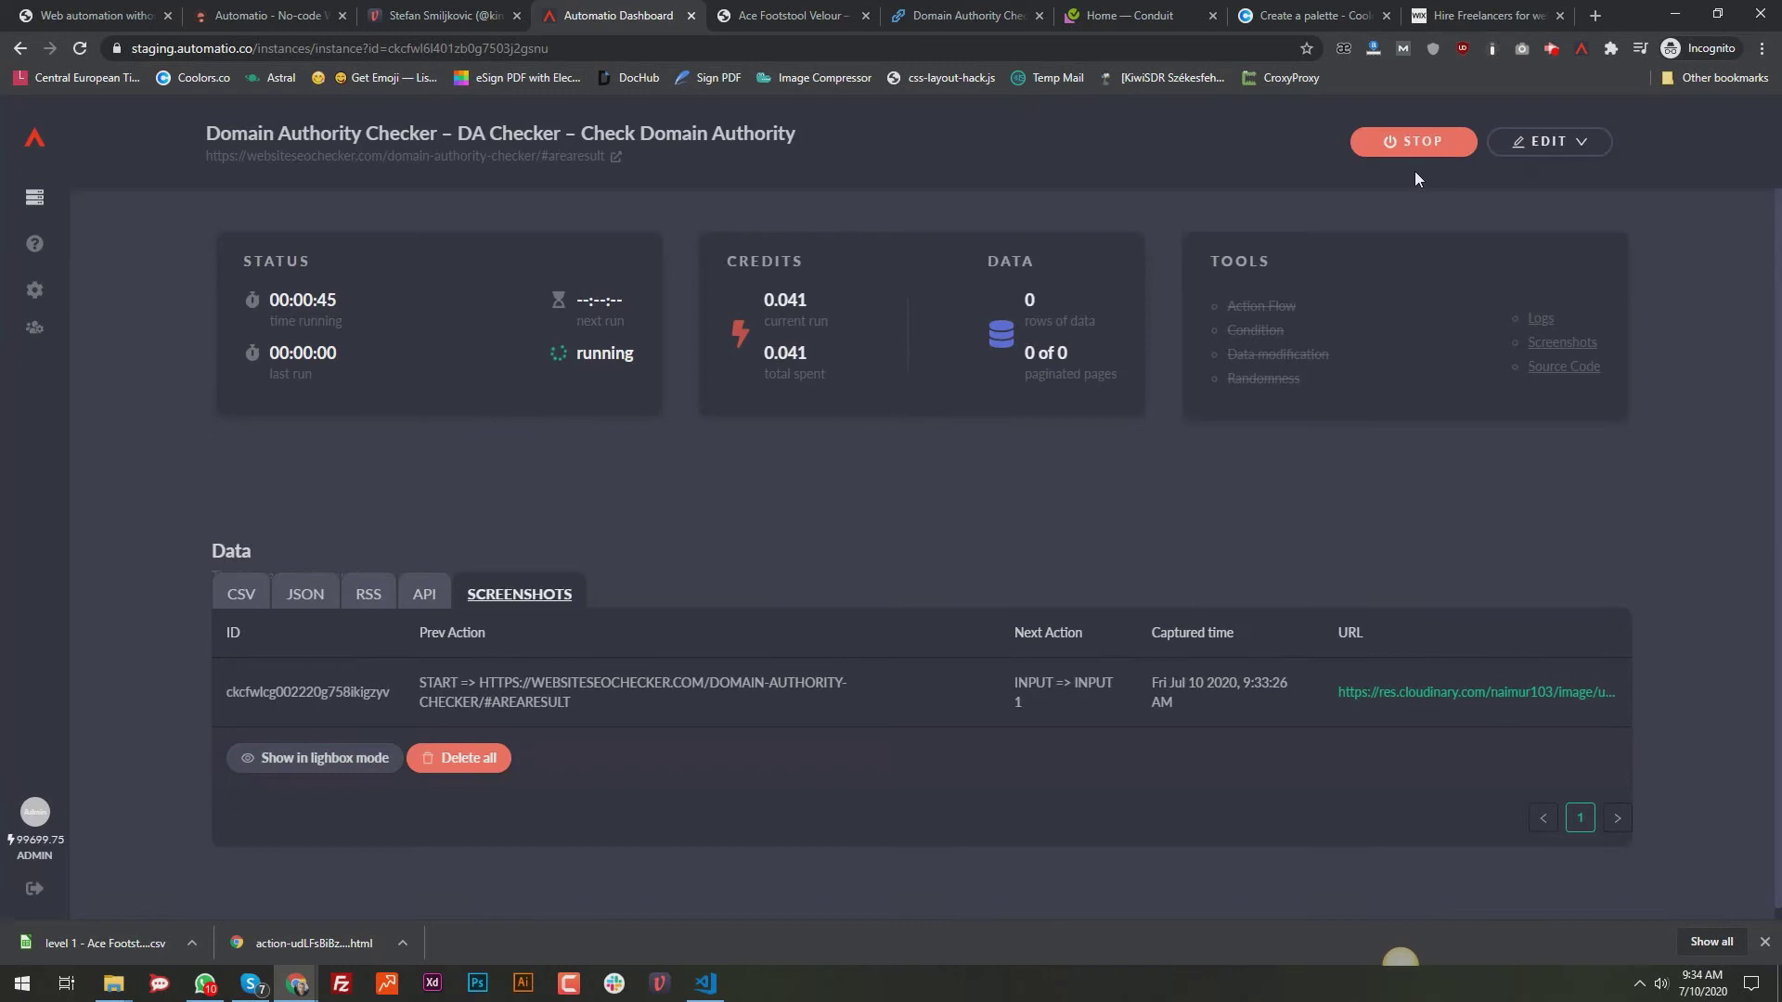
Return to the logs, review the latest message and stop the running bot
click(1541, 320)
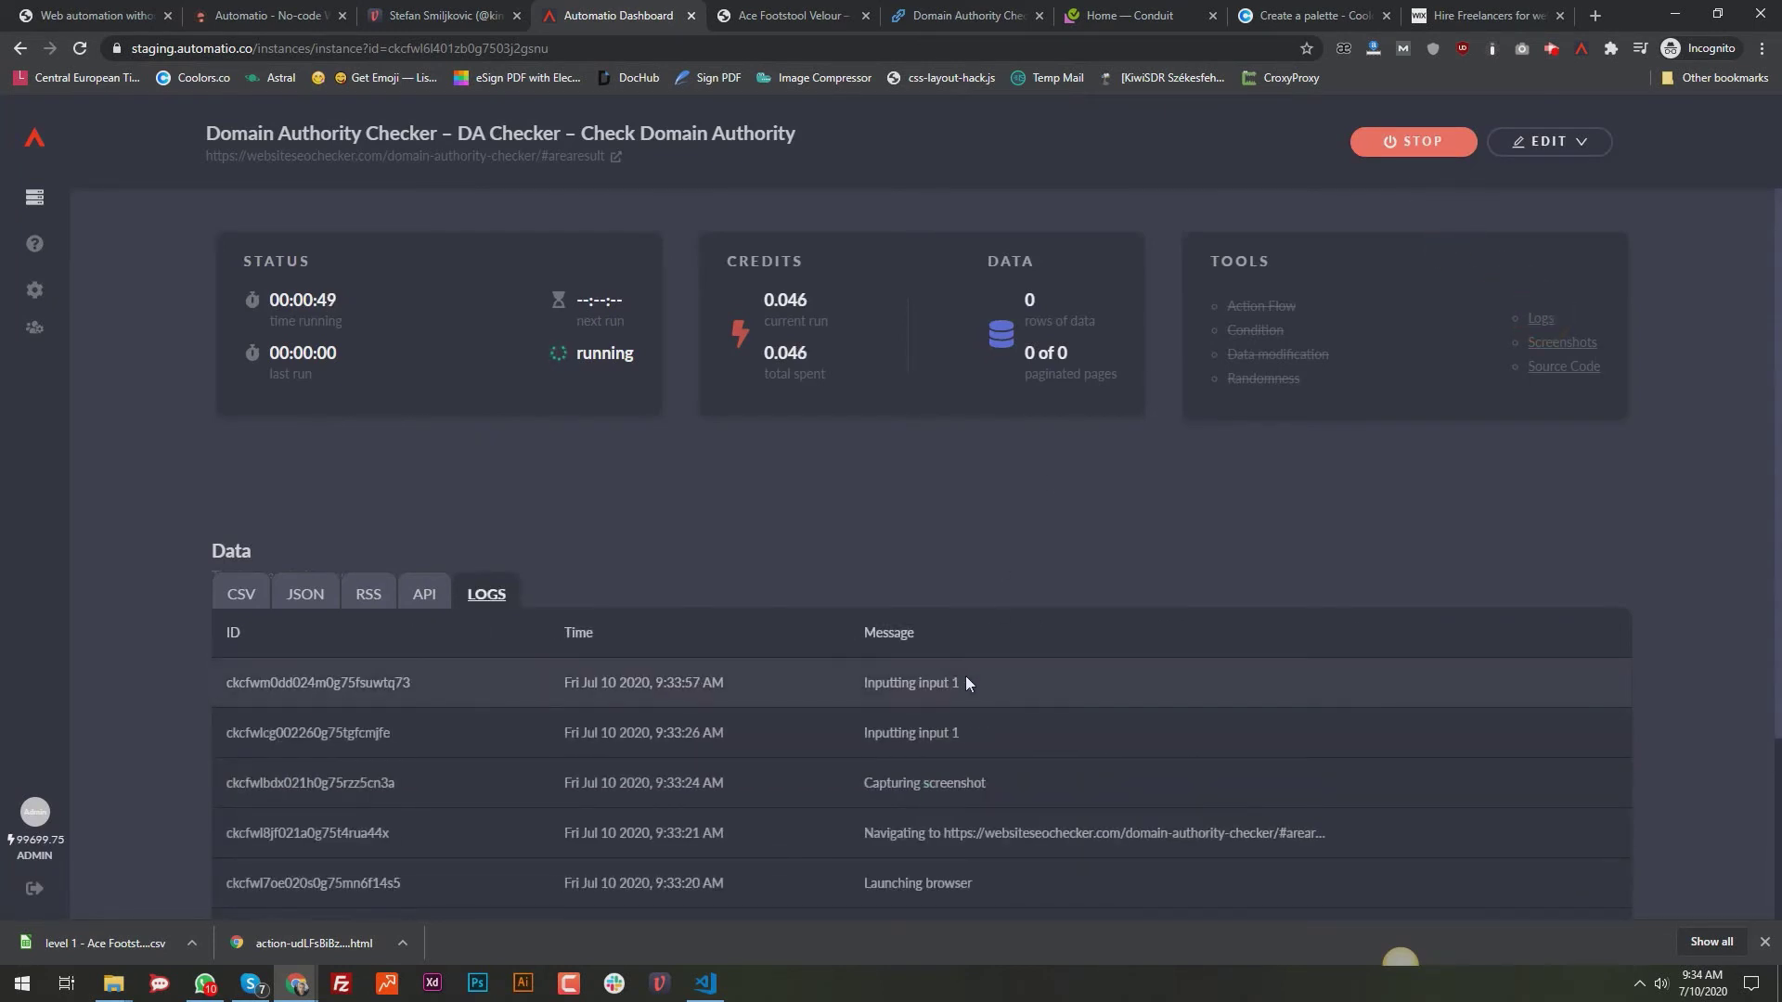
drag(965, 675, 859, 679)
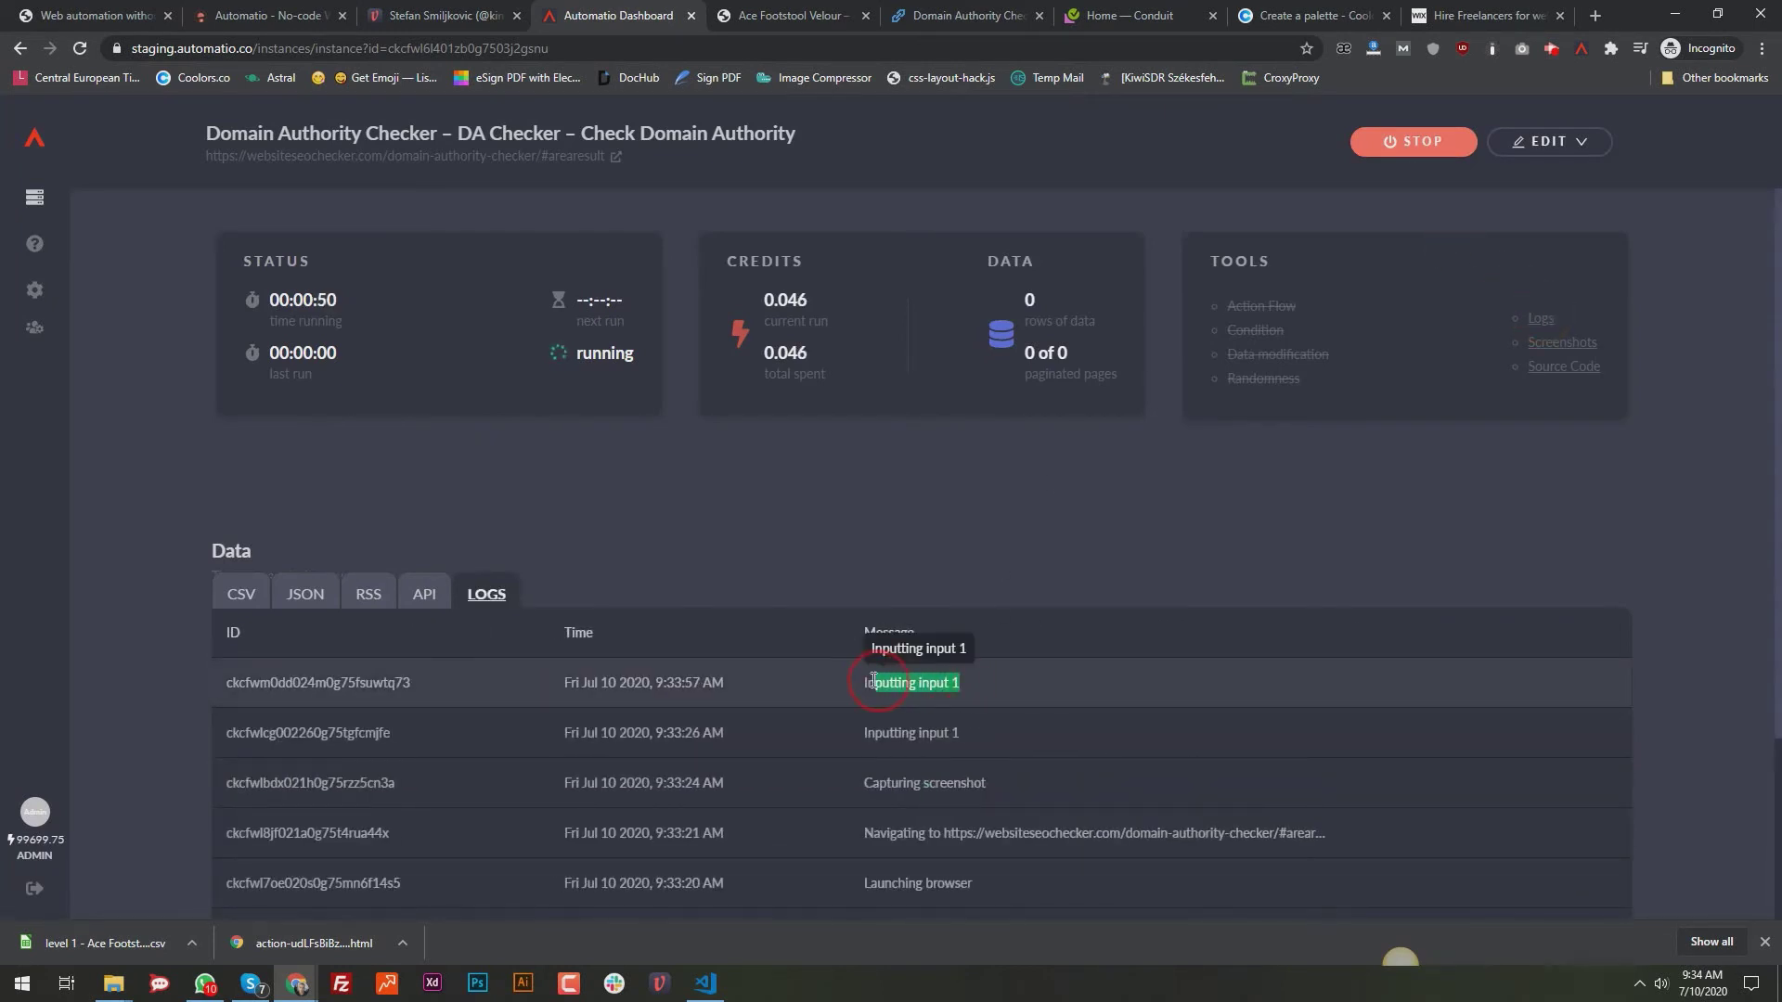
click(1400, 150)
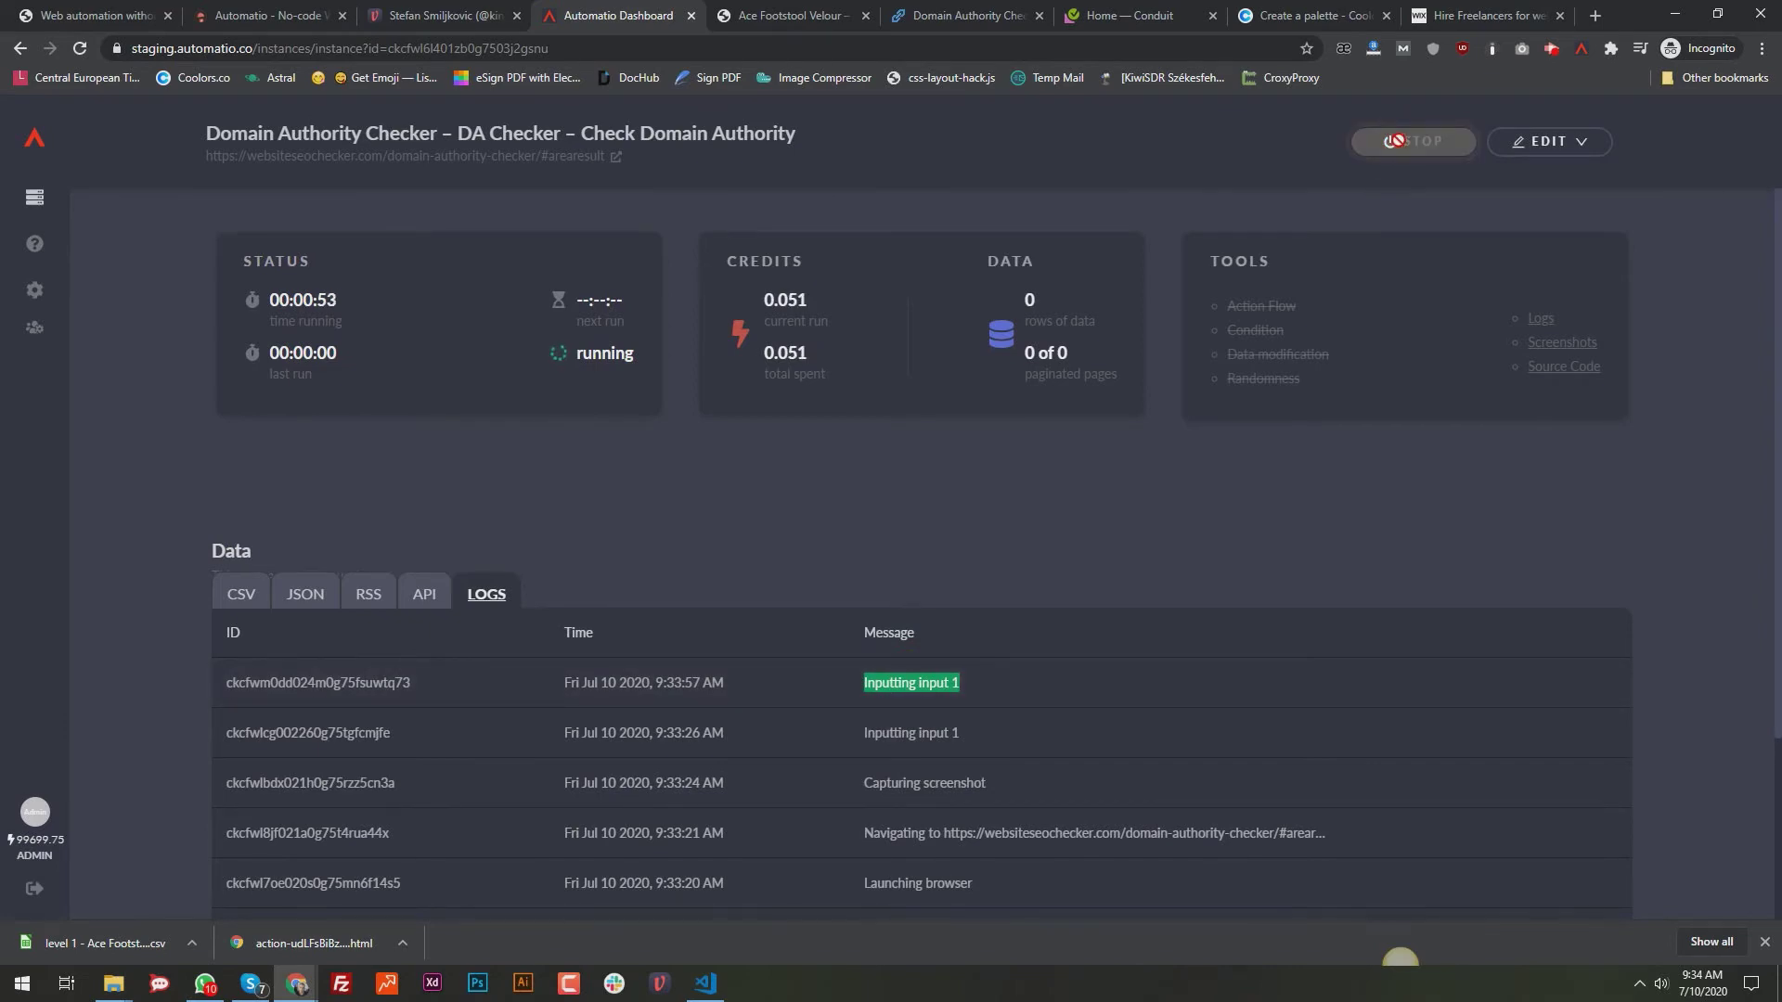
Back on the checker page, enable Block Ads in the start step's options
click(1006, 10)
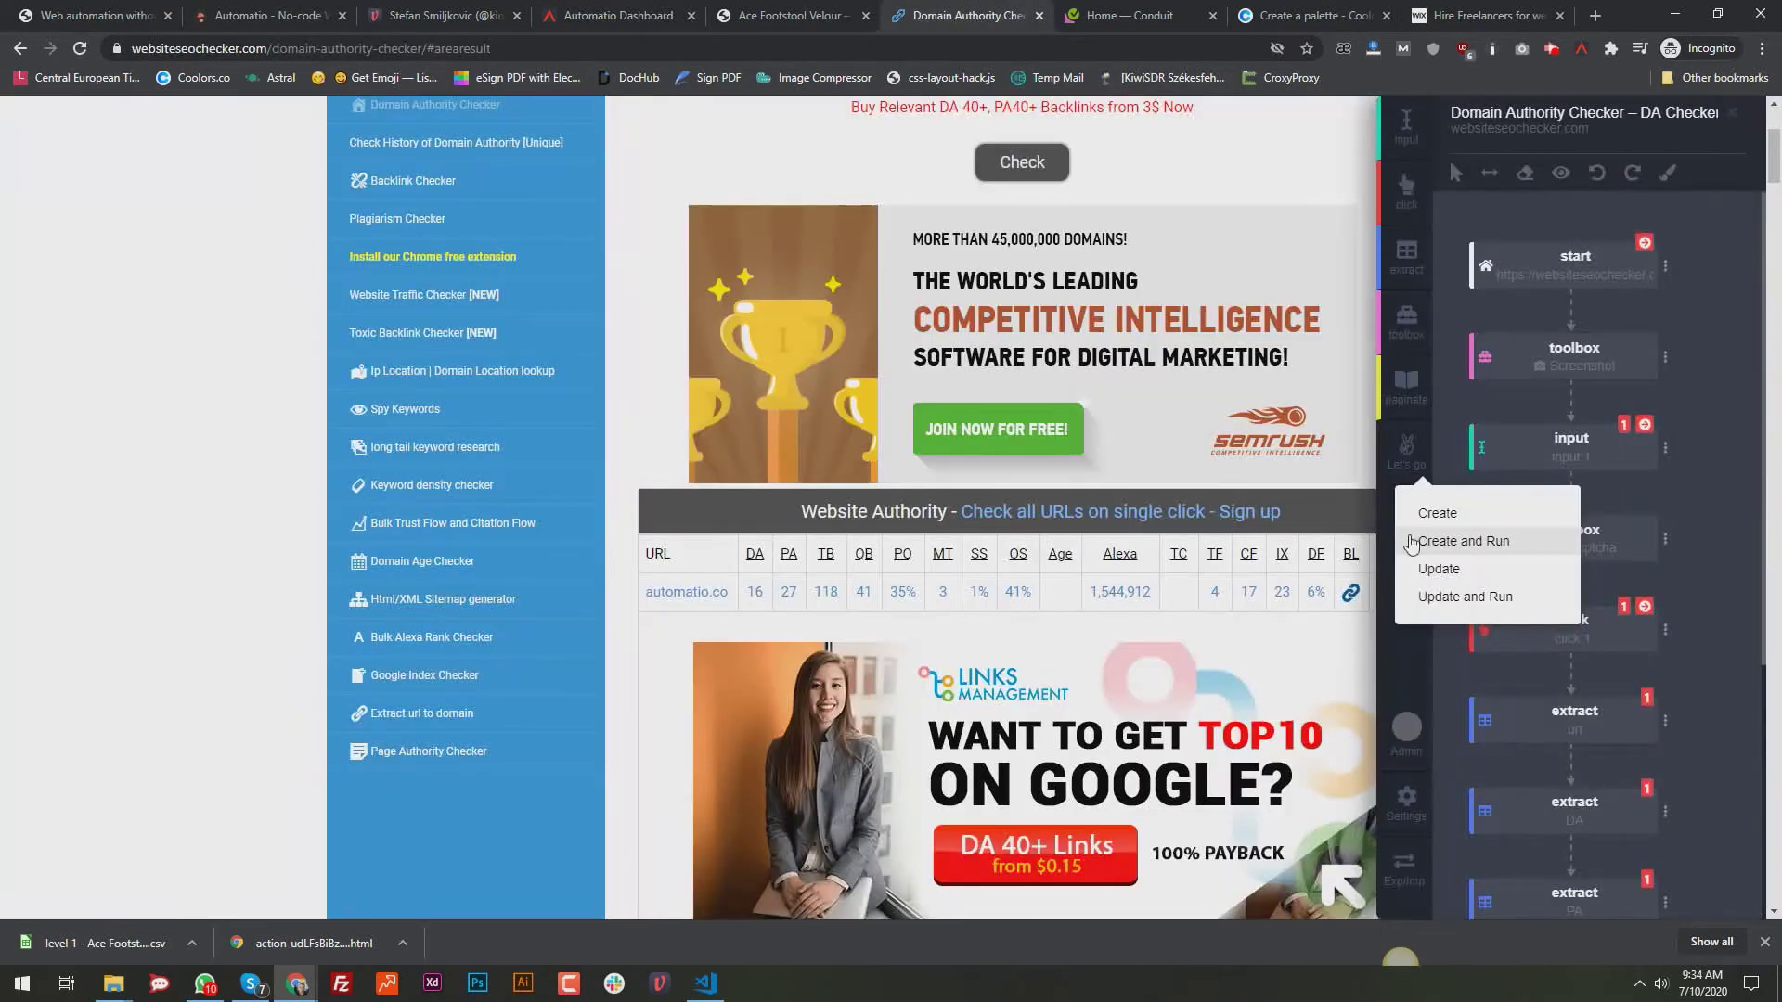
scroll(1156, 515, up, 2)
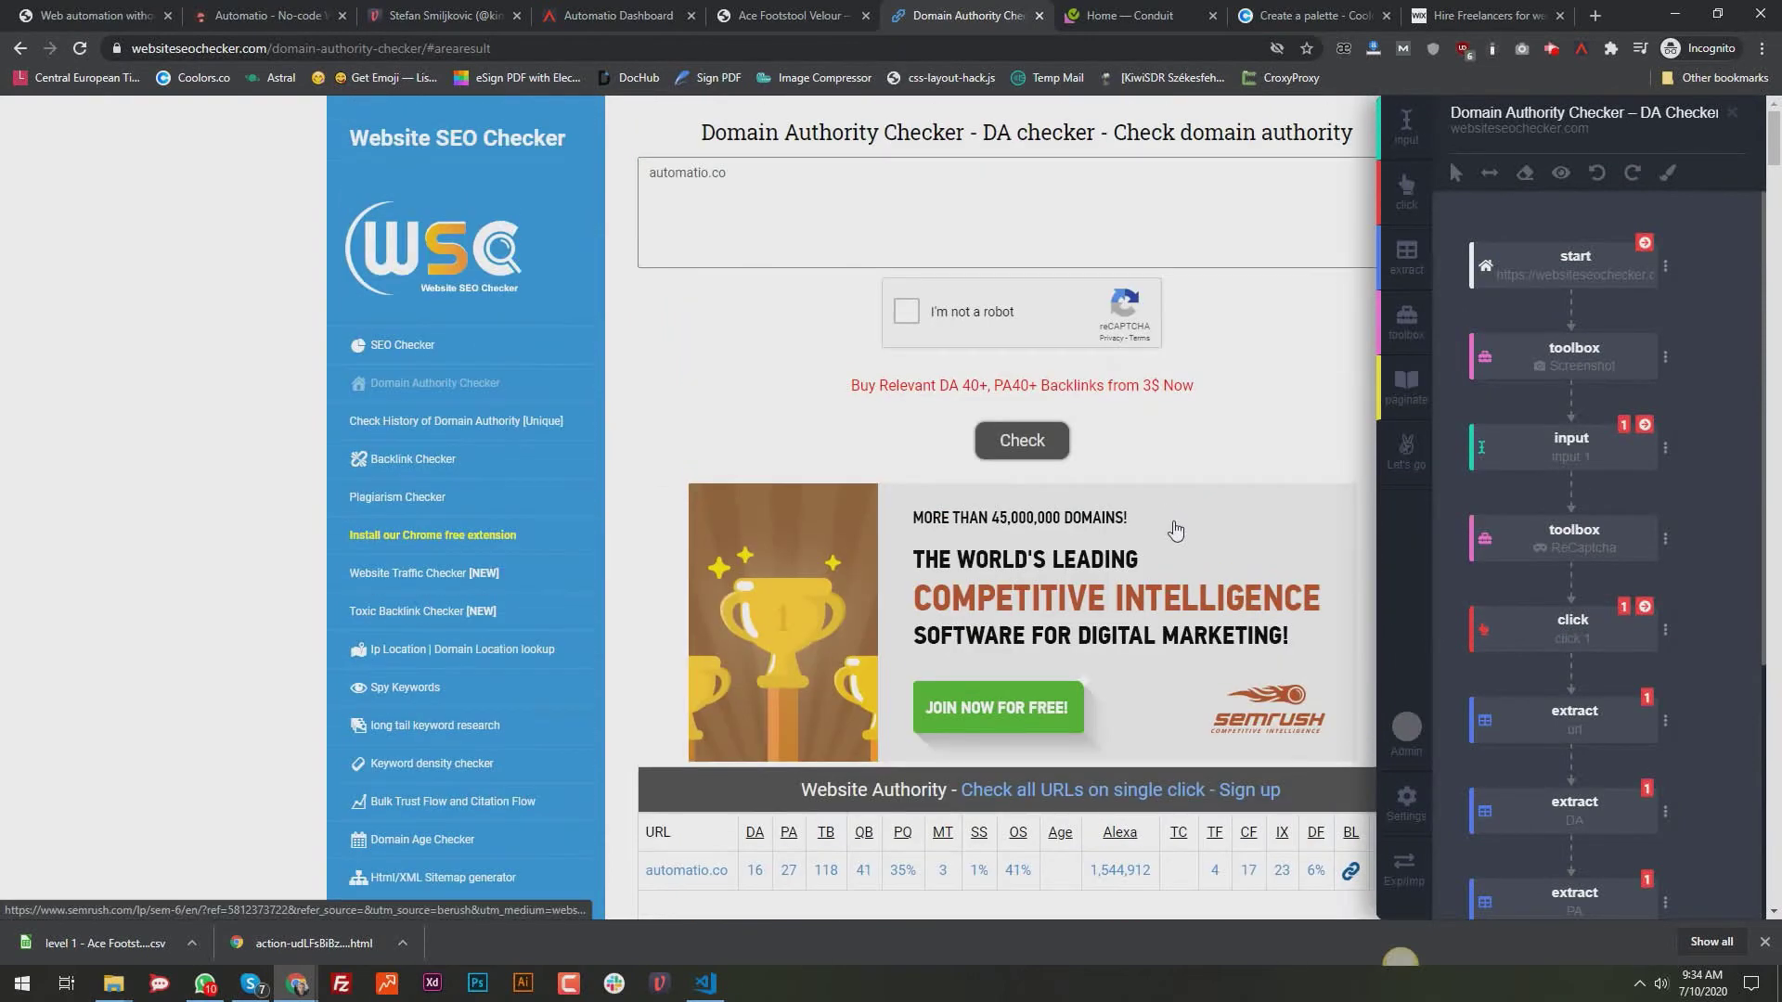
mouse_move(1566, 356)
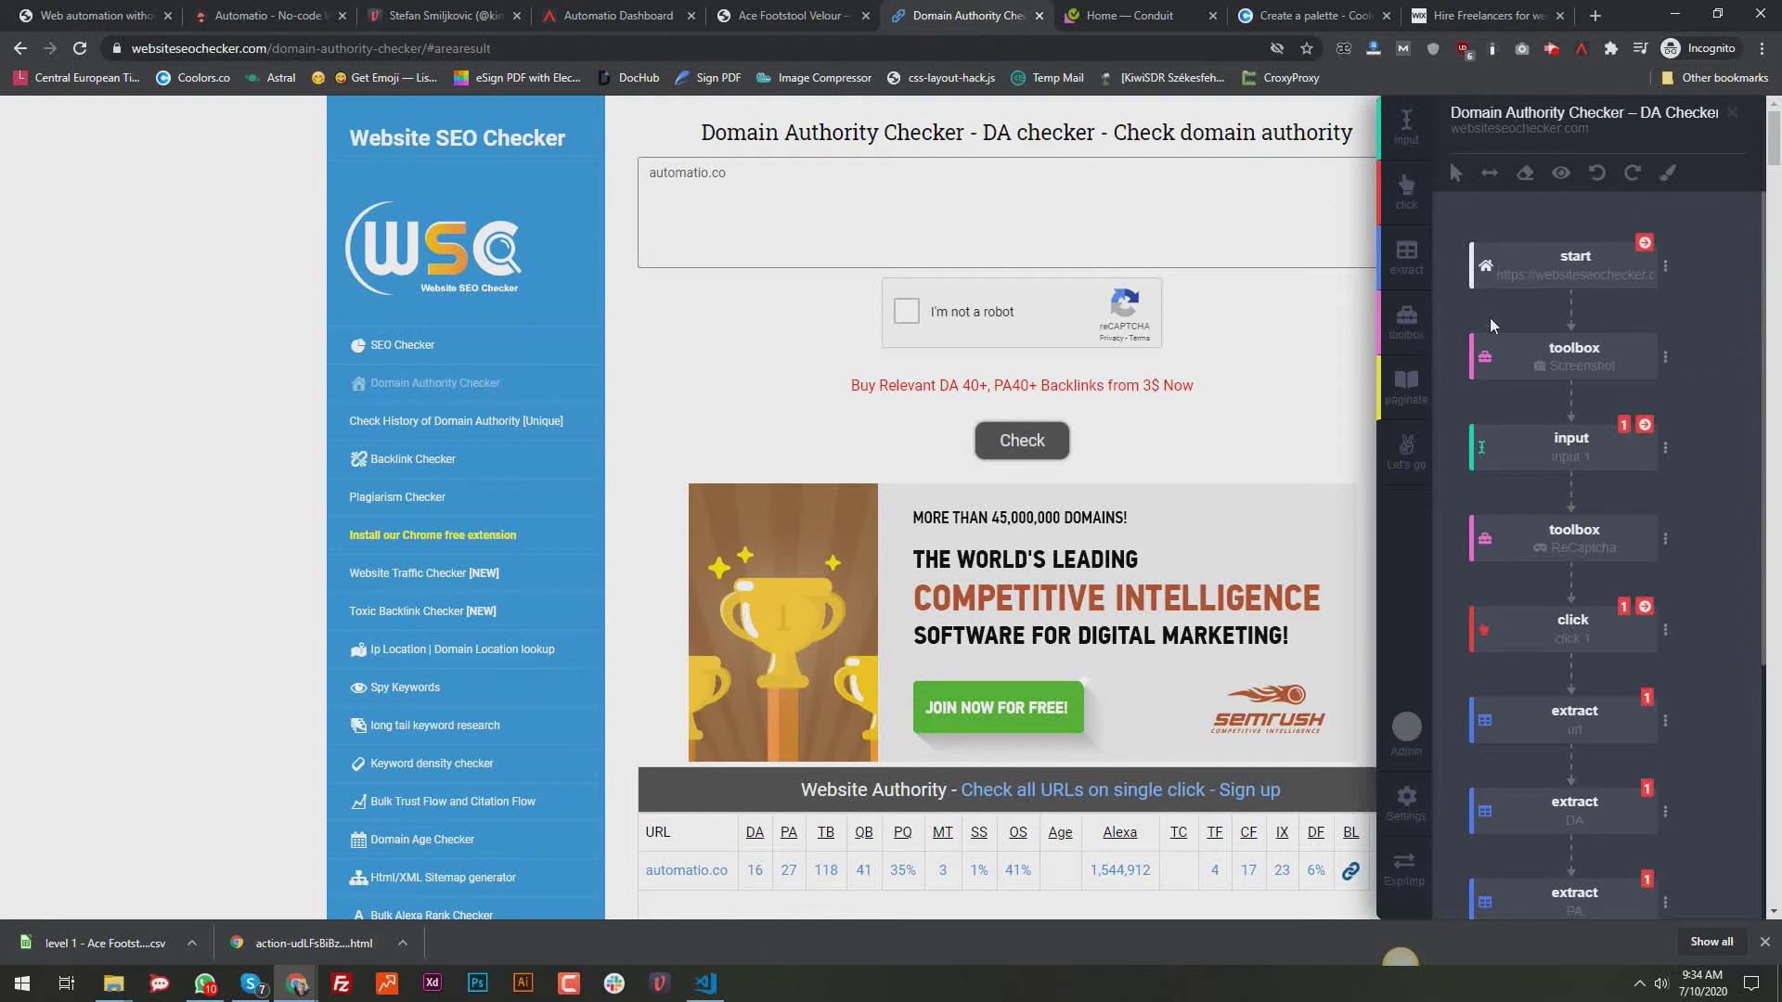
click(1664, 264)
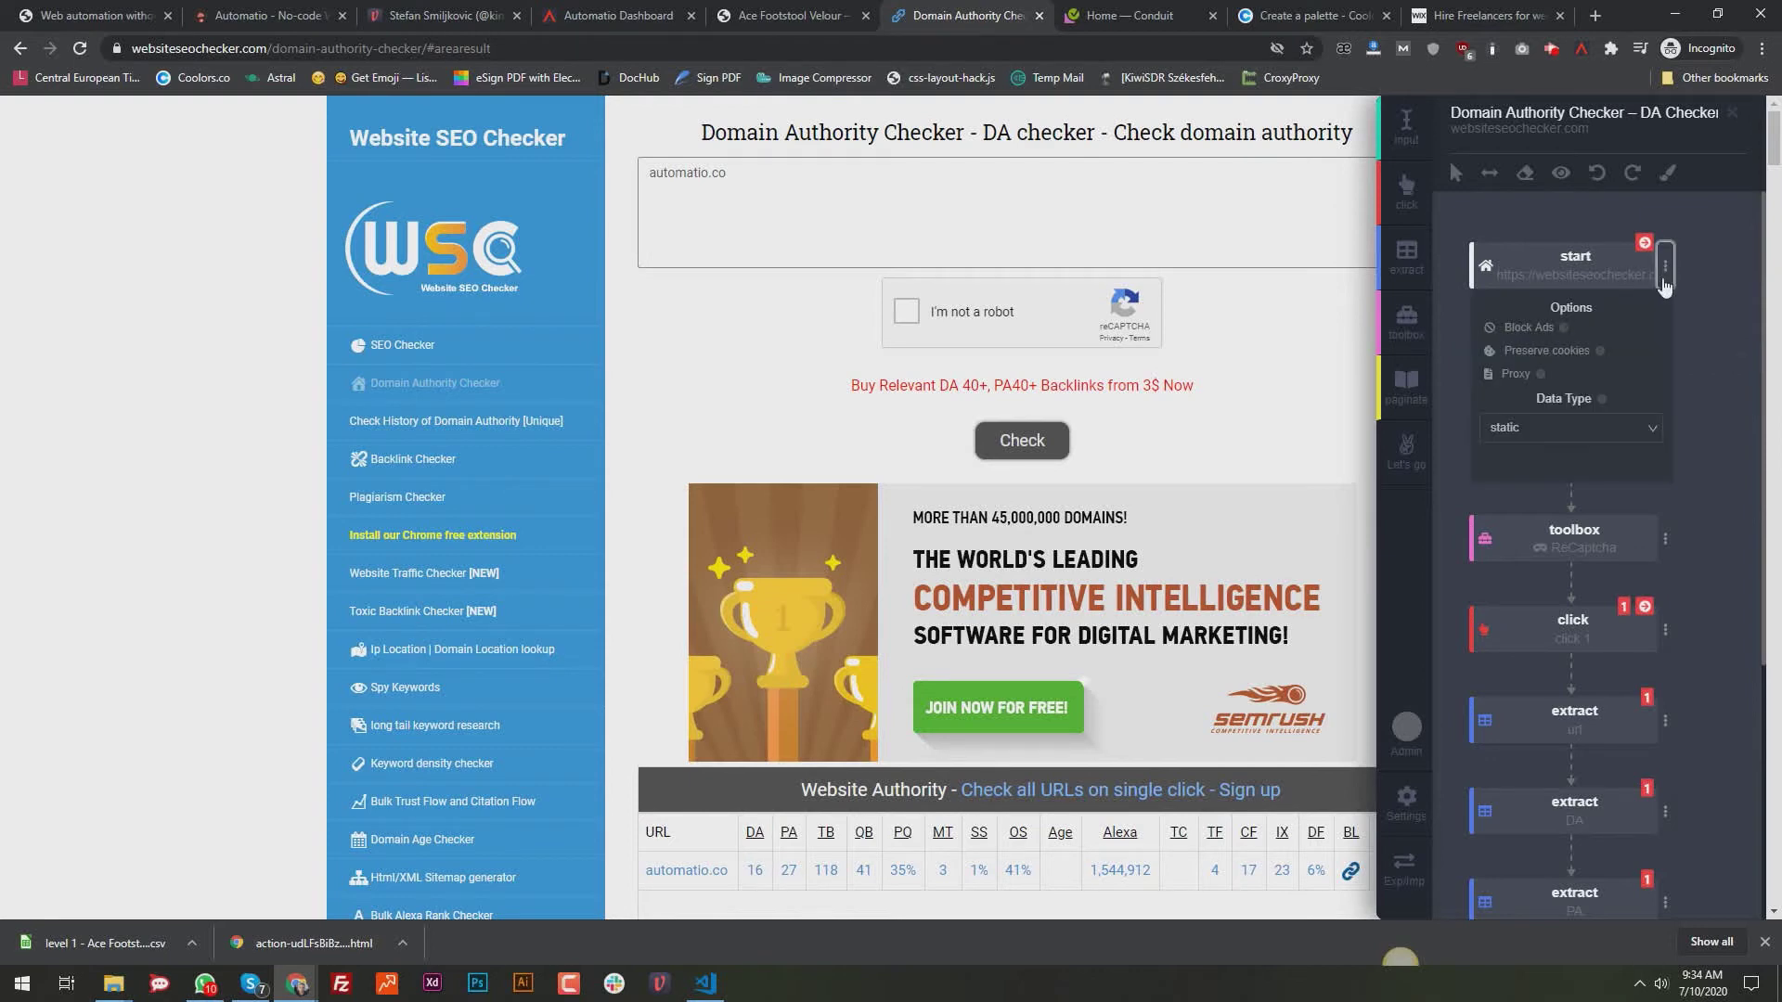
click(1532, 337)
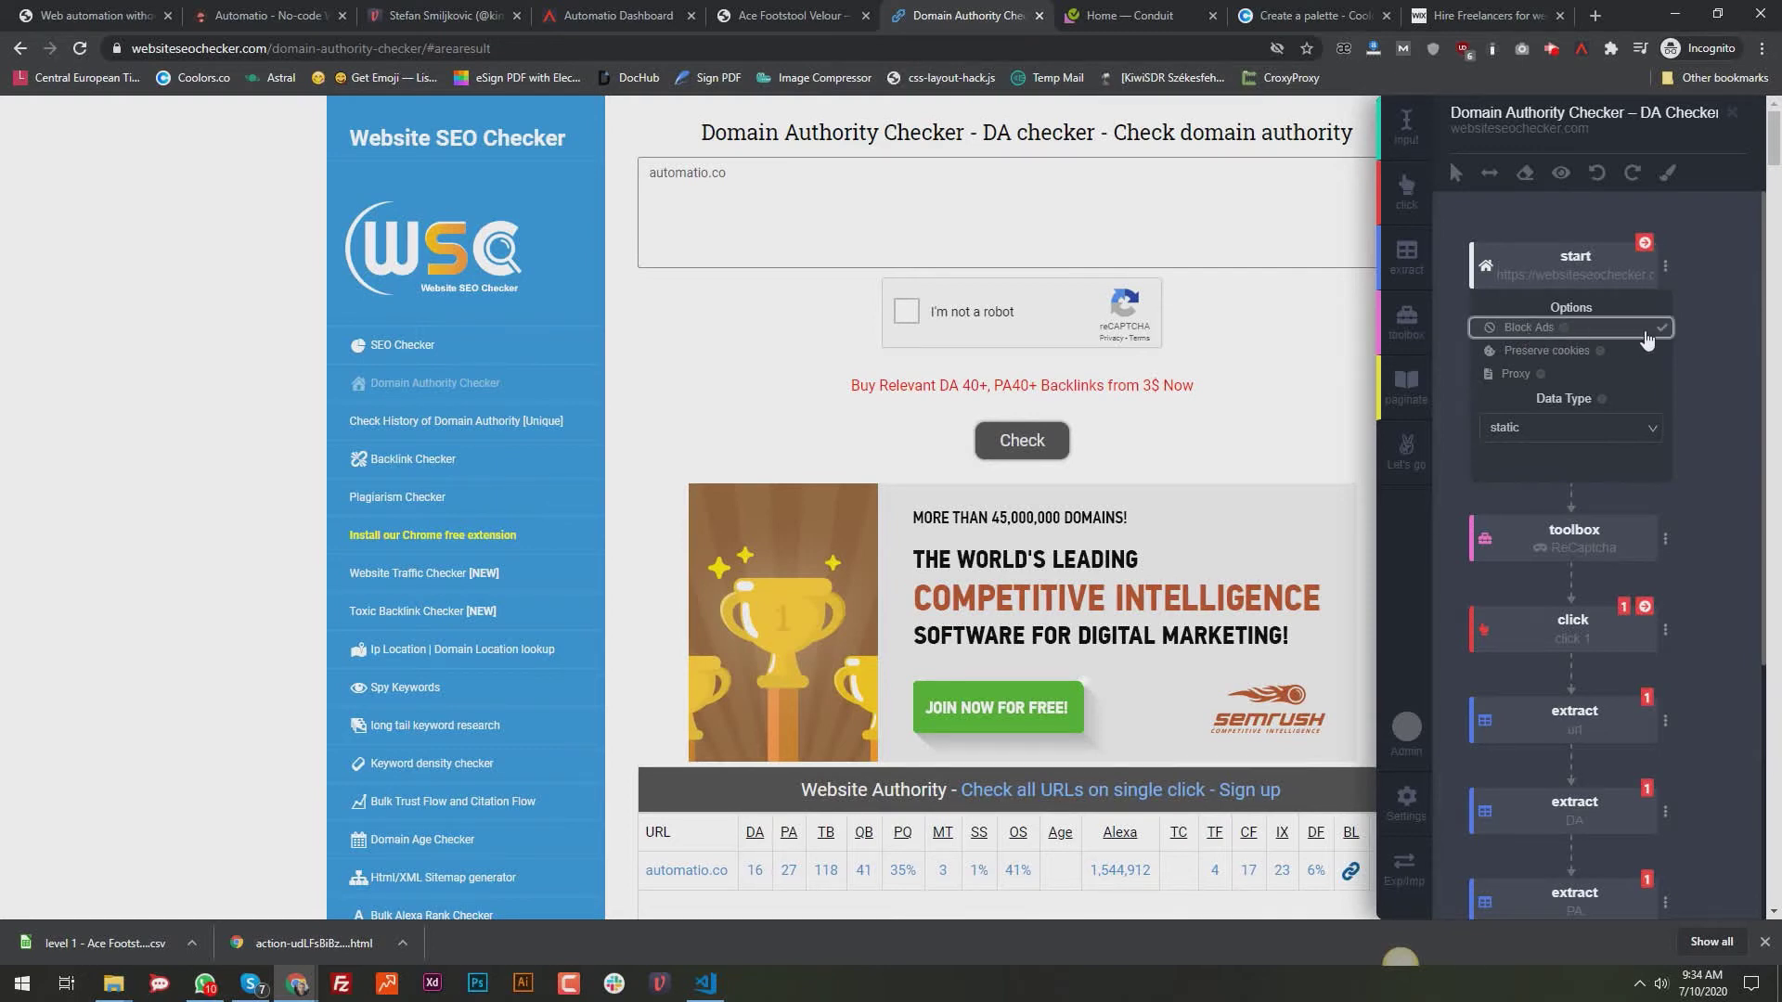
click(1446, 241)
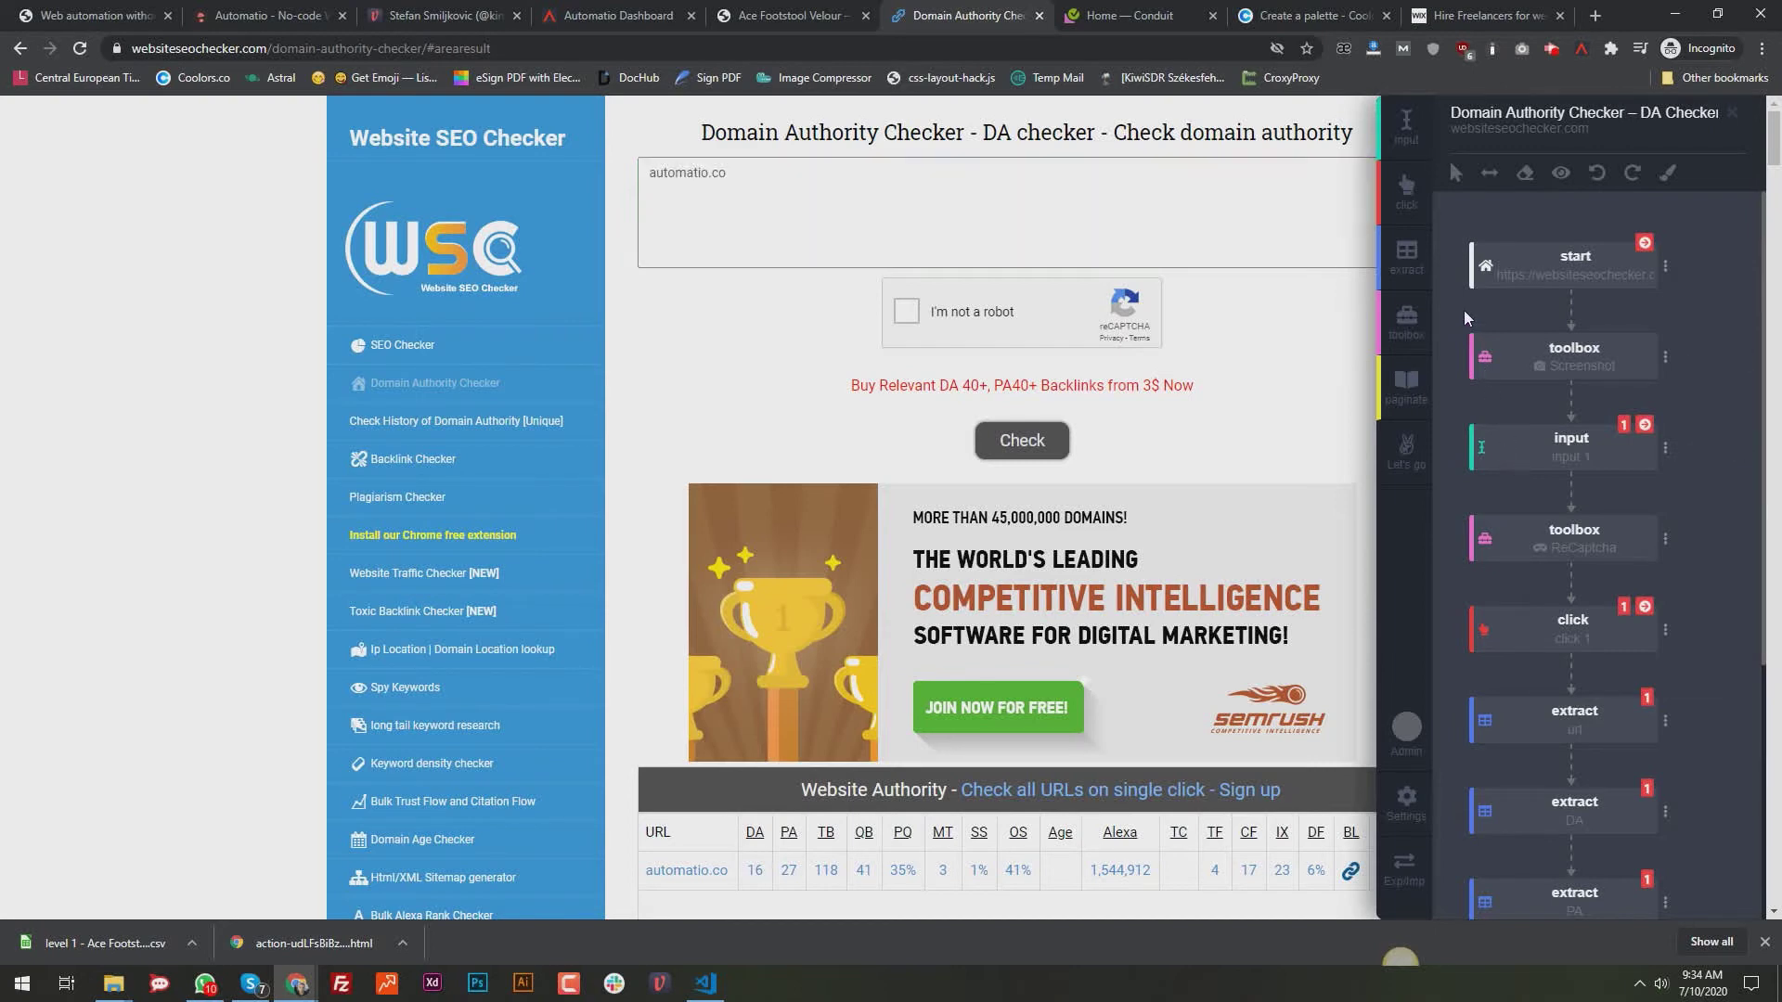
click(1665, 265)
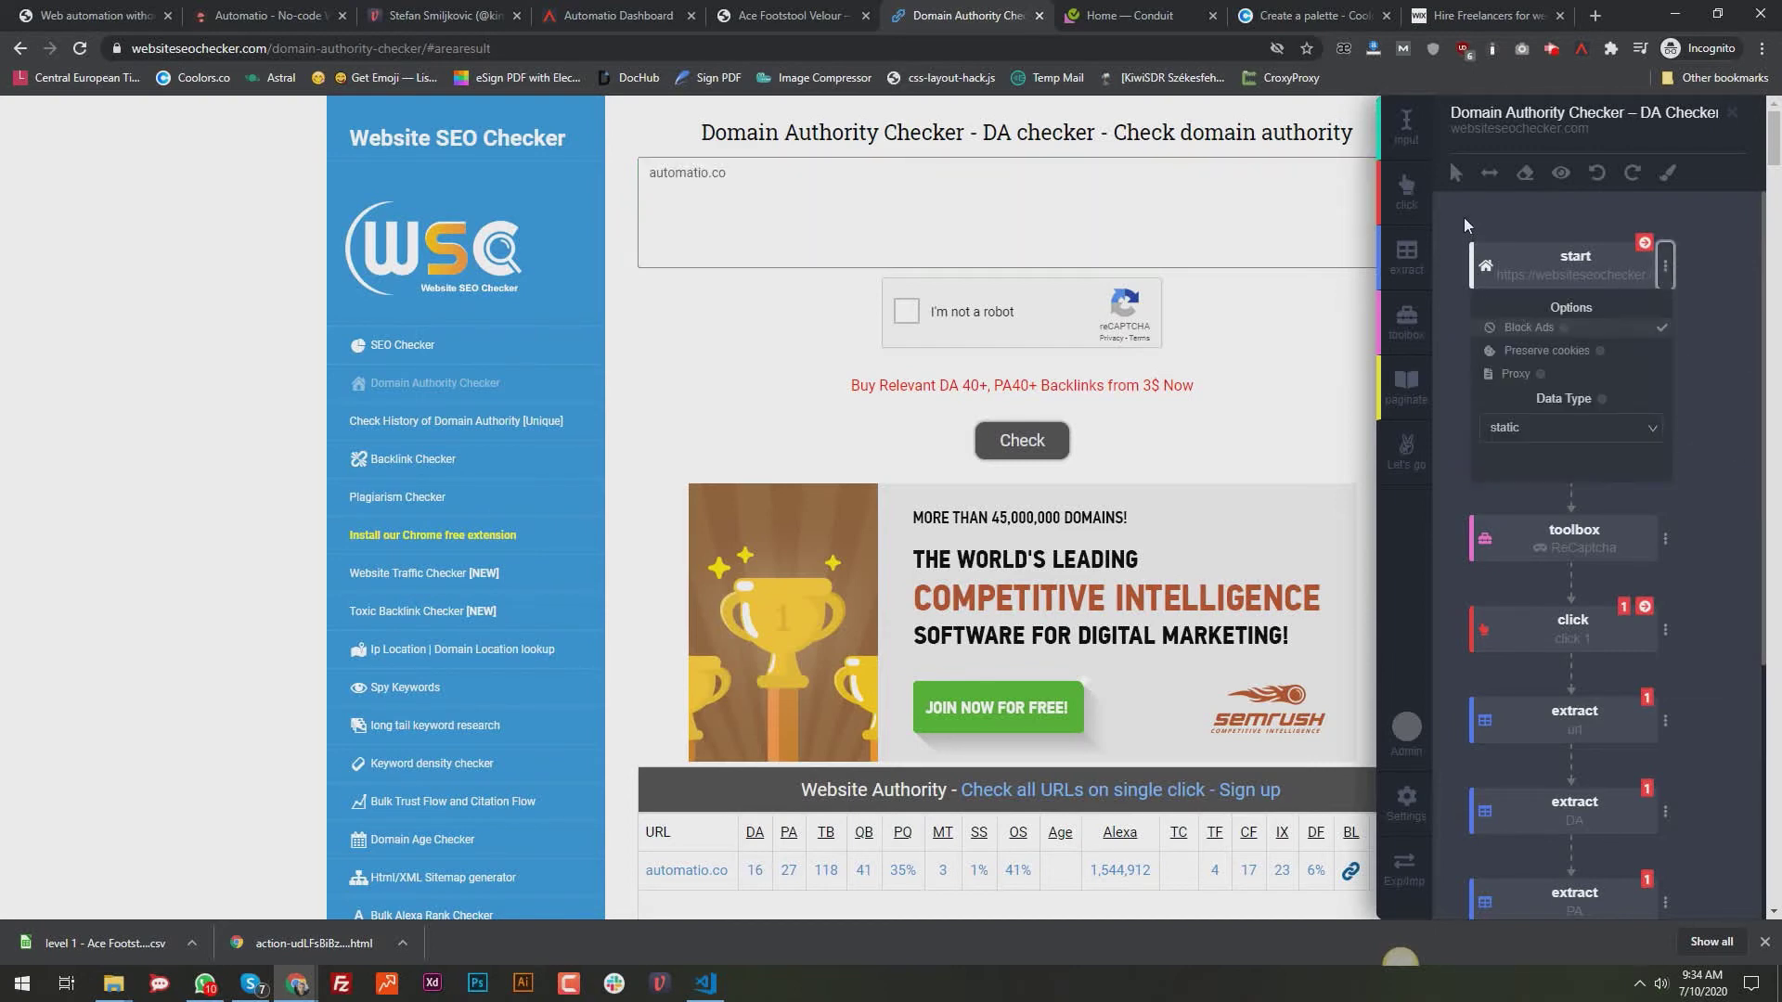
Update the bot and launch a fresh run
click(1406, 448)
click(1457, 597)
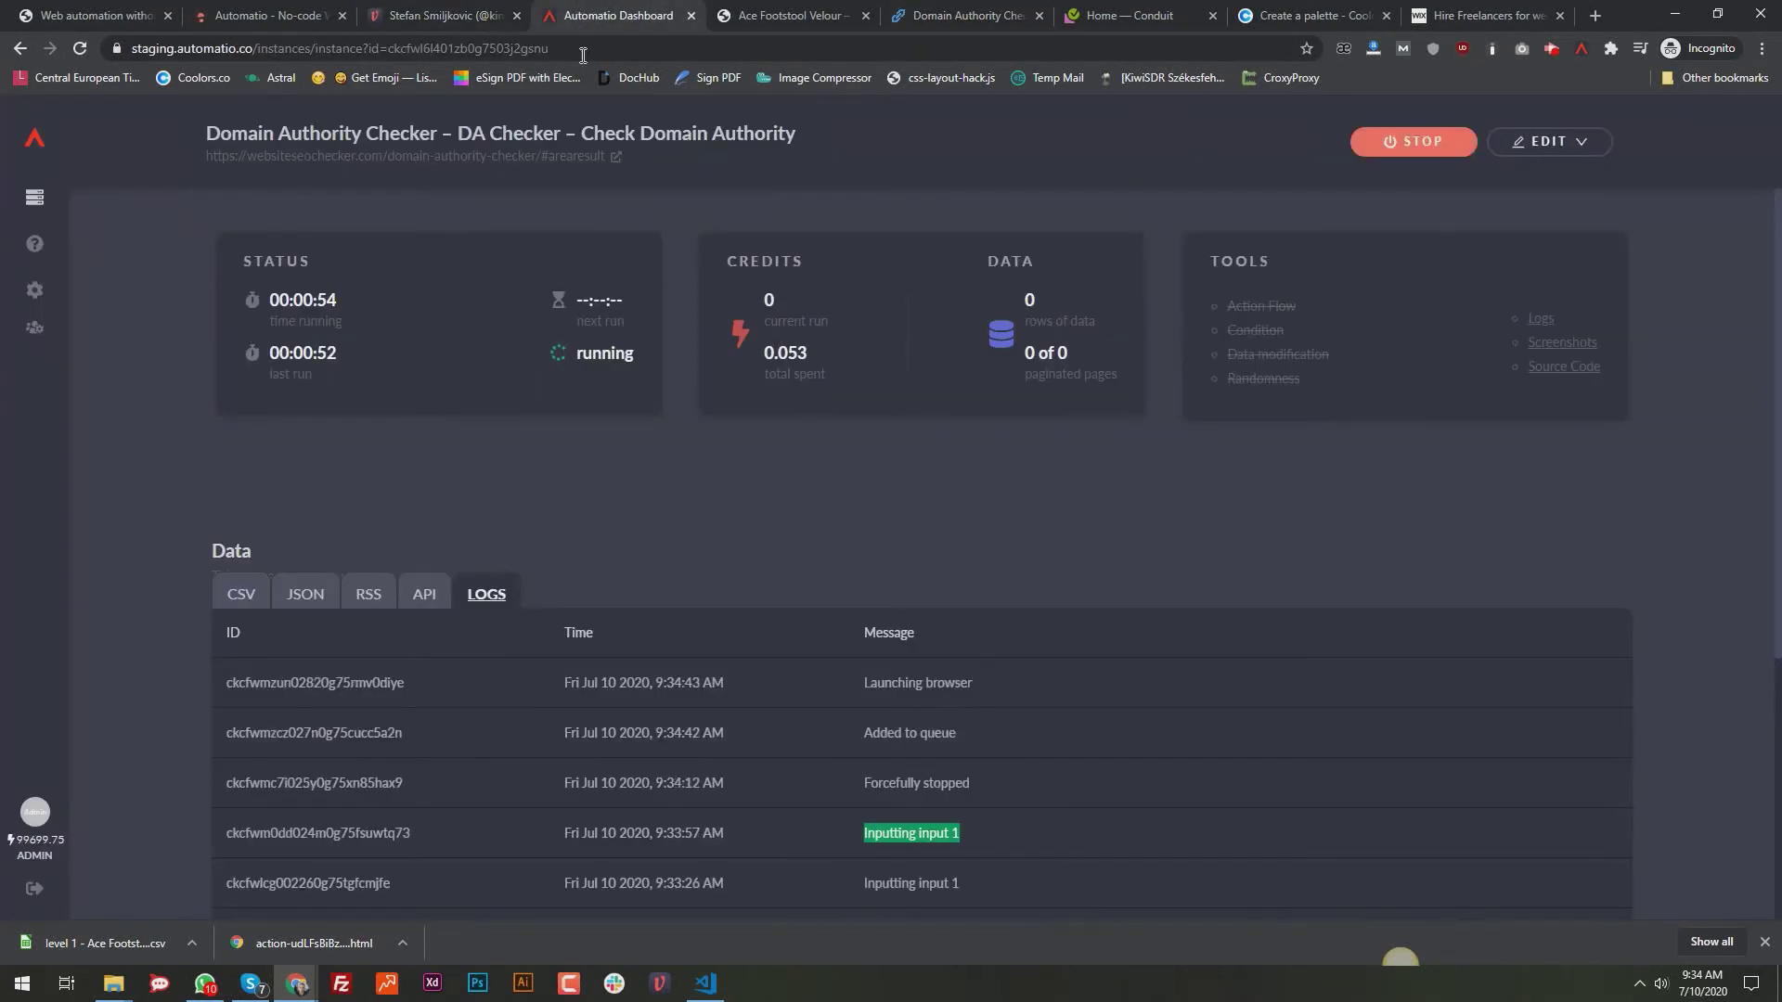
Review the captcha-solving log and captured screenshot, then watch the logs until the run finishes
click(516, 15)
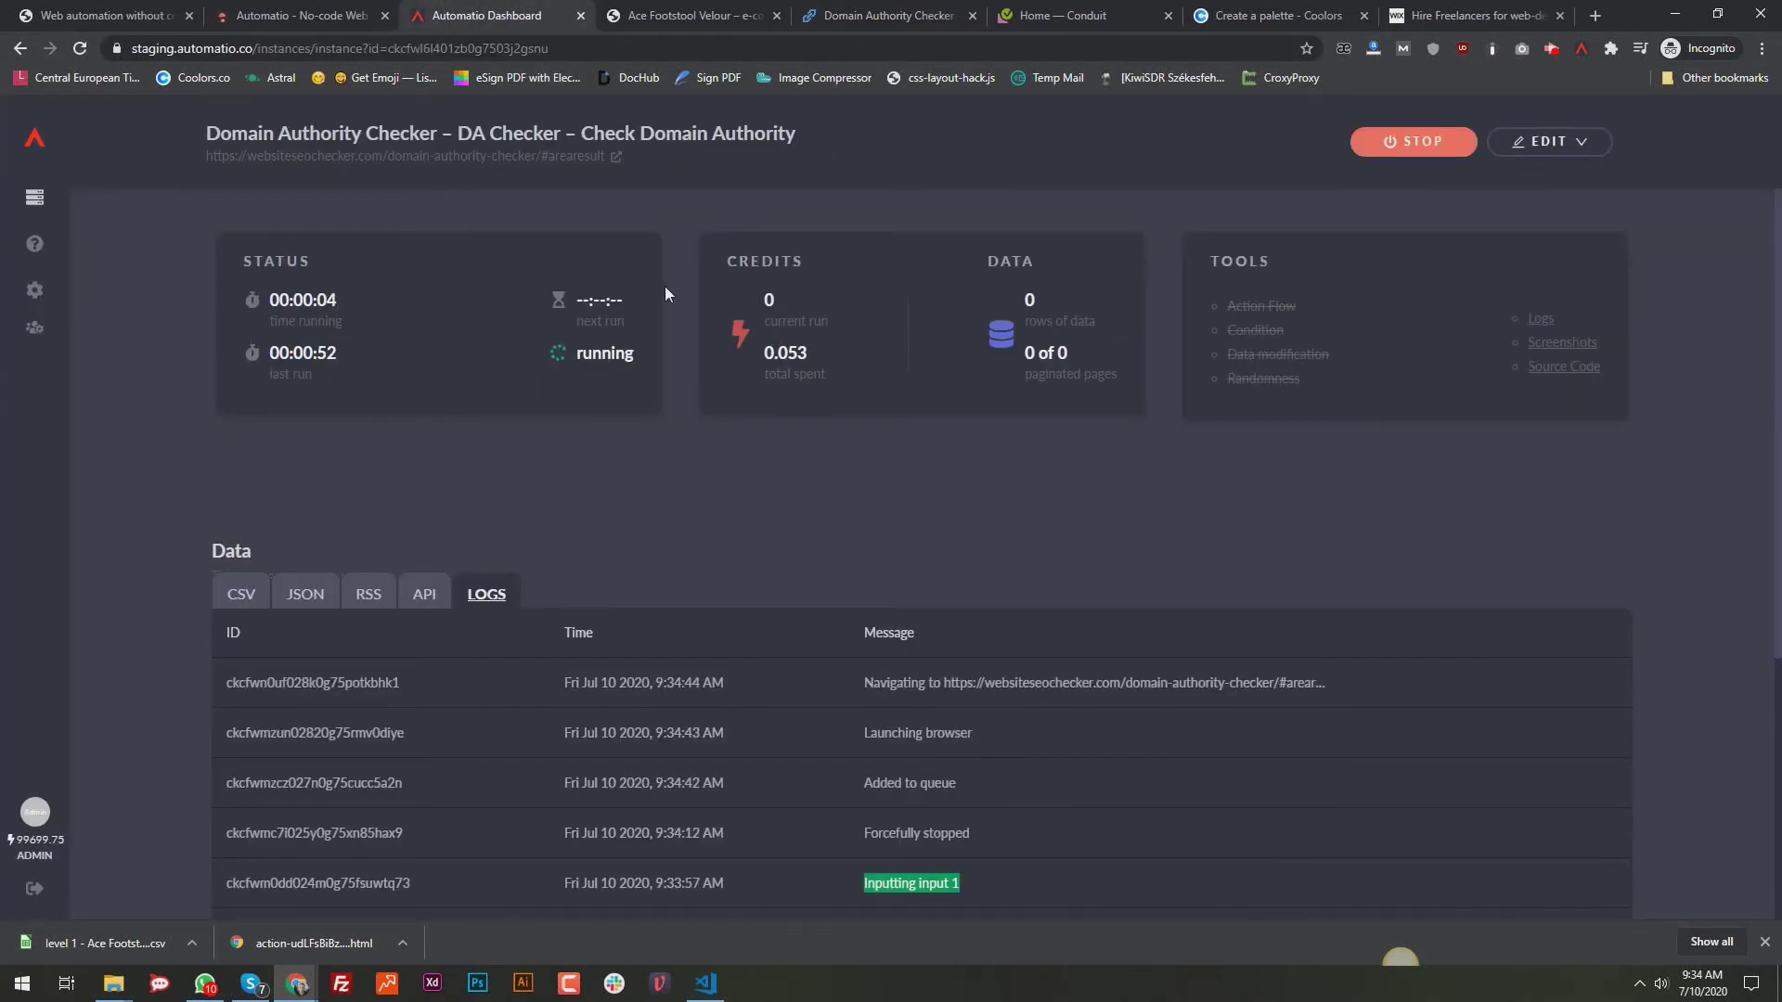
scroll(929, 581, down, 2)
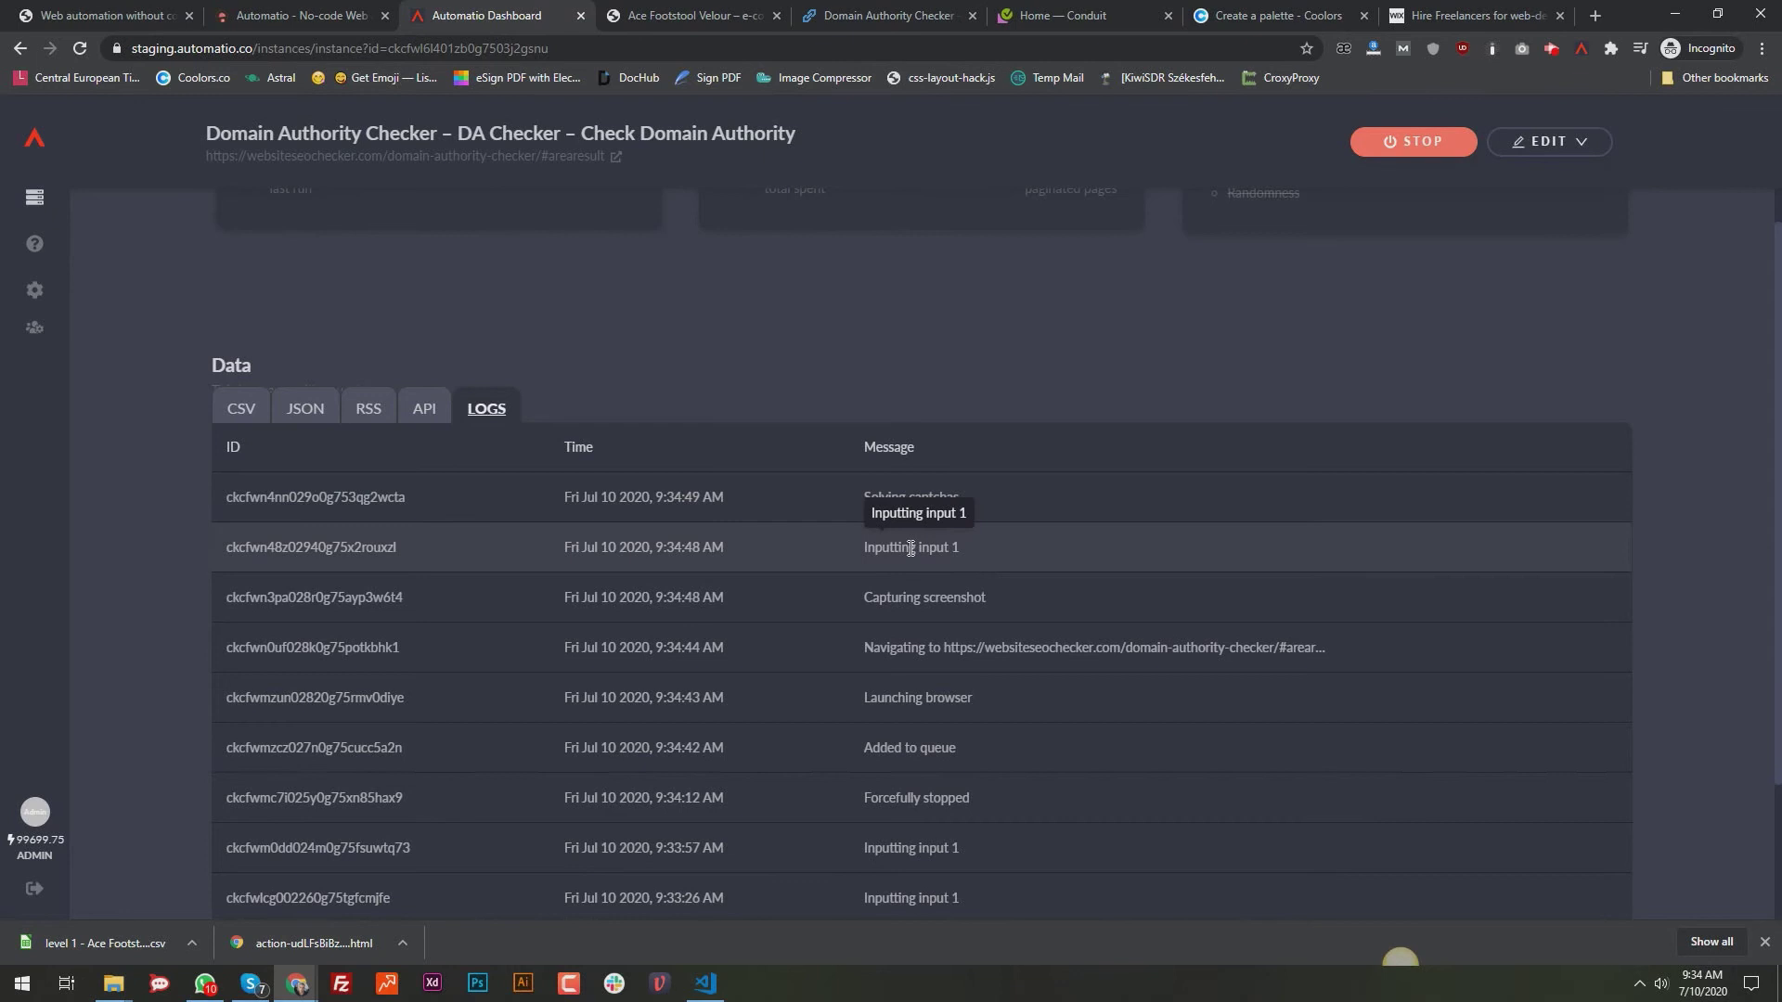
scroll(1267, 512, up, 2)
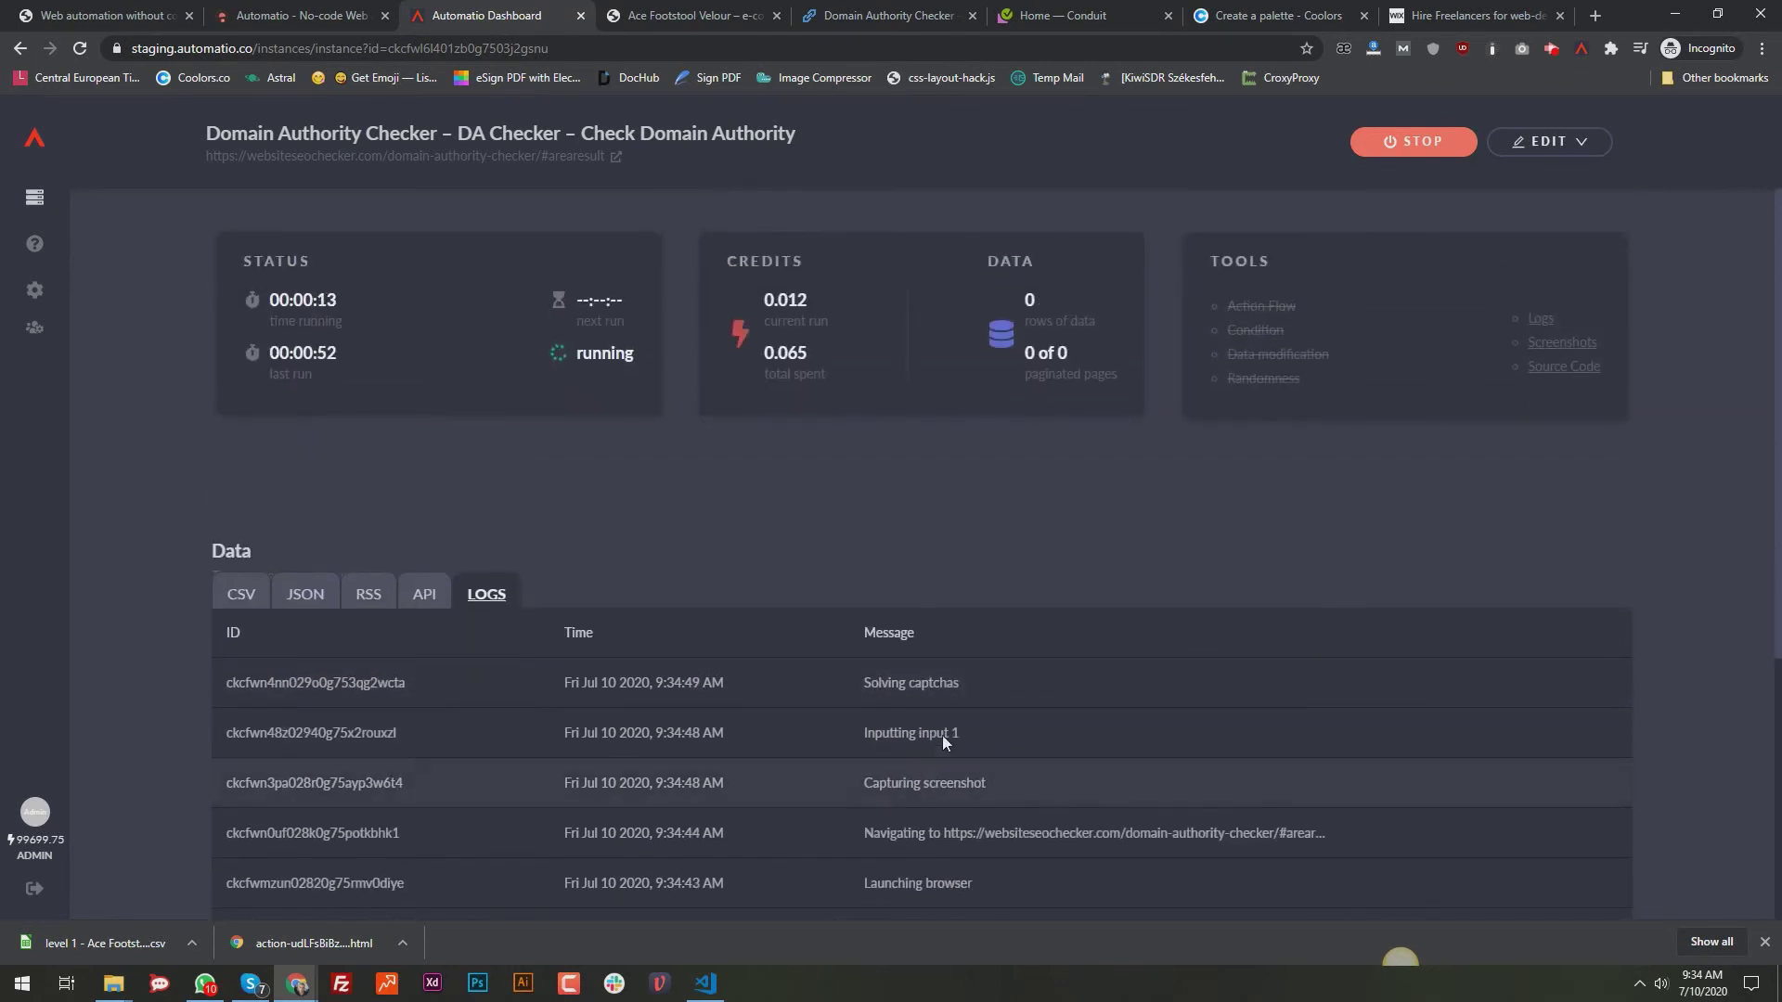
drag(960, 682, 860, 684)
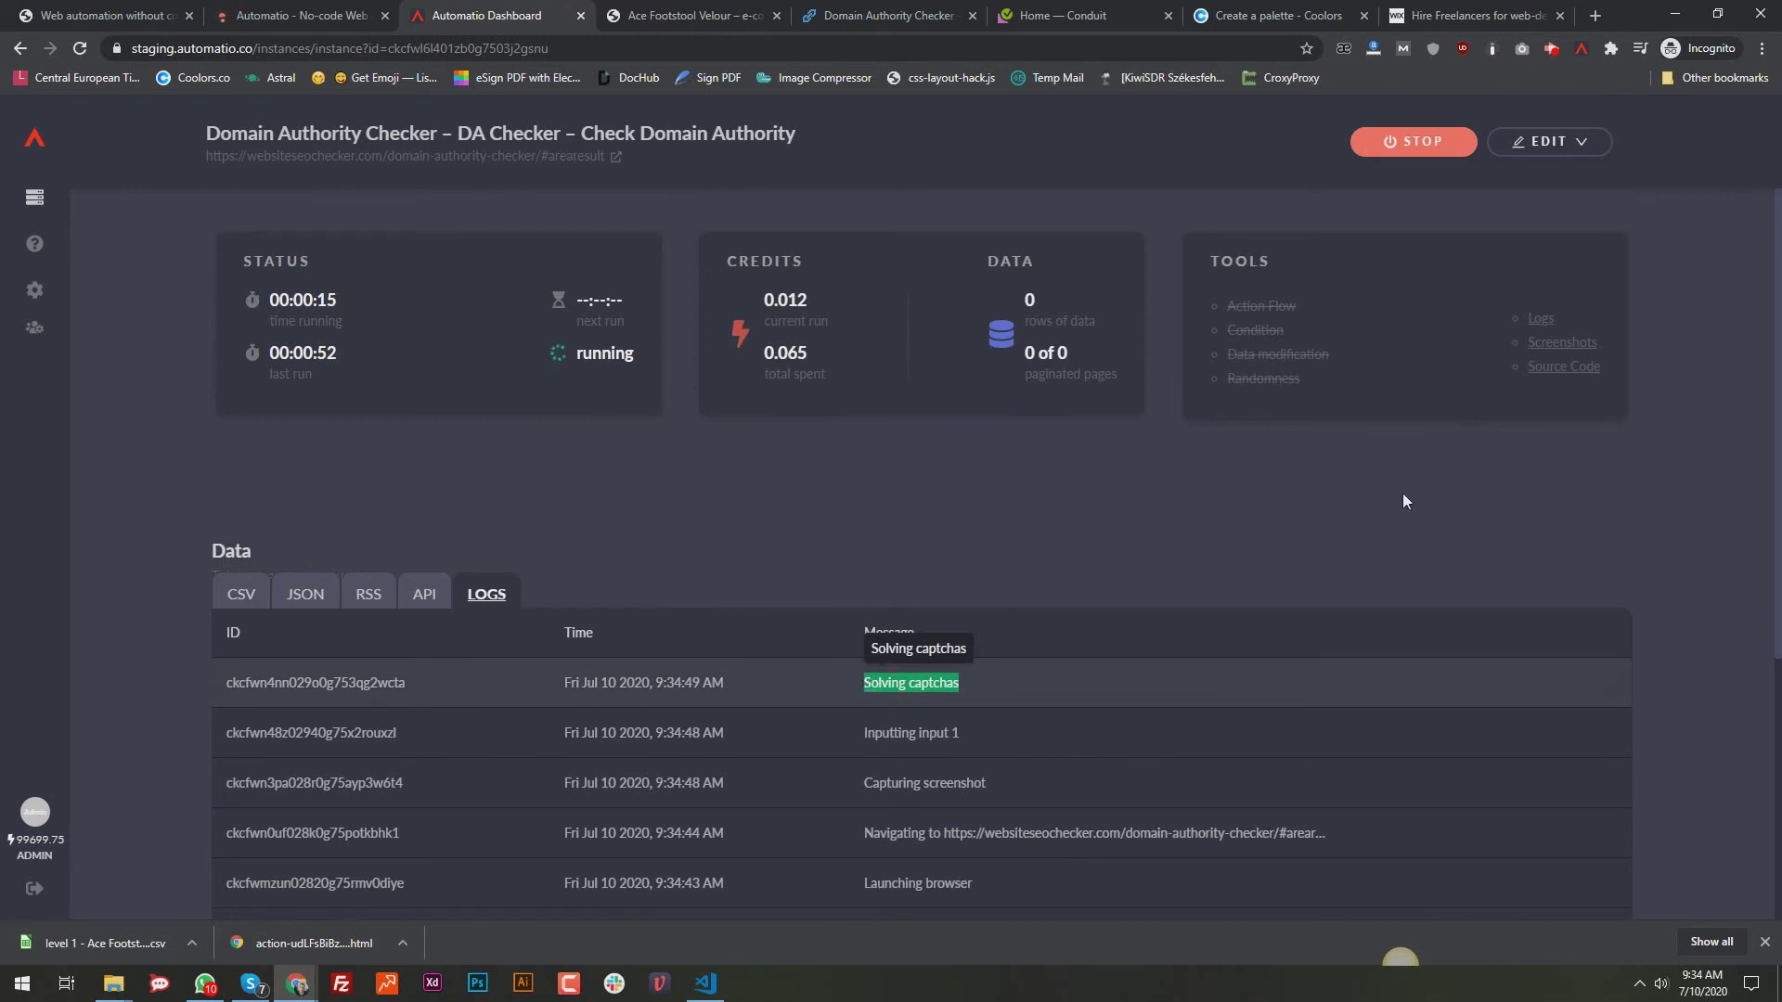
click(1561, 342)
click(373, 826)
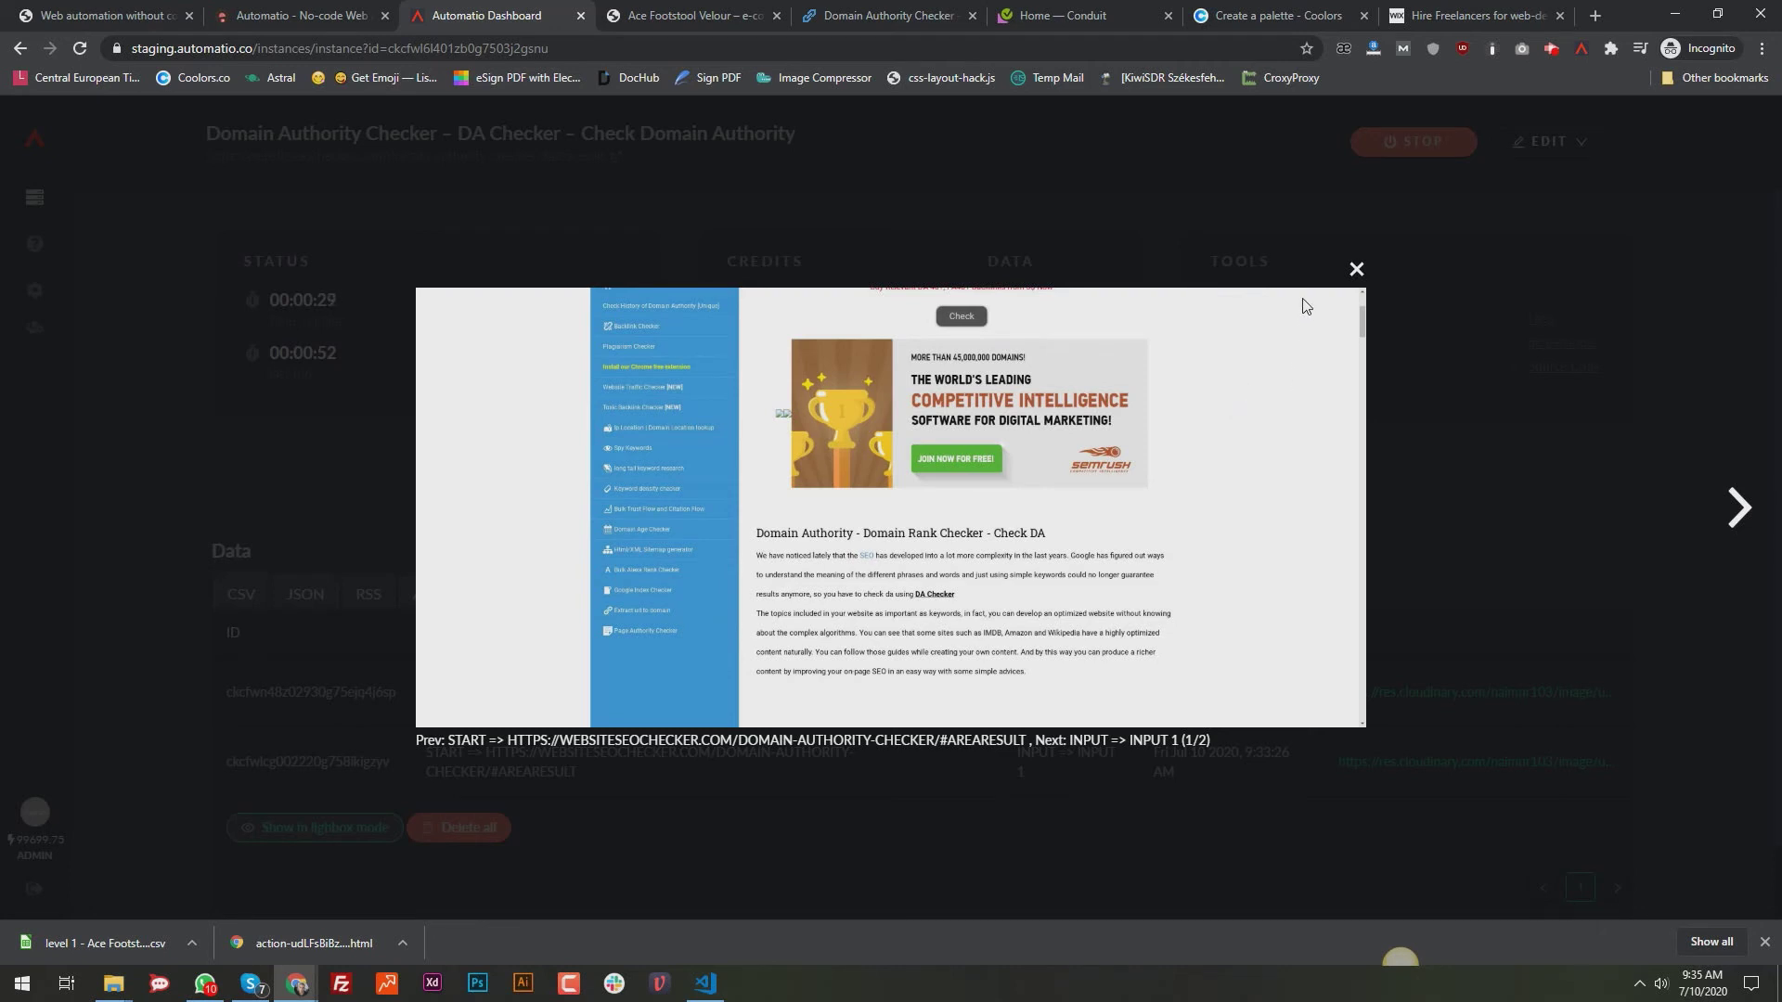
click(1356, 269)
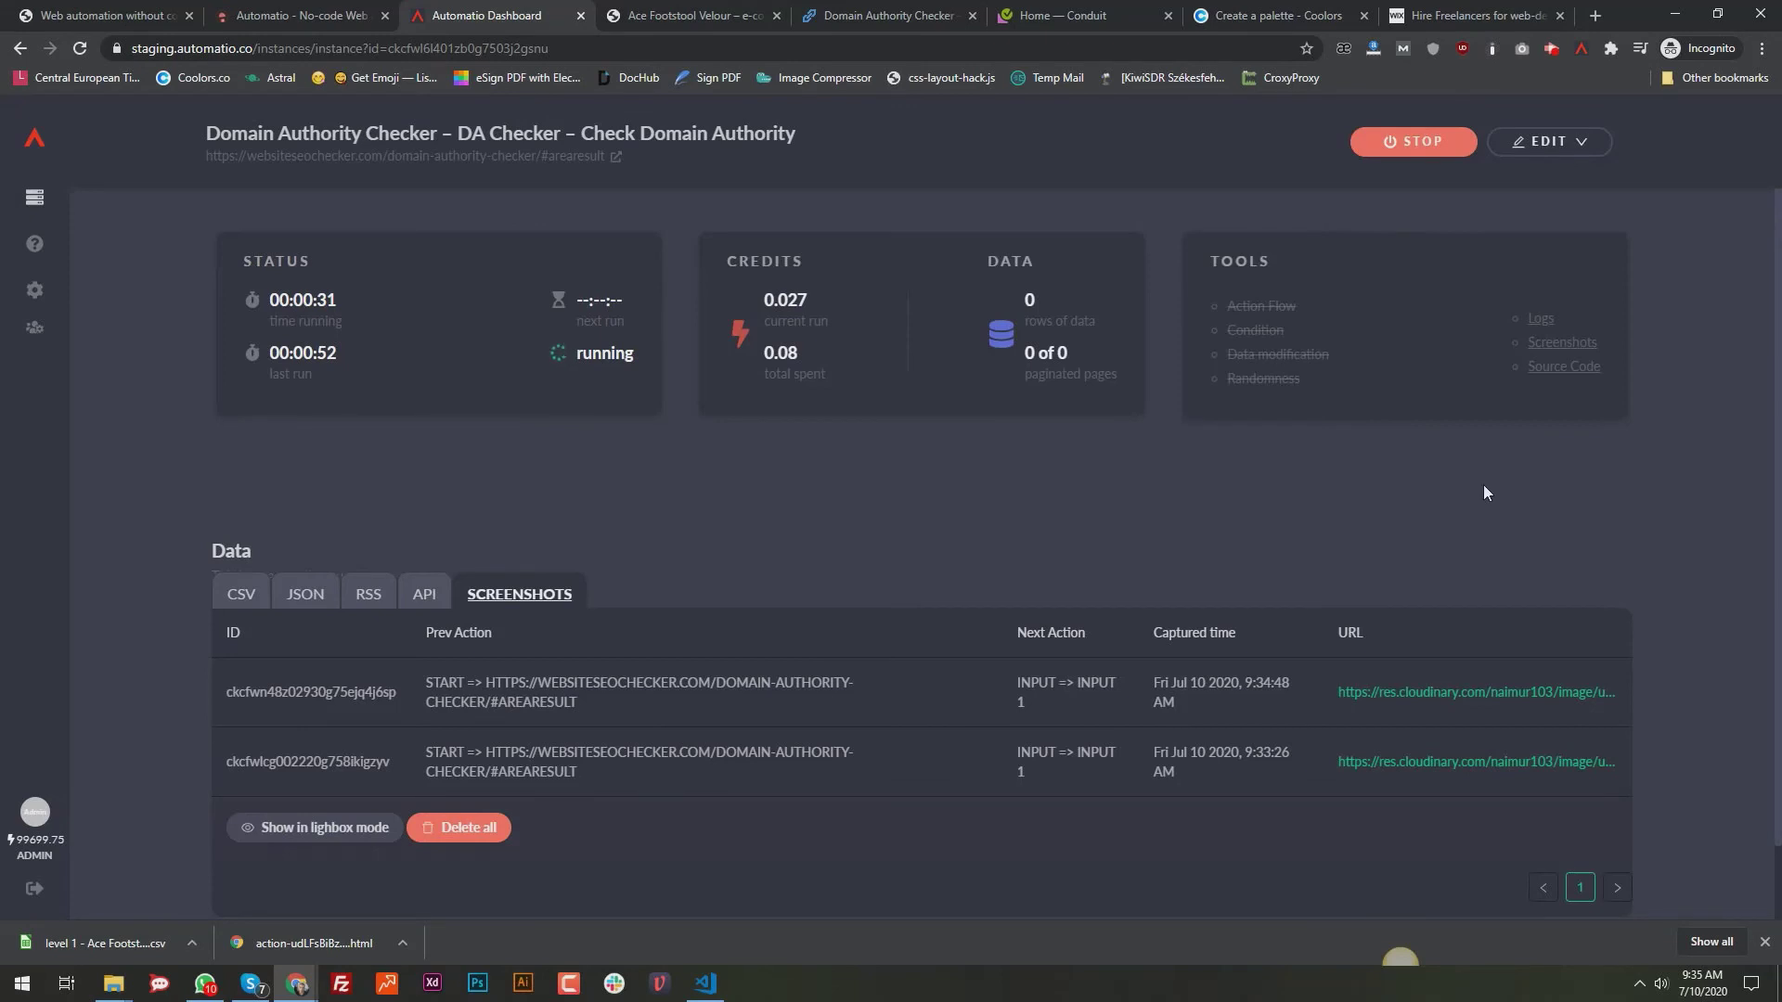
click(1539, 321)
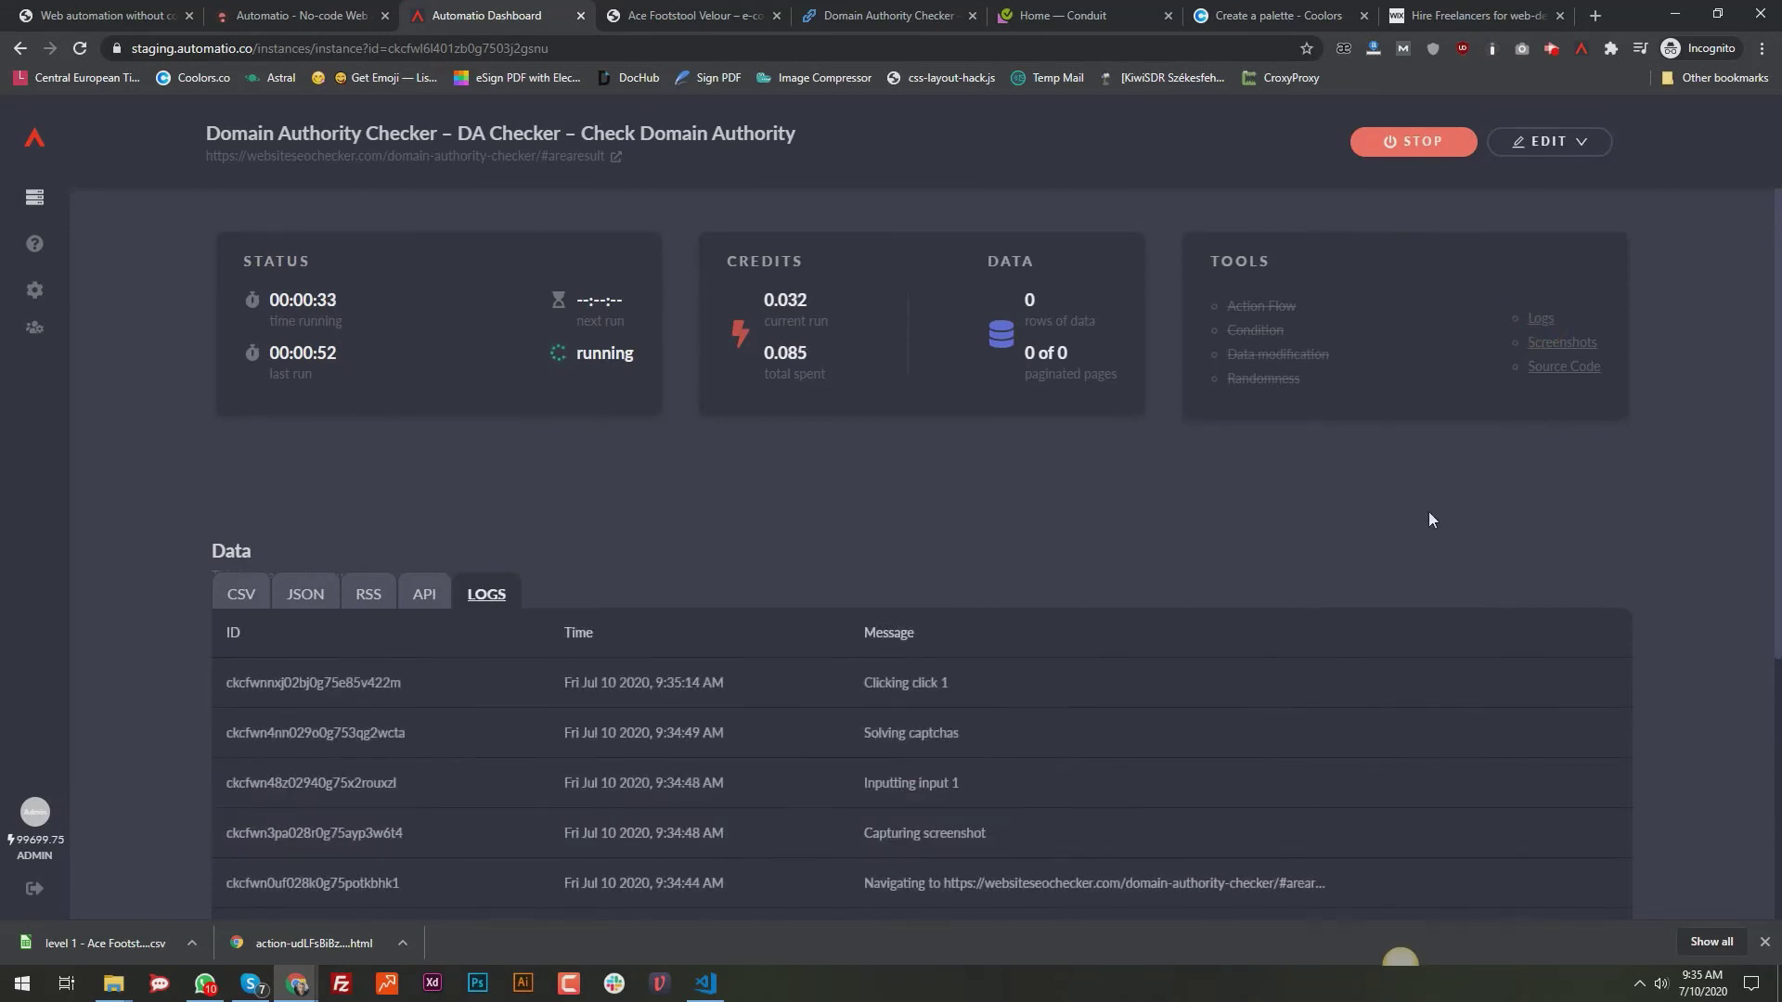
scroll(975, 745, down, 1)
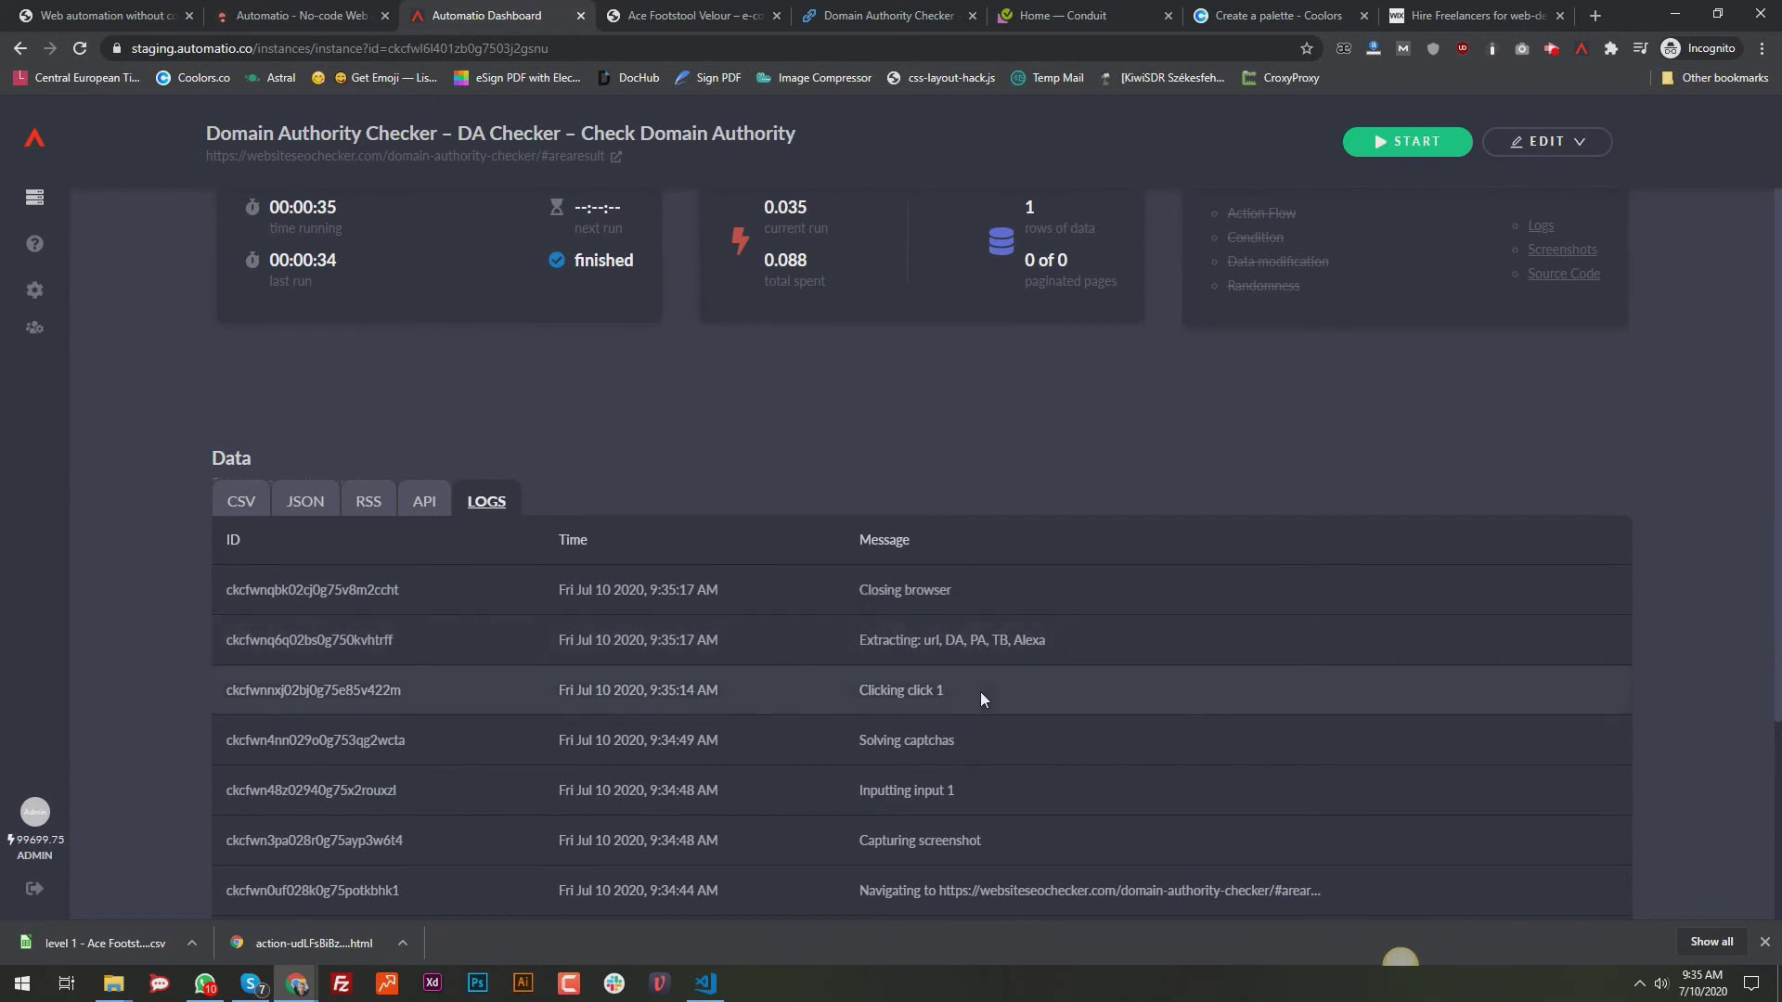
scroll(1072, 344, up, 1)
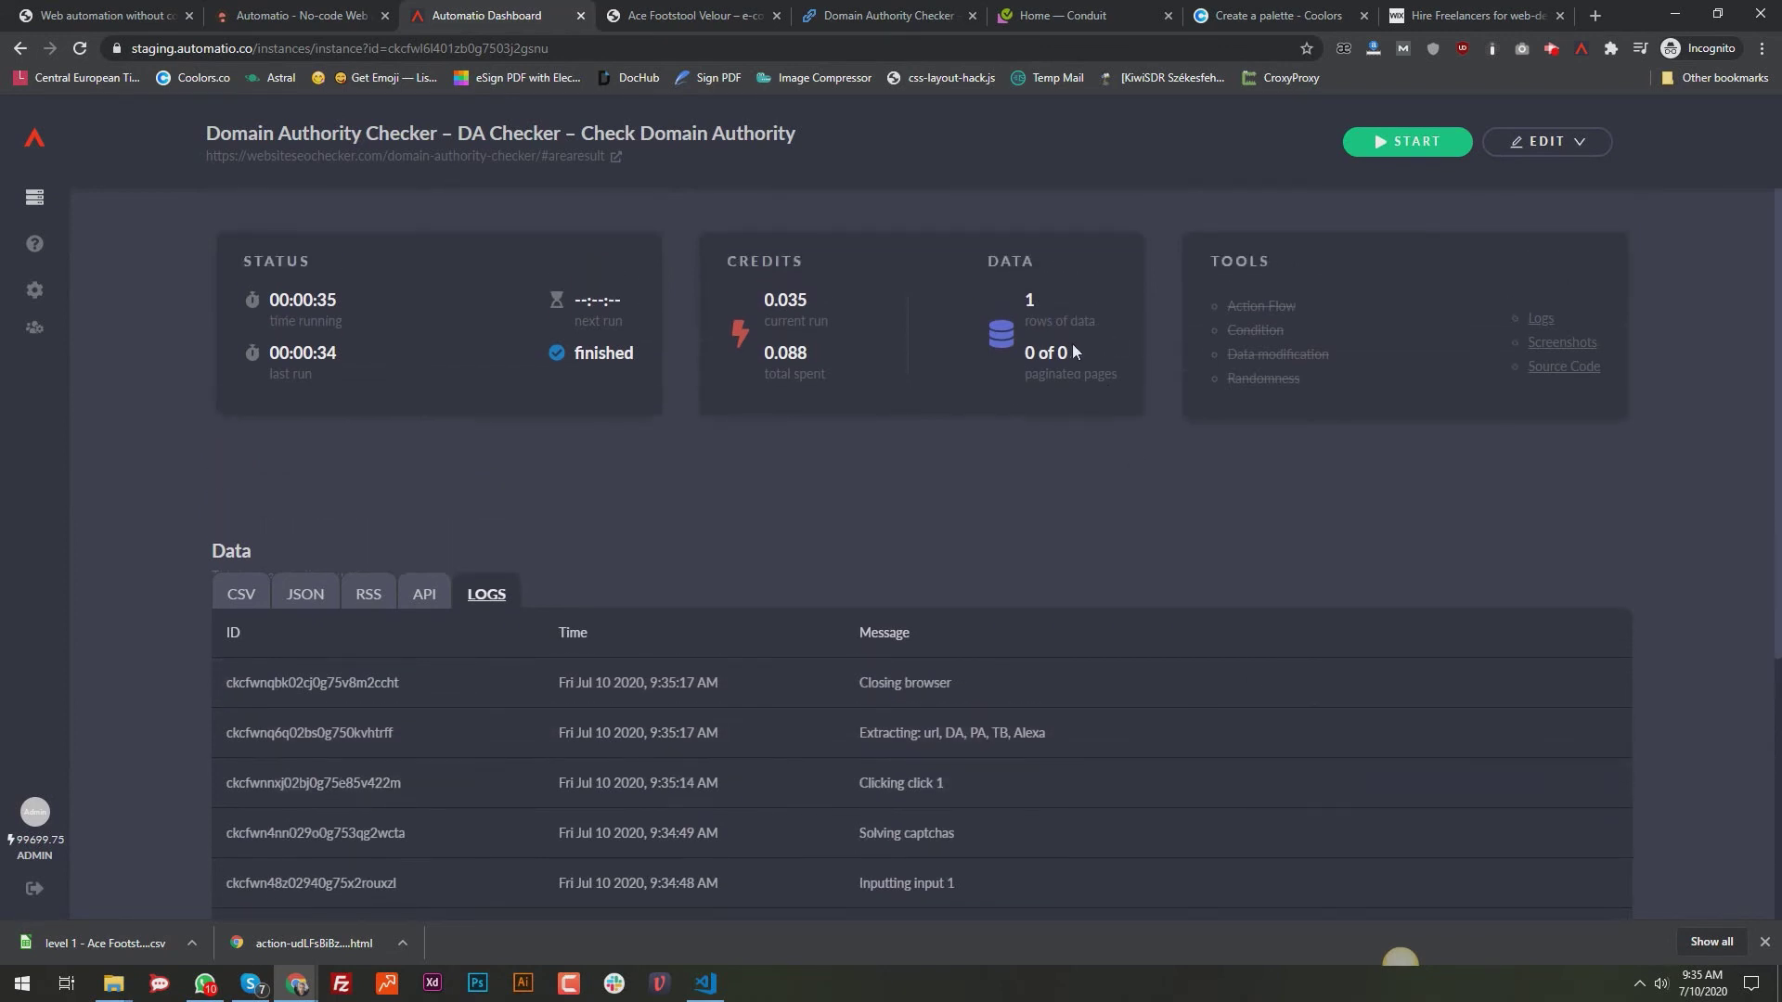
Show the extracted data as CSV and check the automatio.co row with DA 16, PA 27, TB 118
click(1064, 514)
click(240, 593)
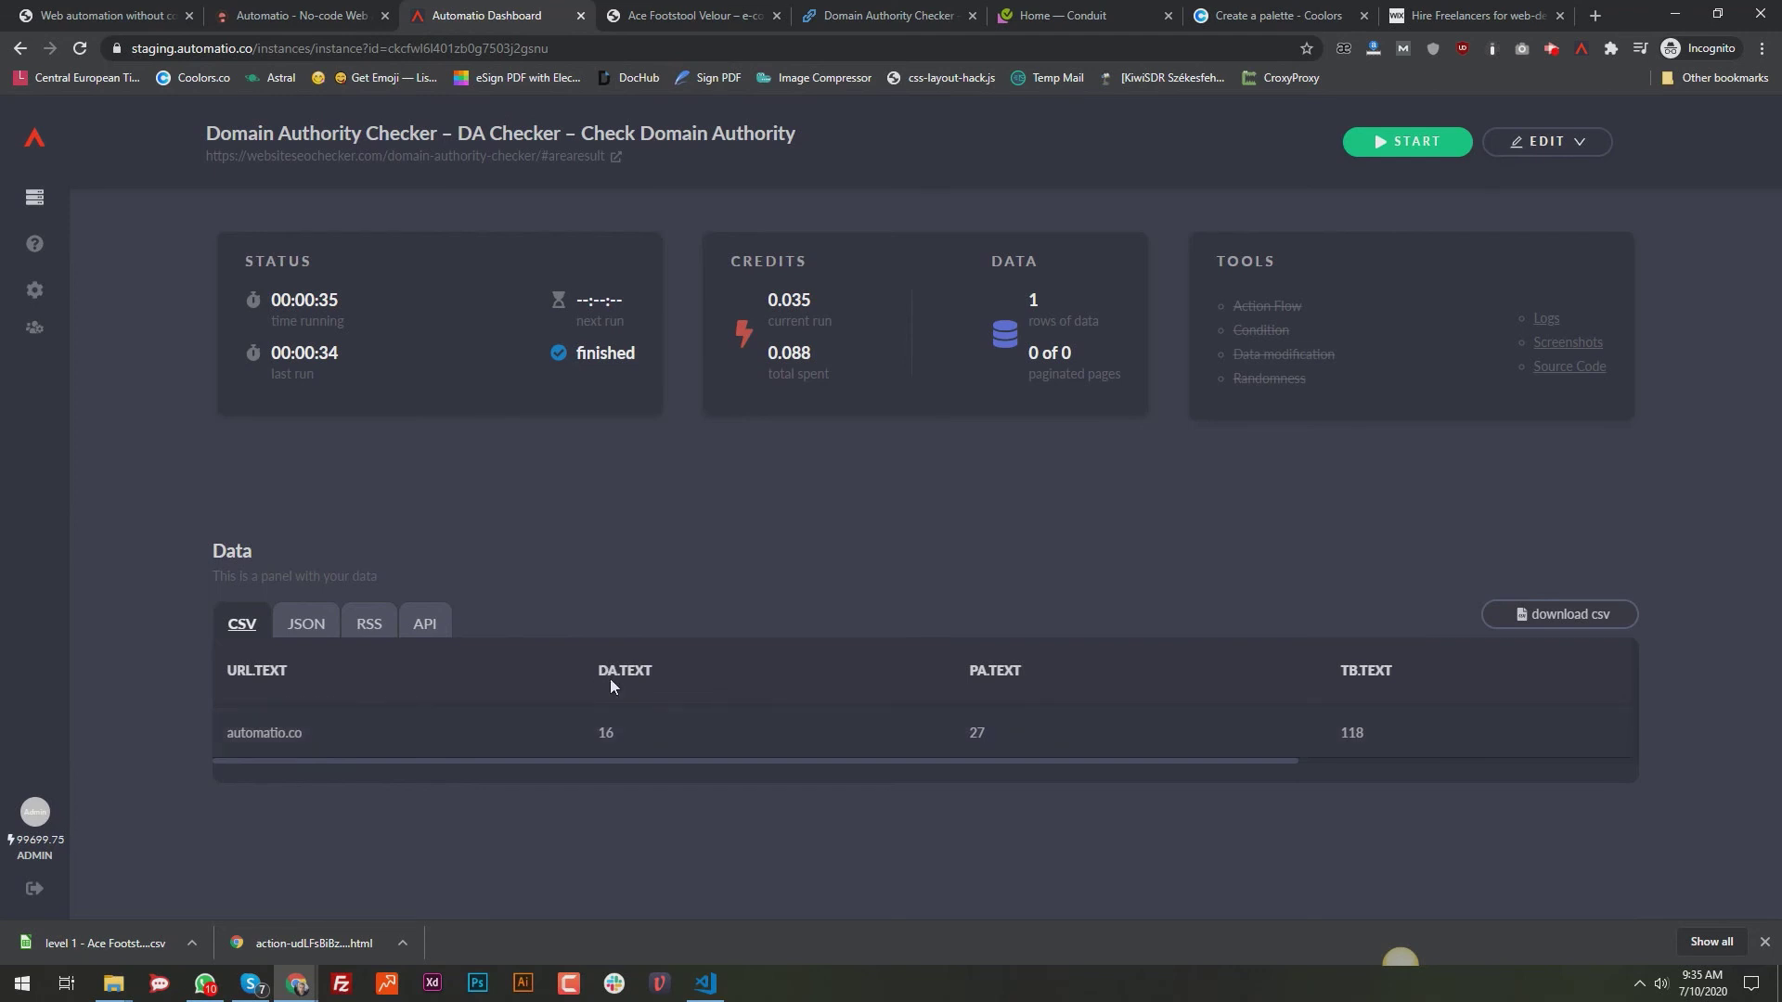
double_click(600, 733)
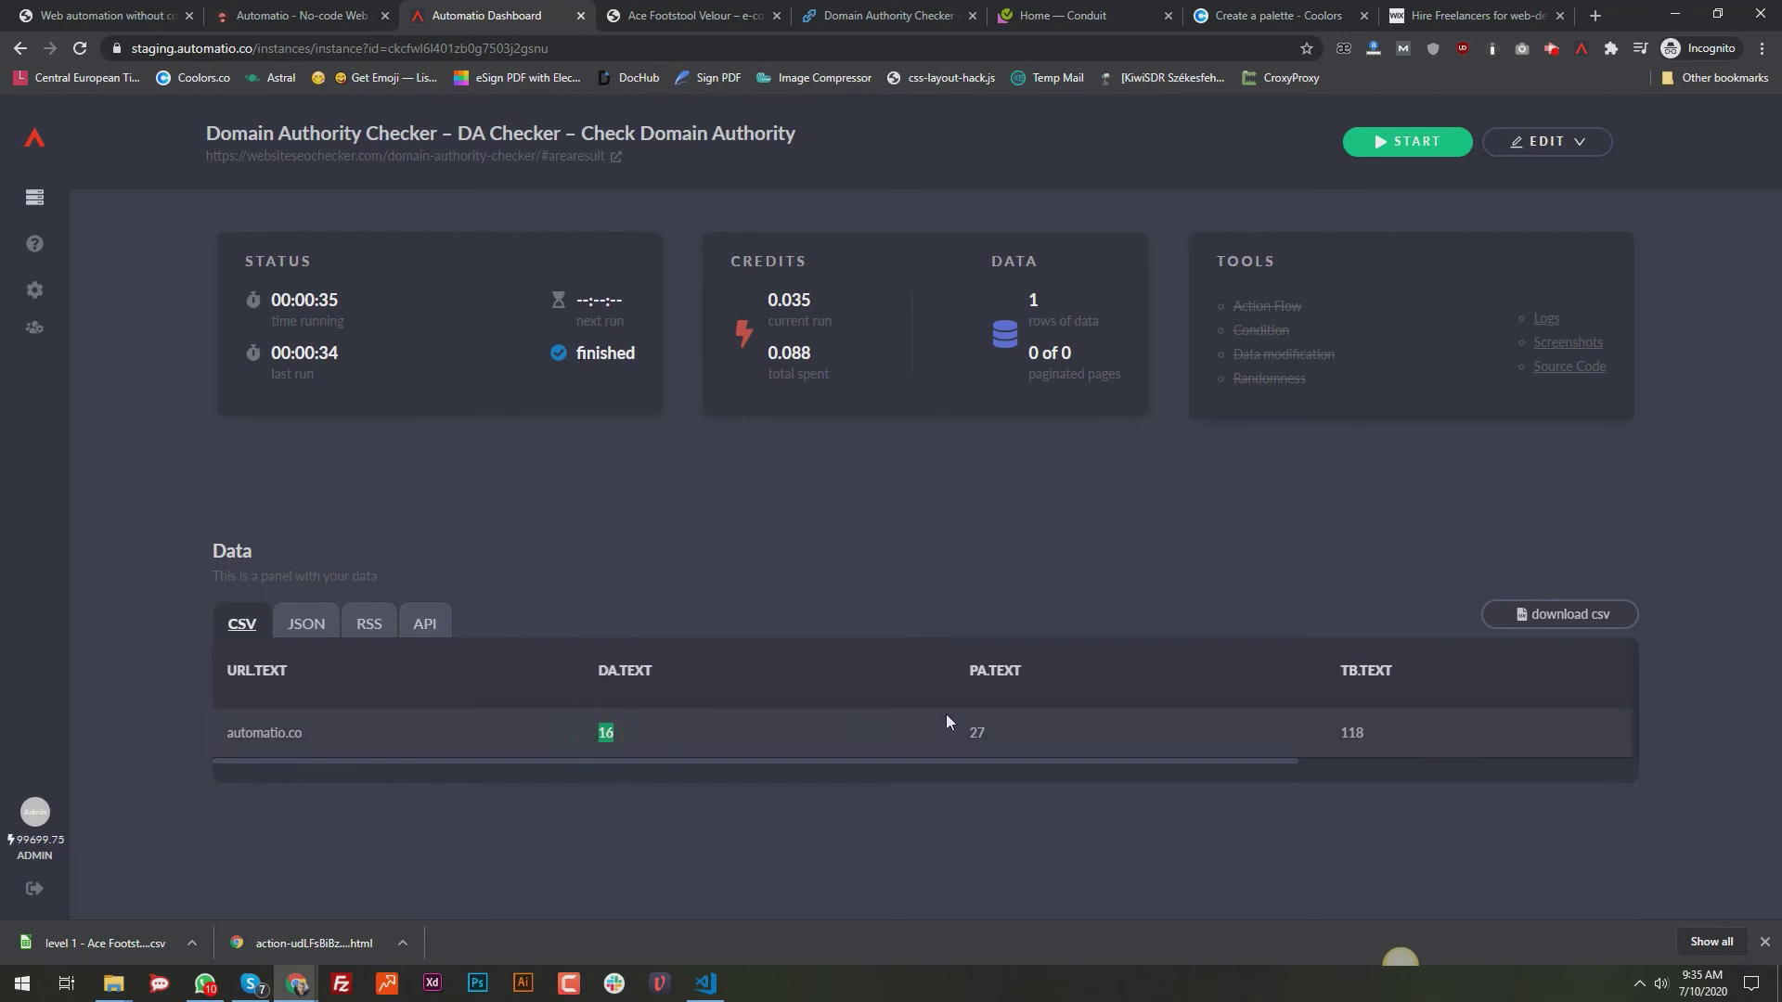
click(983, 735)
drag(1072, 760, 899, 733)
Switch to the Domain Authority Checker page and dismiss the Create/Update choices
click(888, 15)
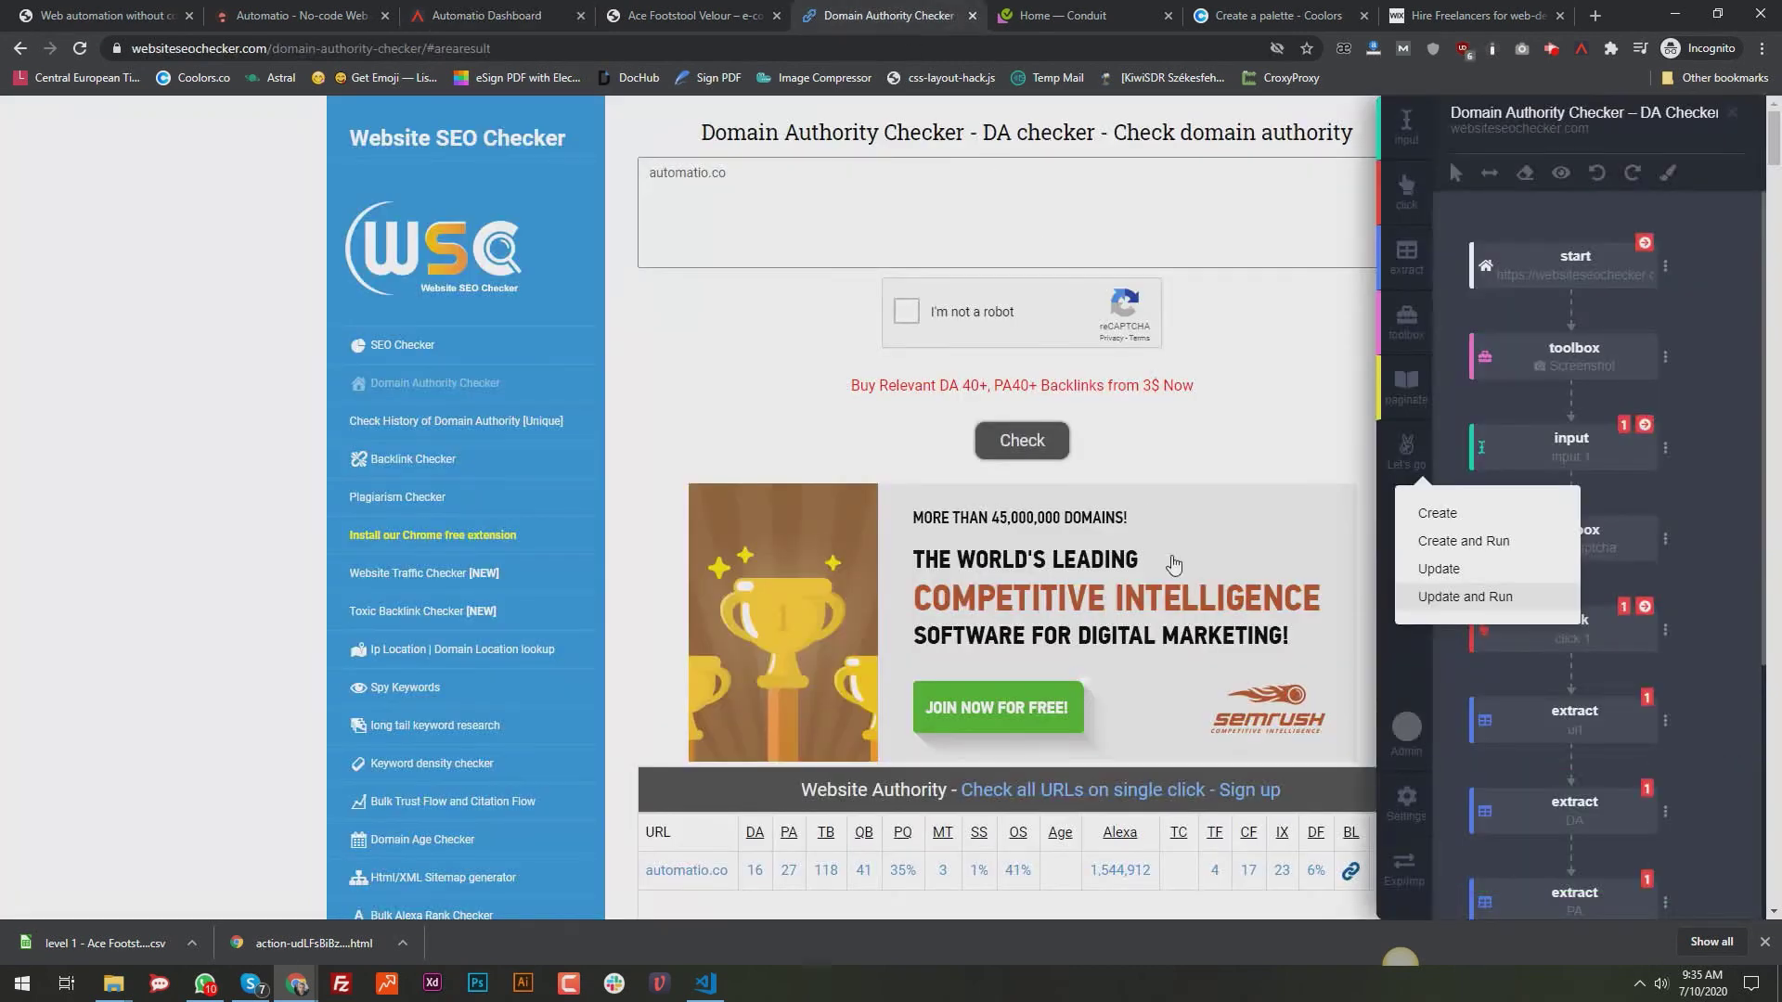
click(1486, 226)
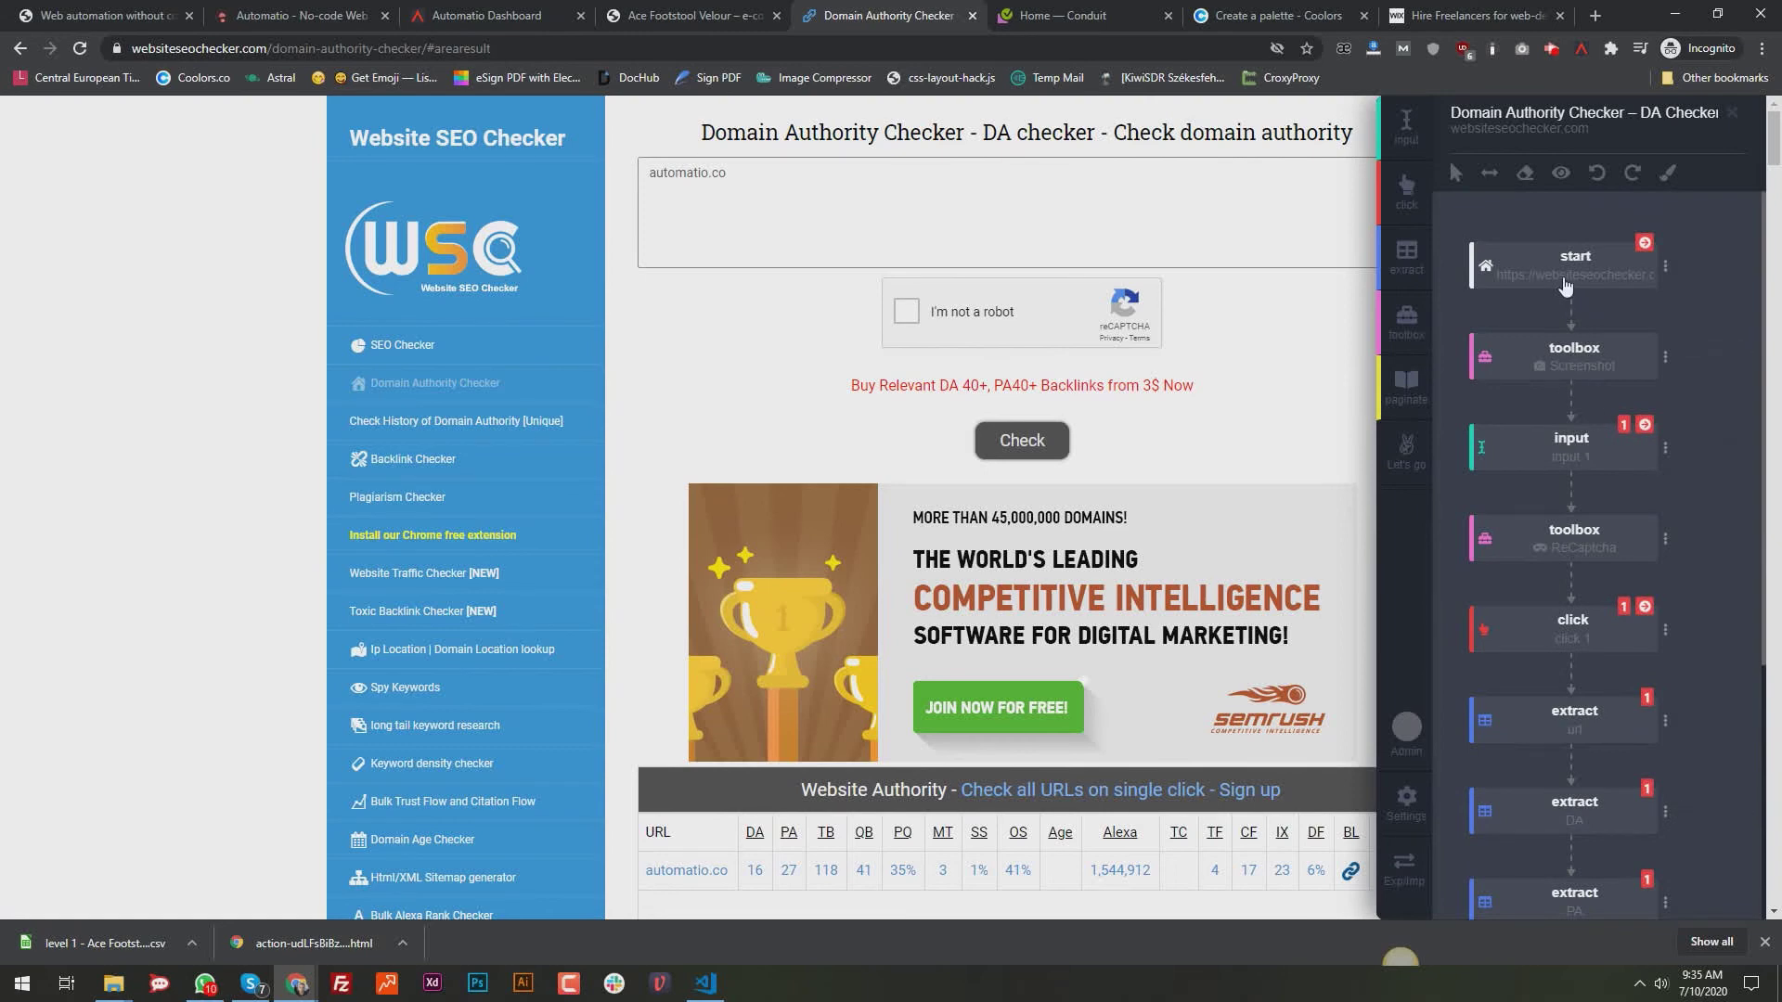
scroll(1592, 422, down, 2)
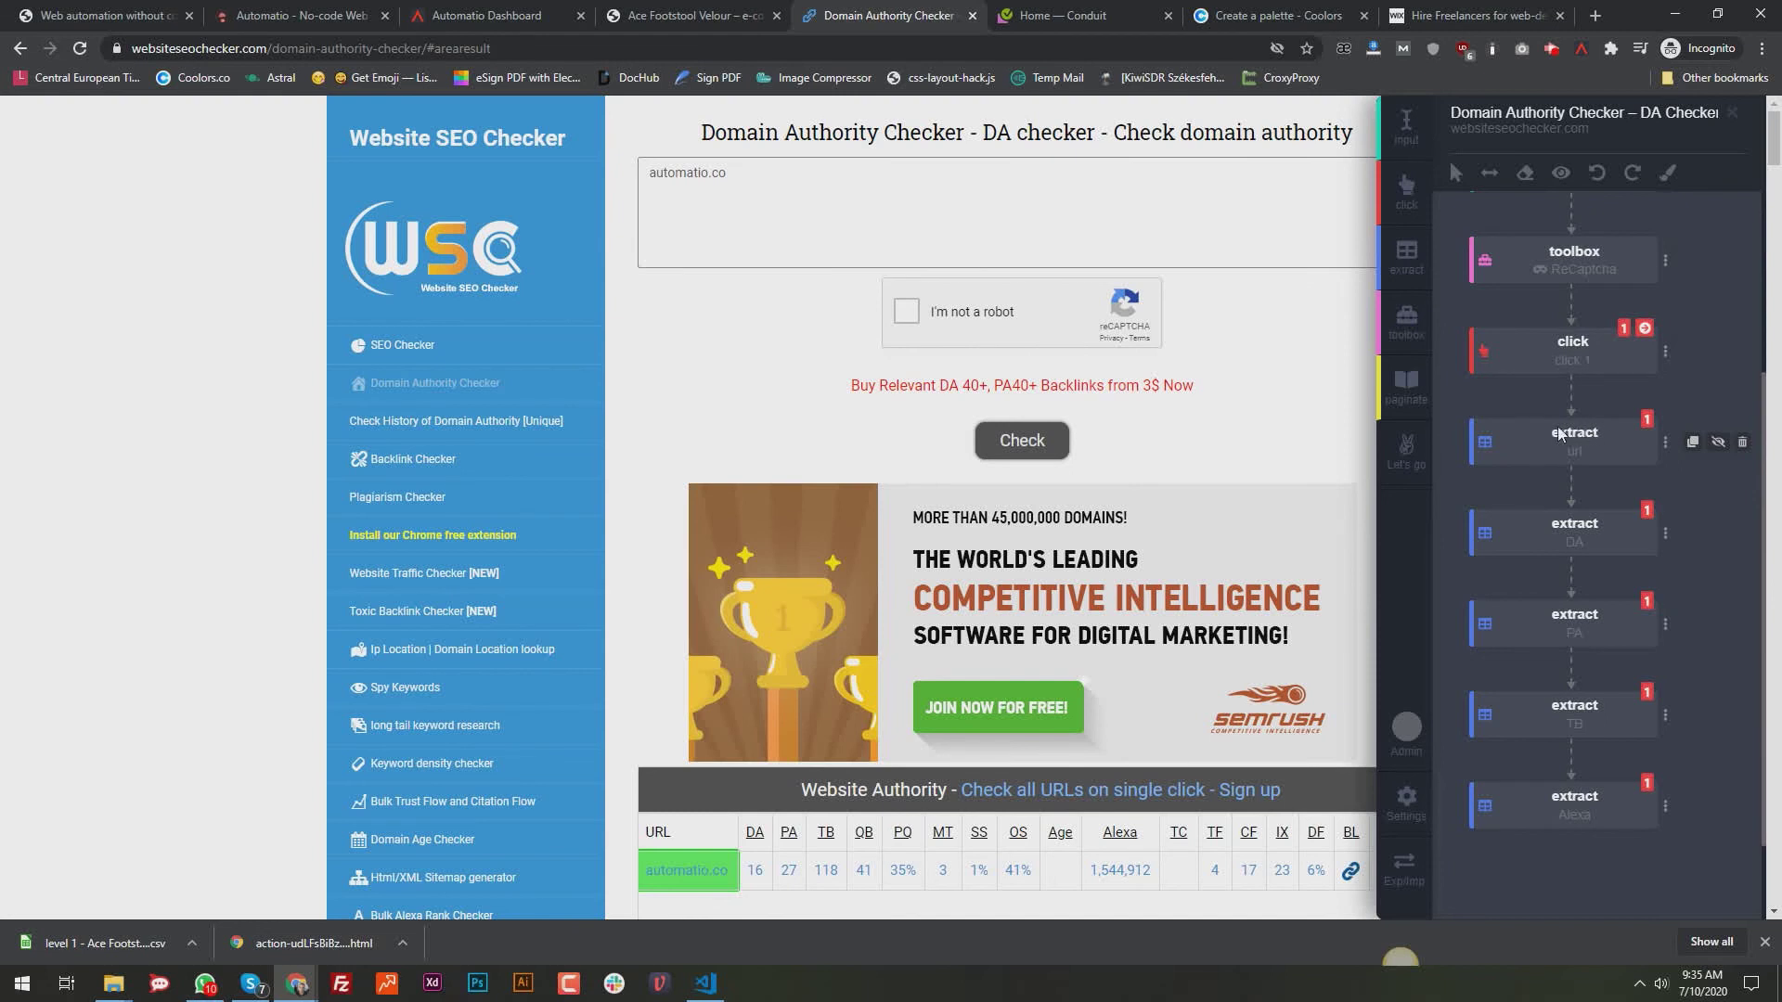
scroll(1508, 409, up, 2)
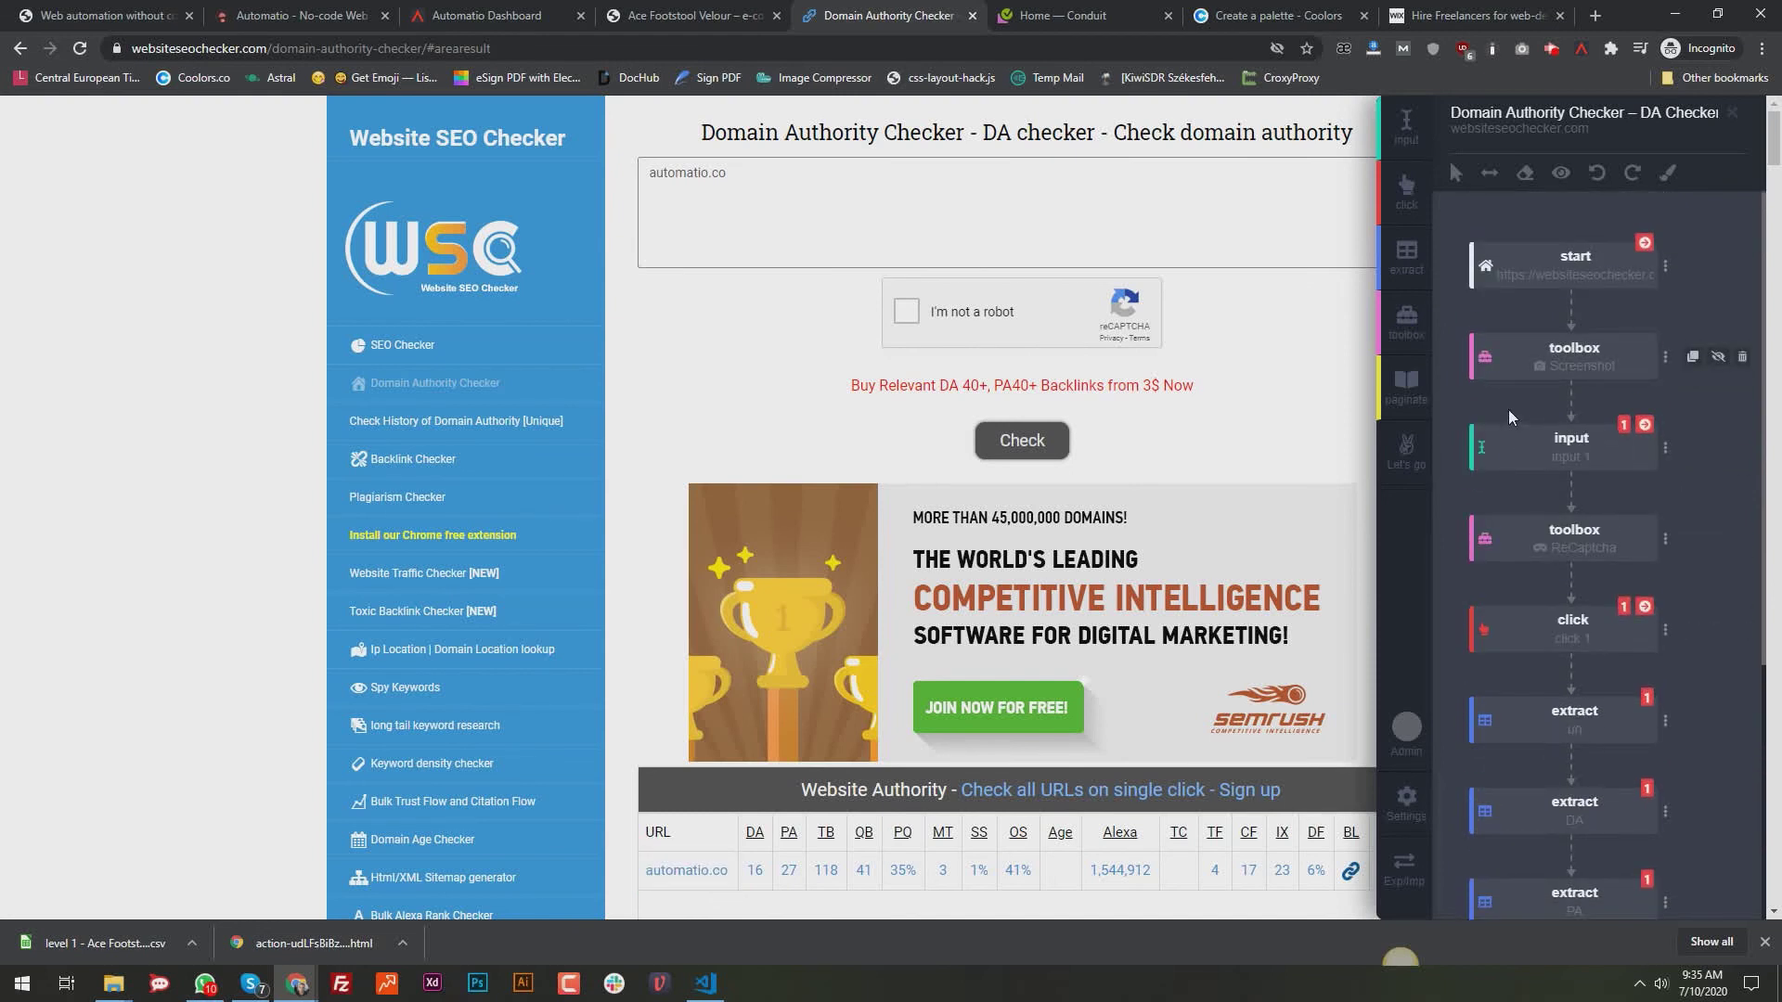